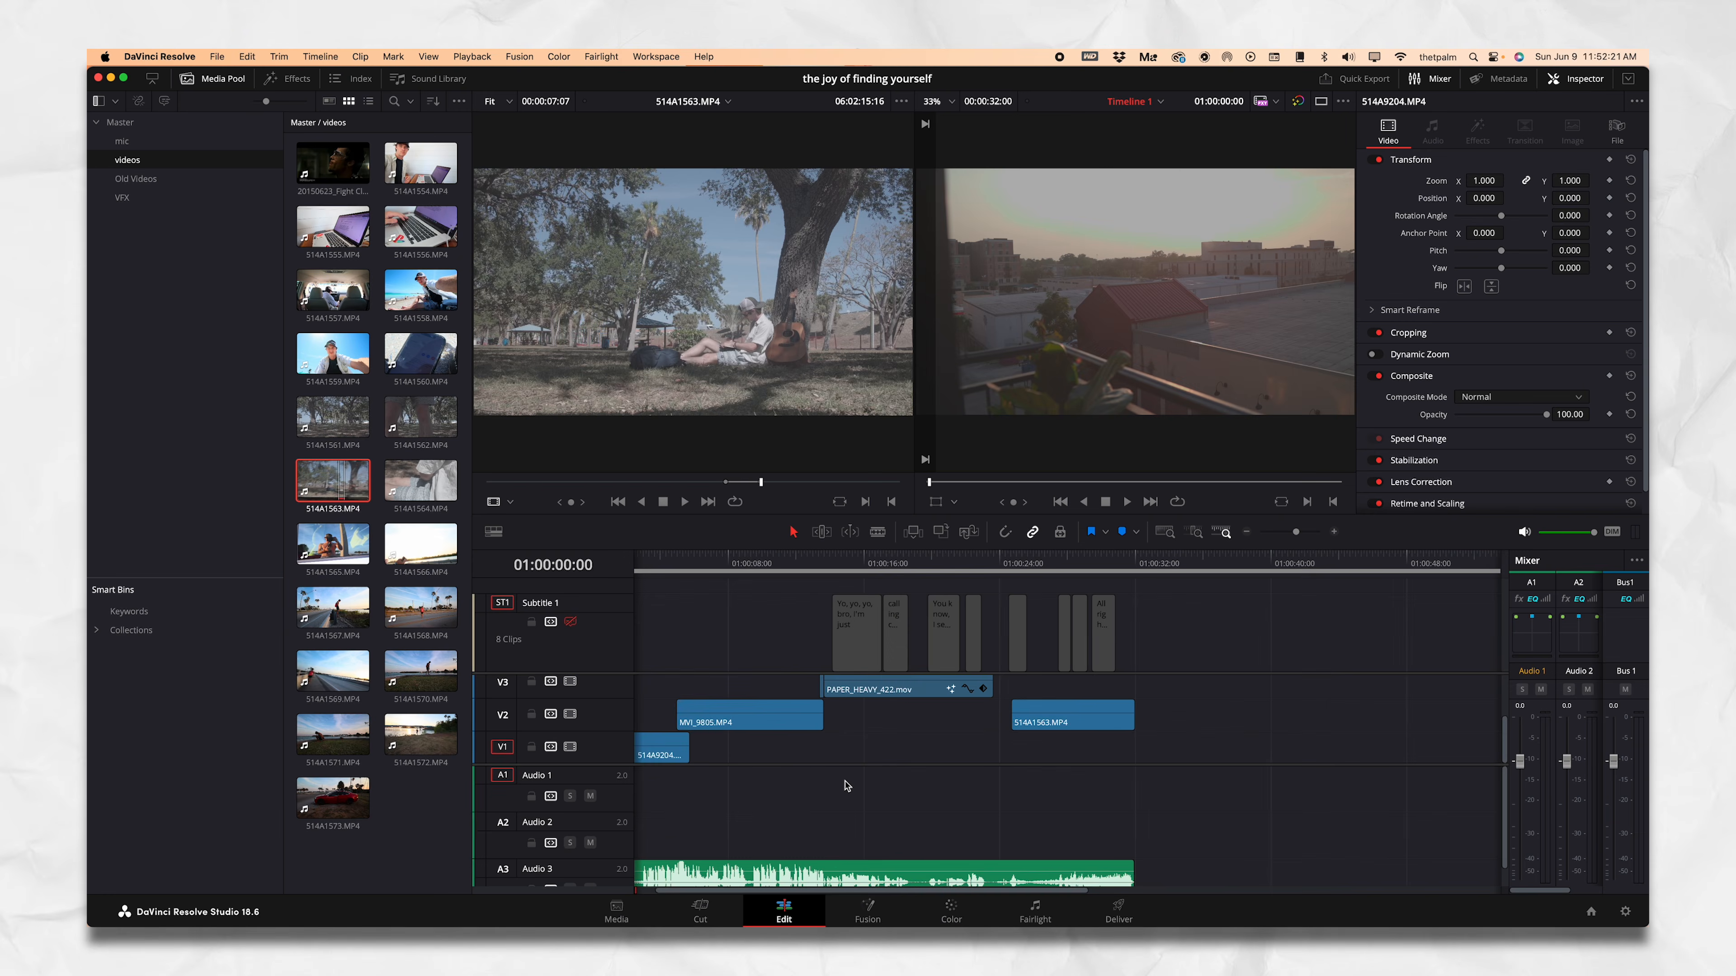
Switch from editing to the Color page for the rooftop sunset clip, leaving the mini timeline hidden
scroll(1057, 510, "left", 2)
scroll(697, 839, "right", 2)
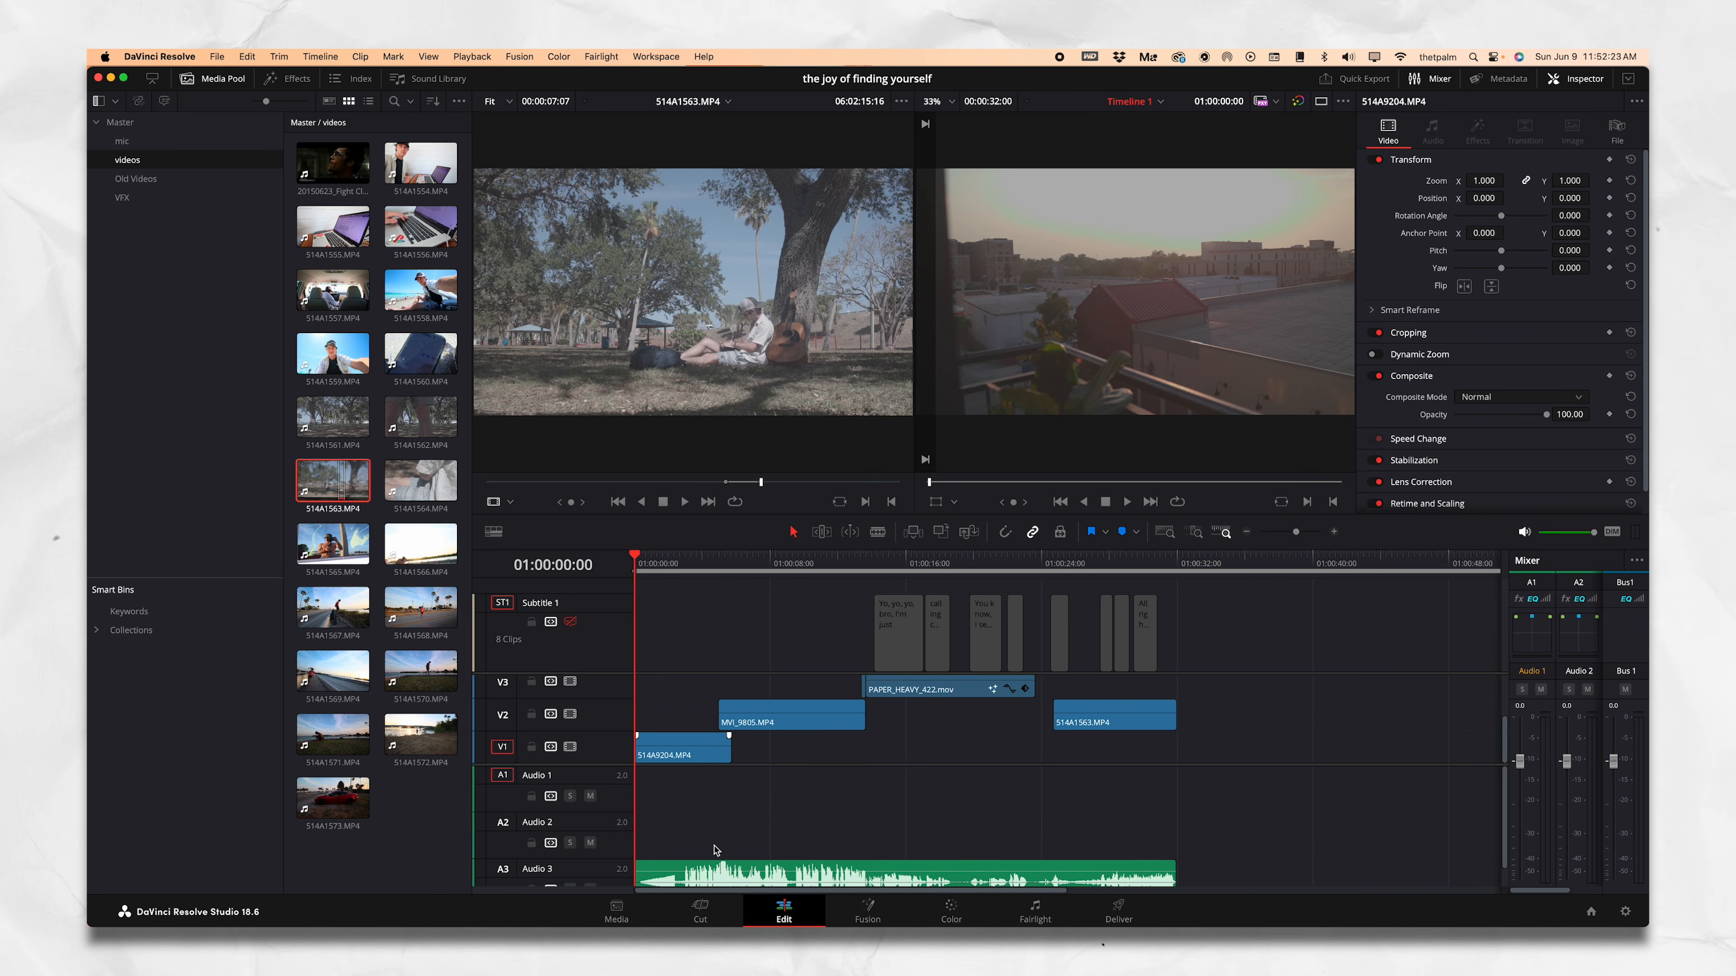
scroll(732, 848, "left", 2)
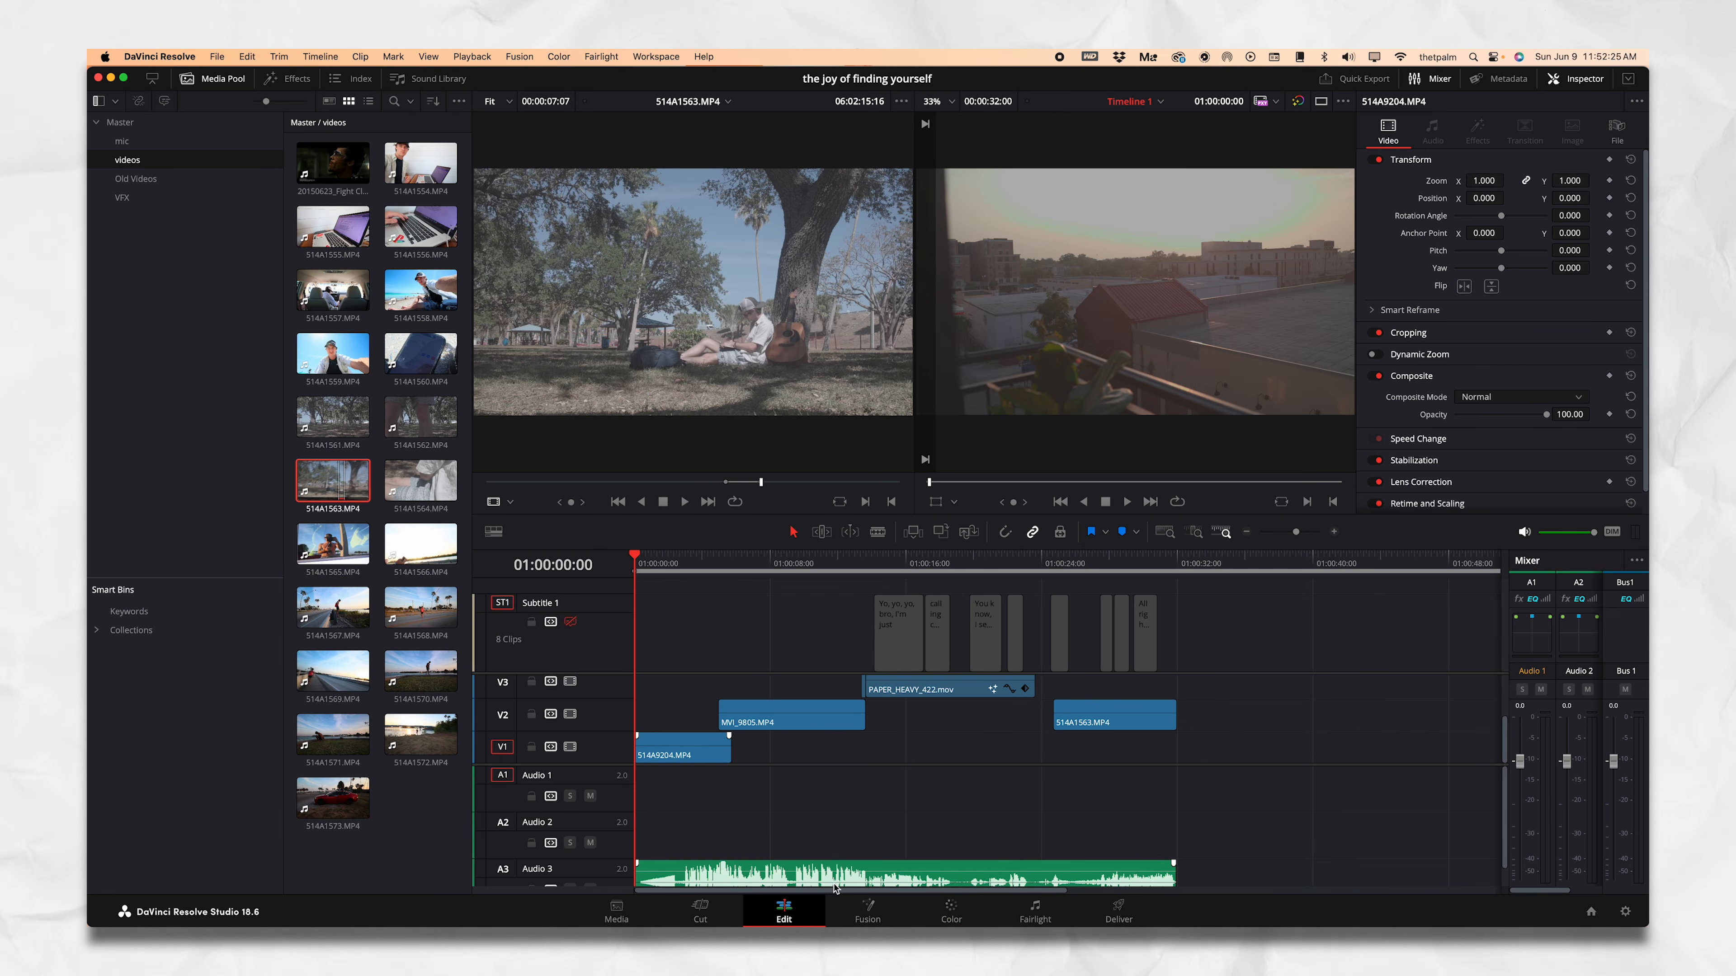
left_click(953, 913)
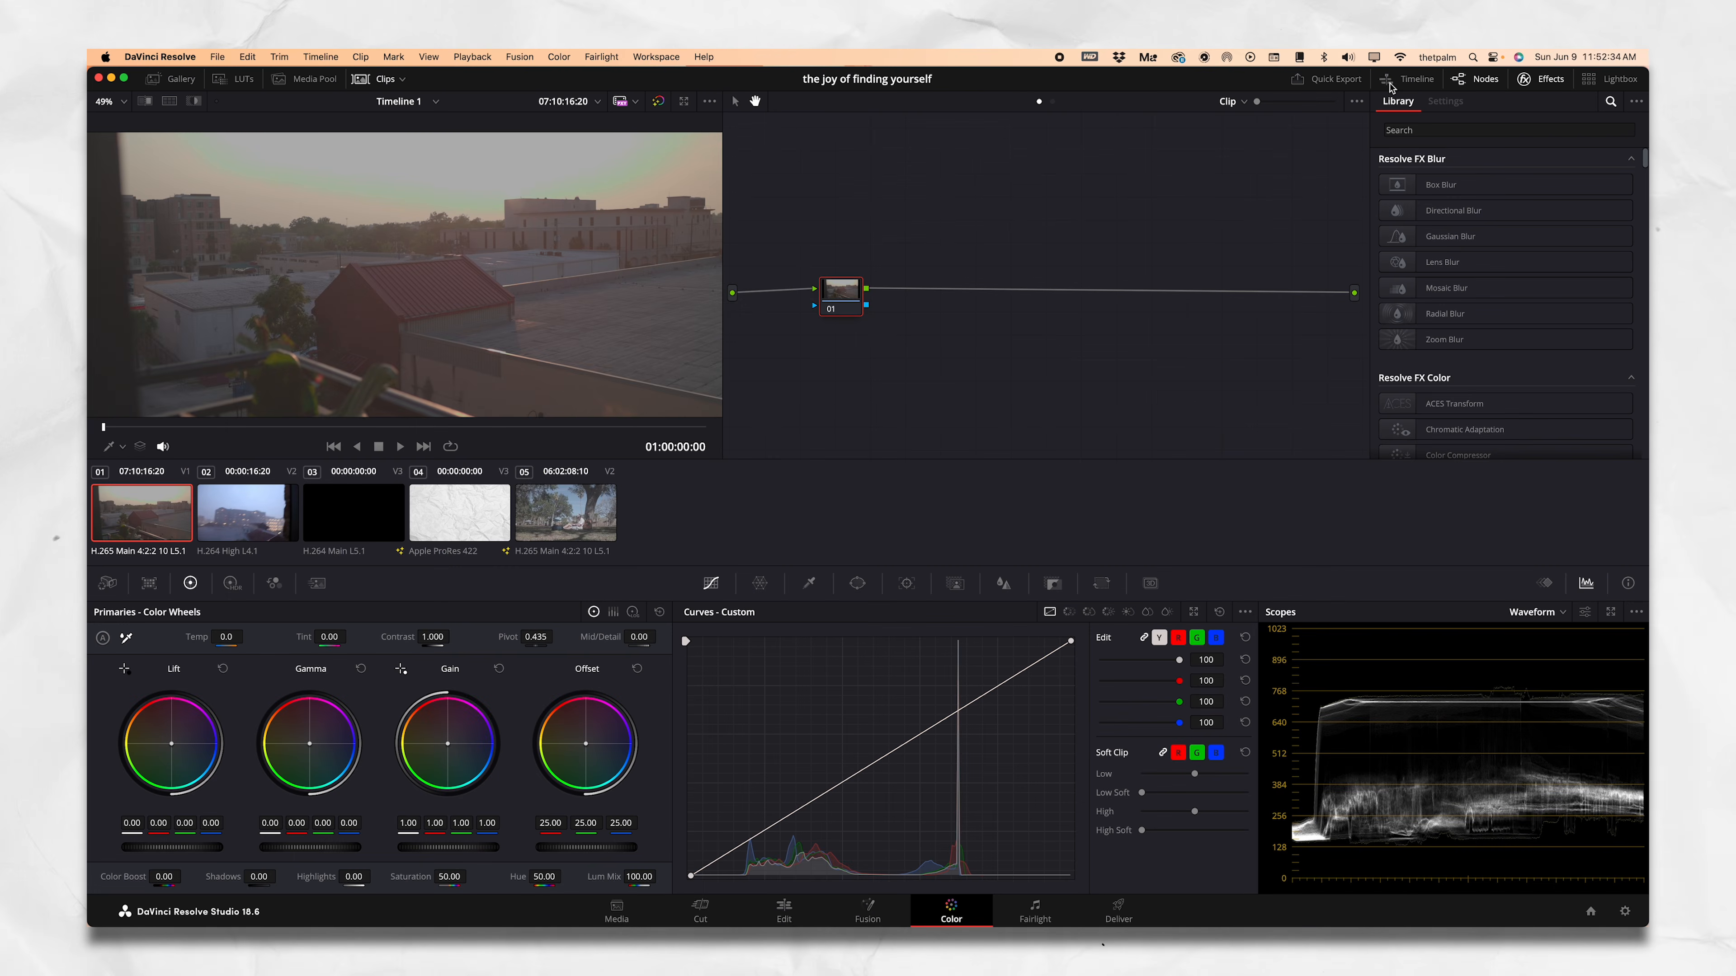
left_click(1390, 82)
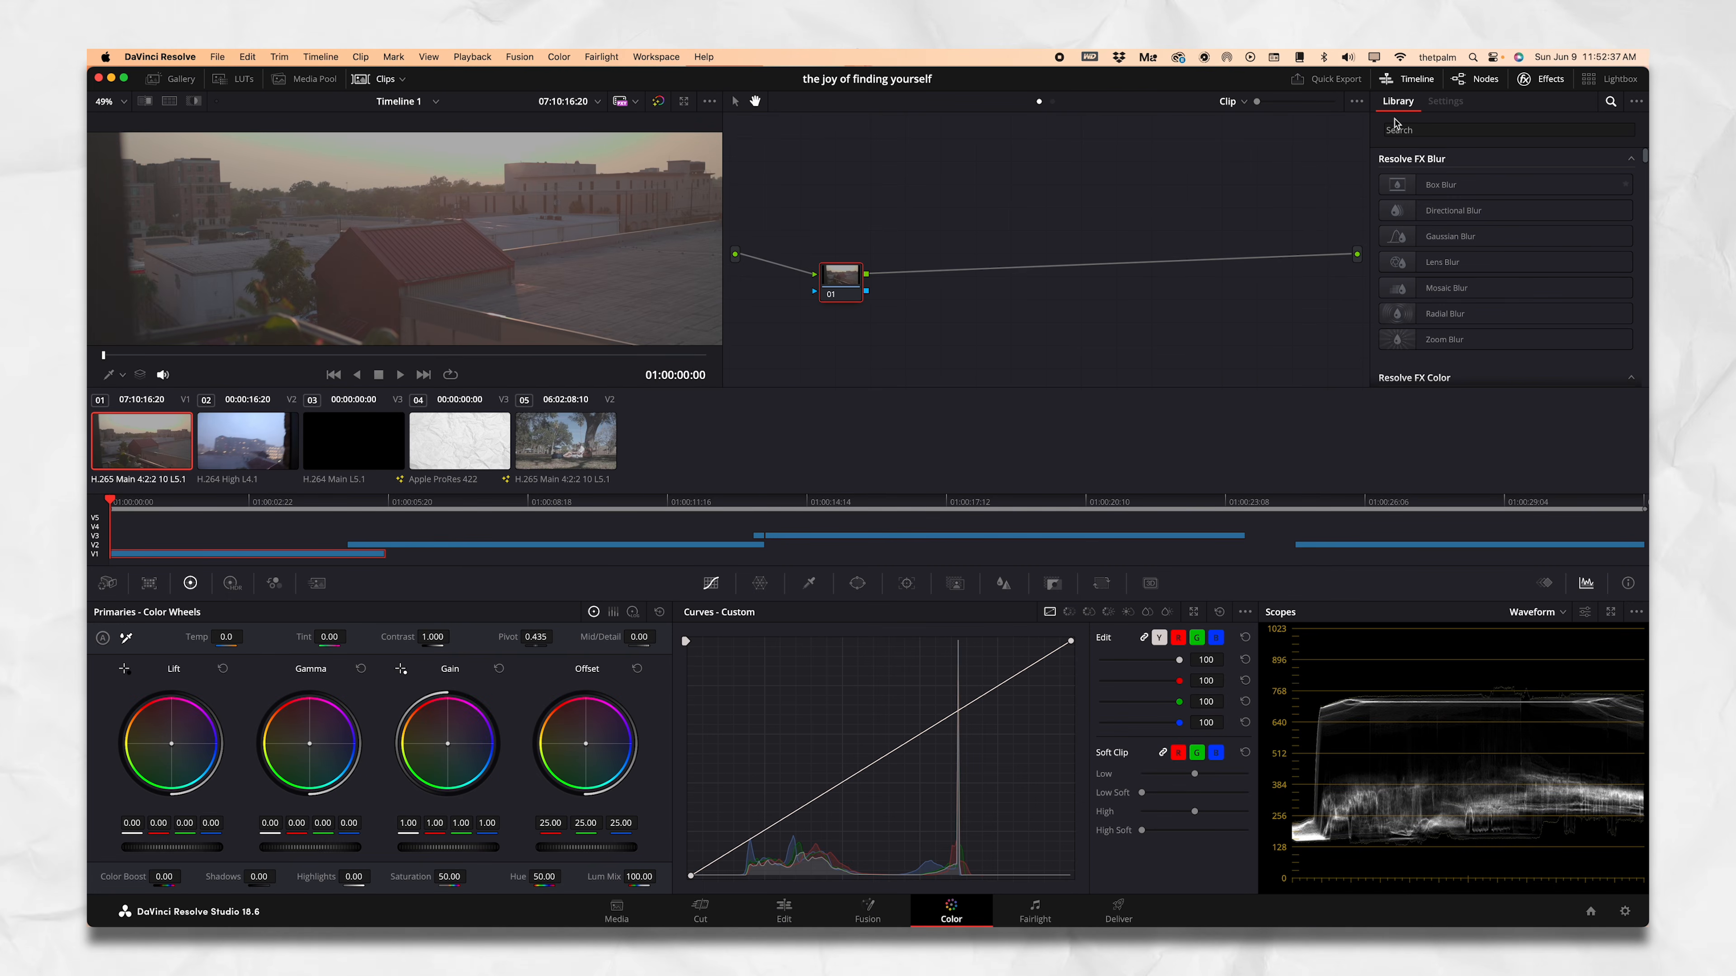
left_click(1394, 77)
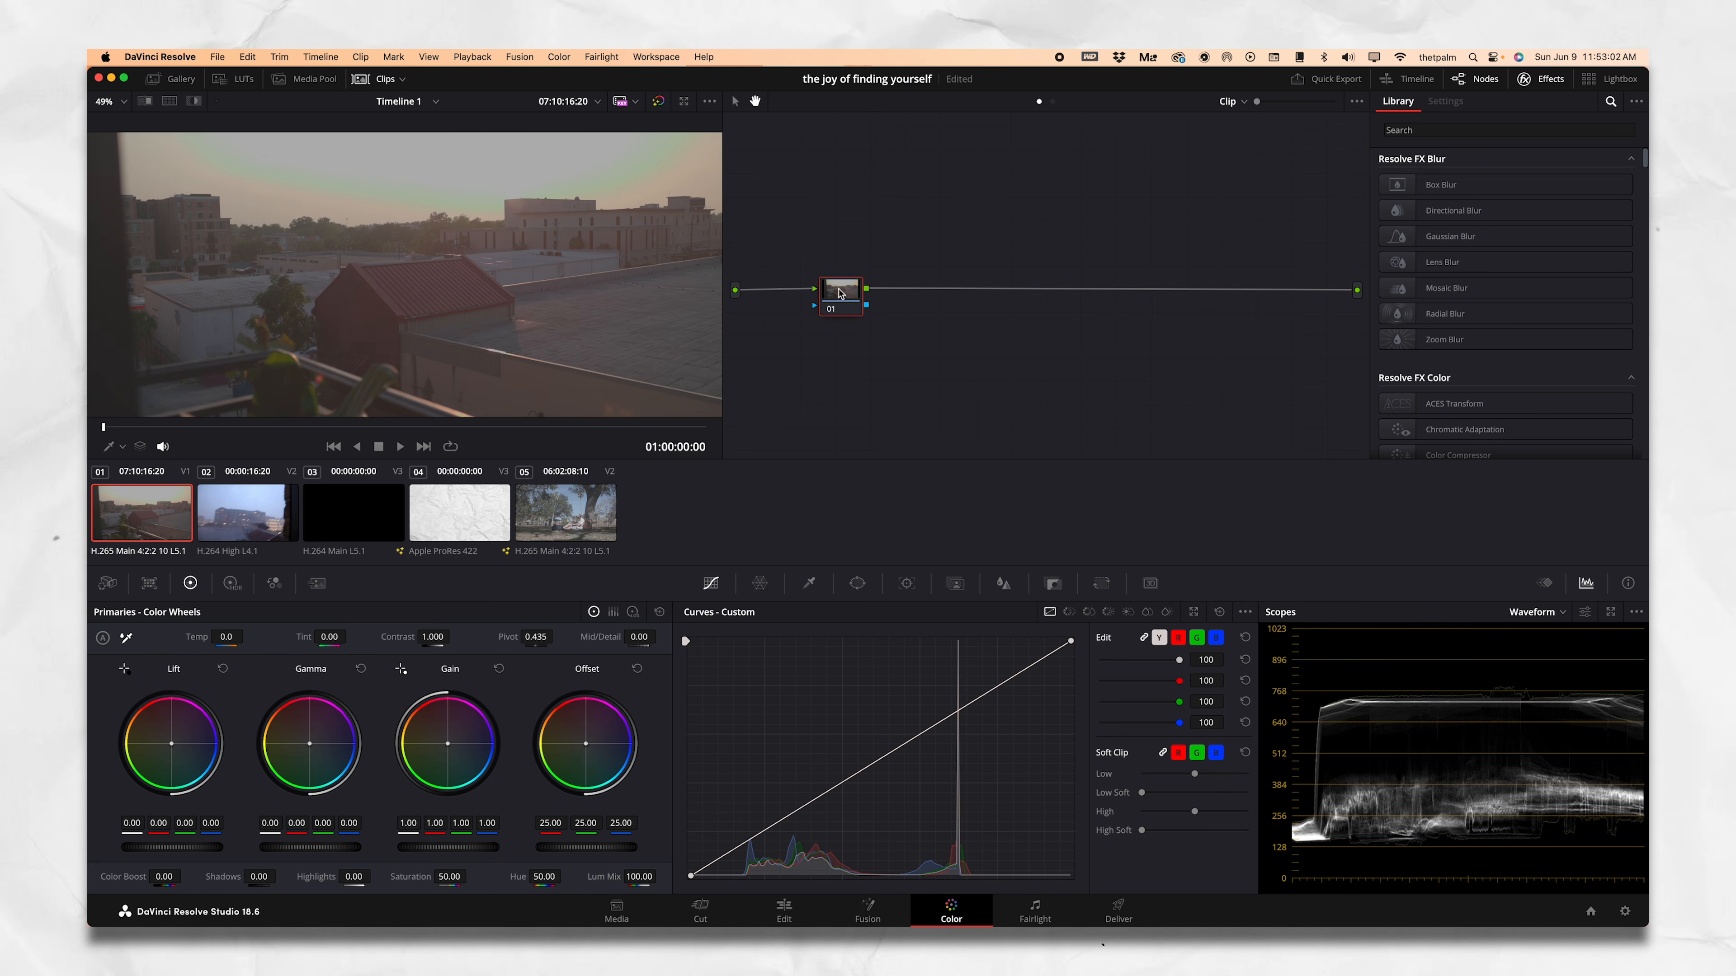
Replace the clip's only node with a new Corrector node connected between the graph's source and output
key("Delete")
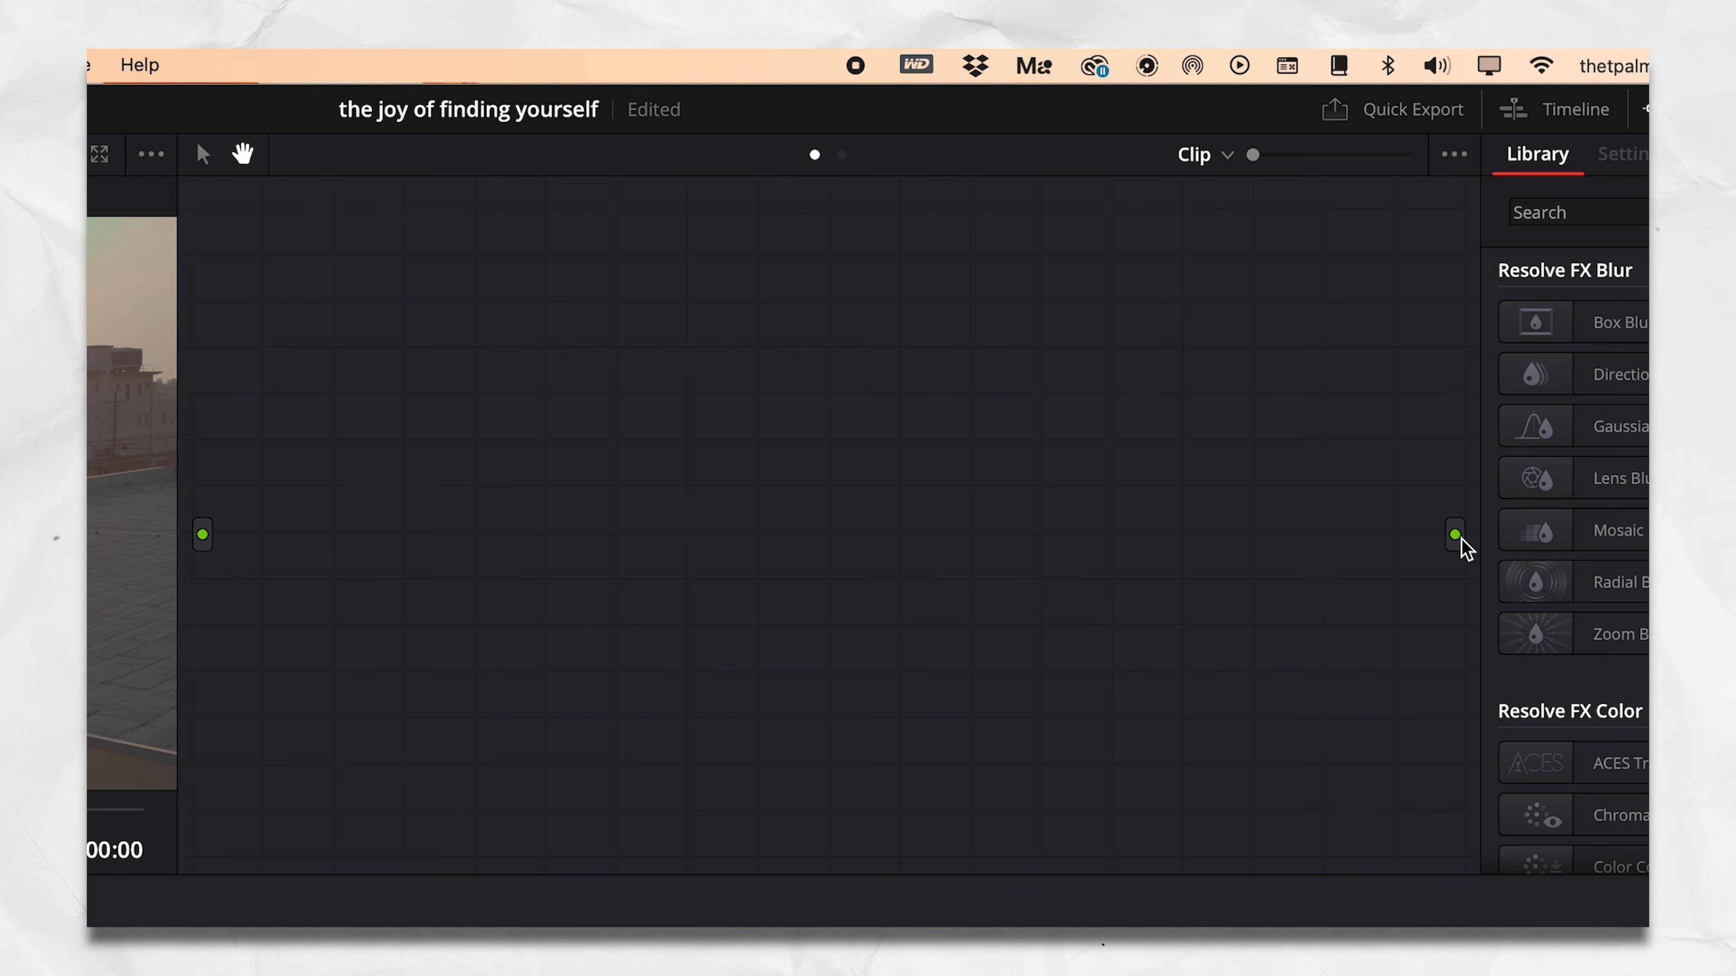
right_click(257, 541)
mouse_move(434, 596)
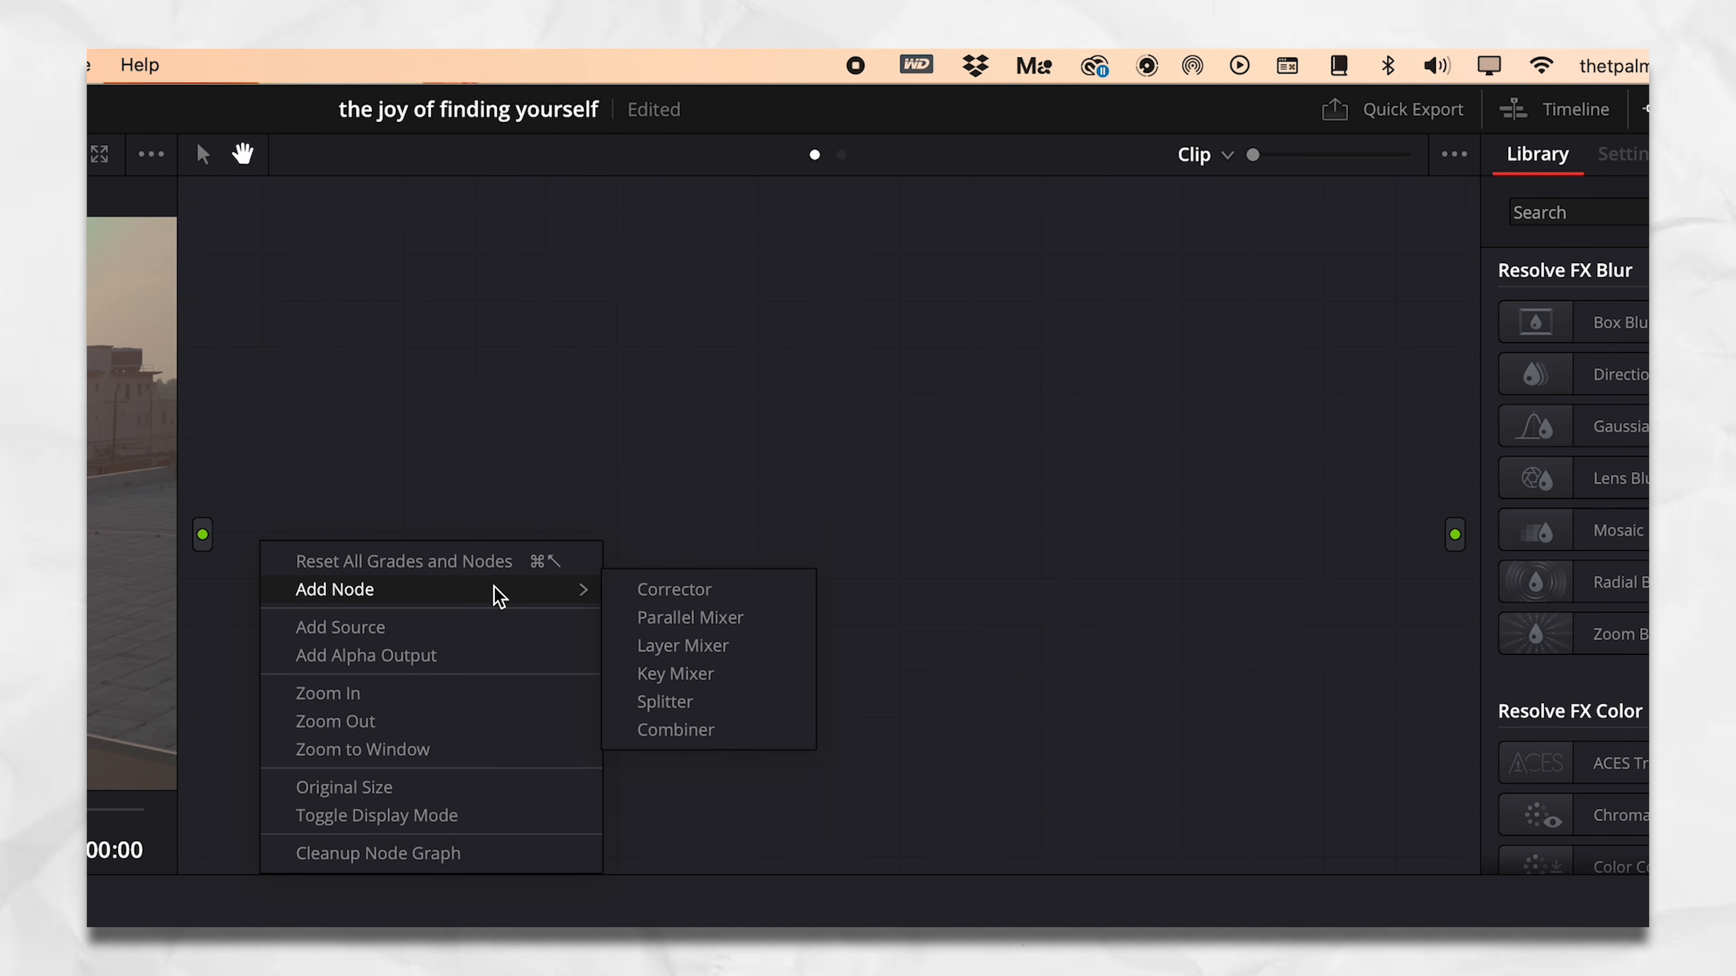
left_click(666, 601)
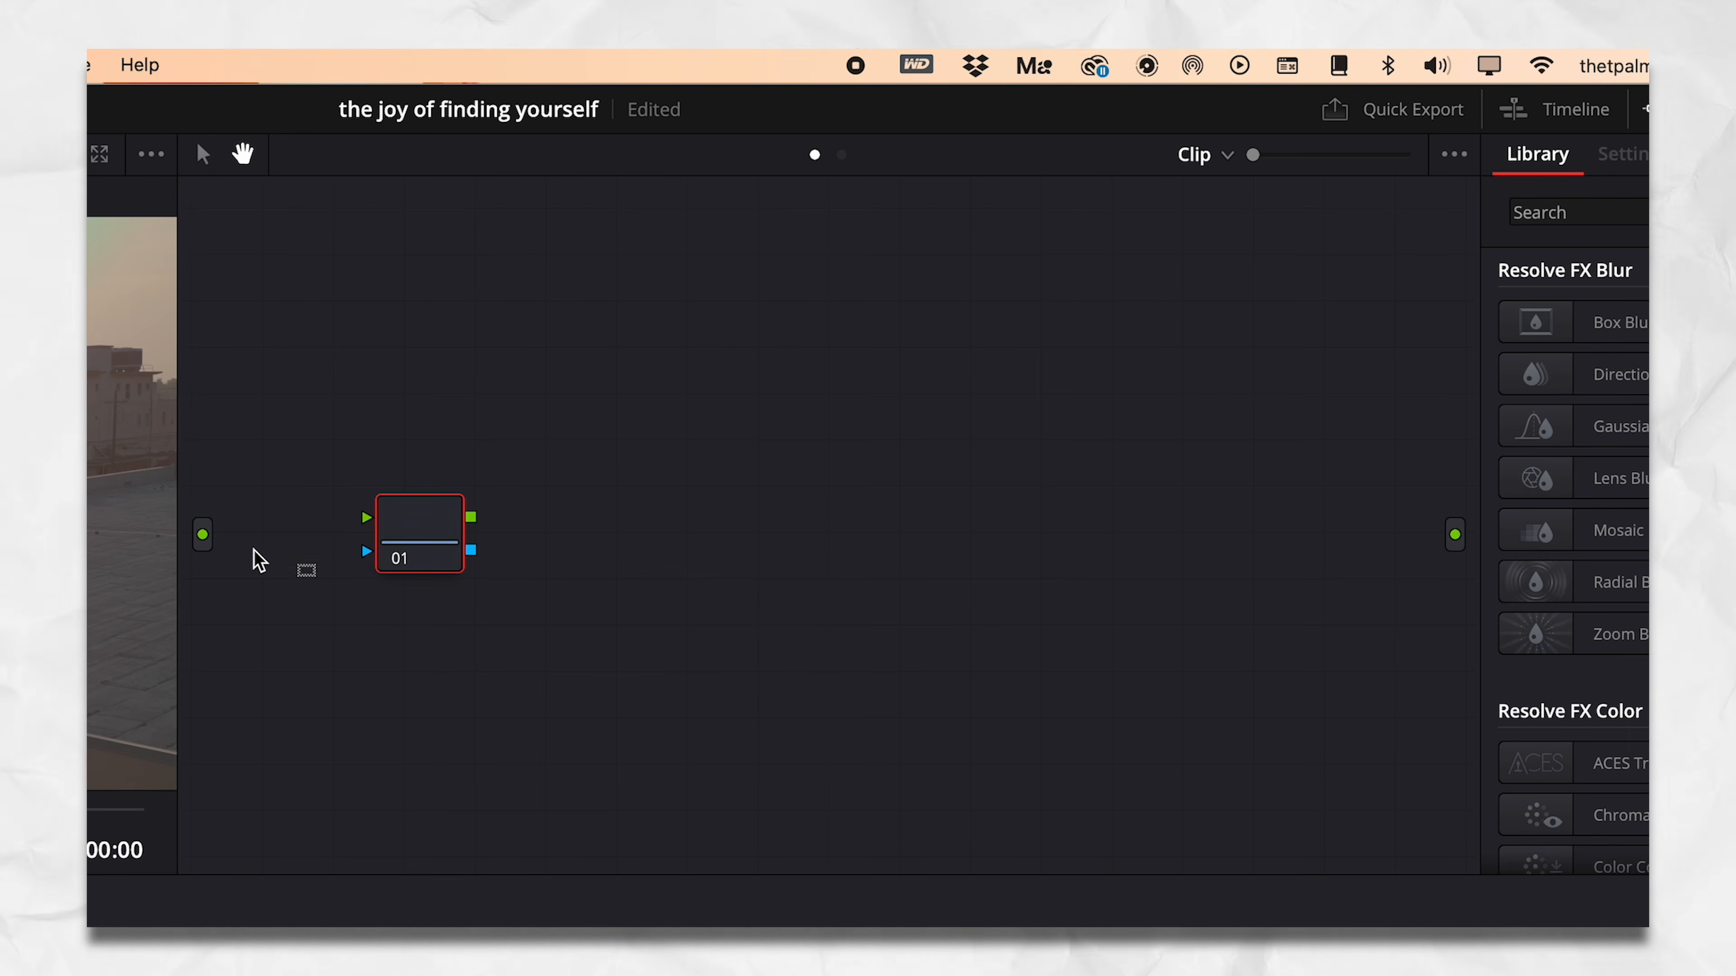
left_click_drag(349, 513, 1442, 534)
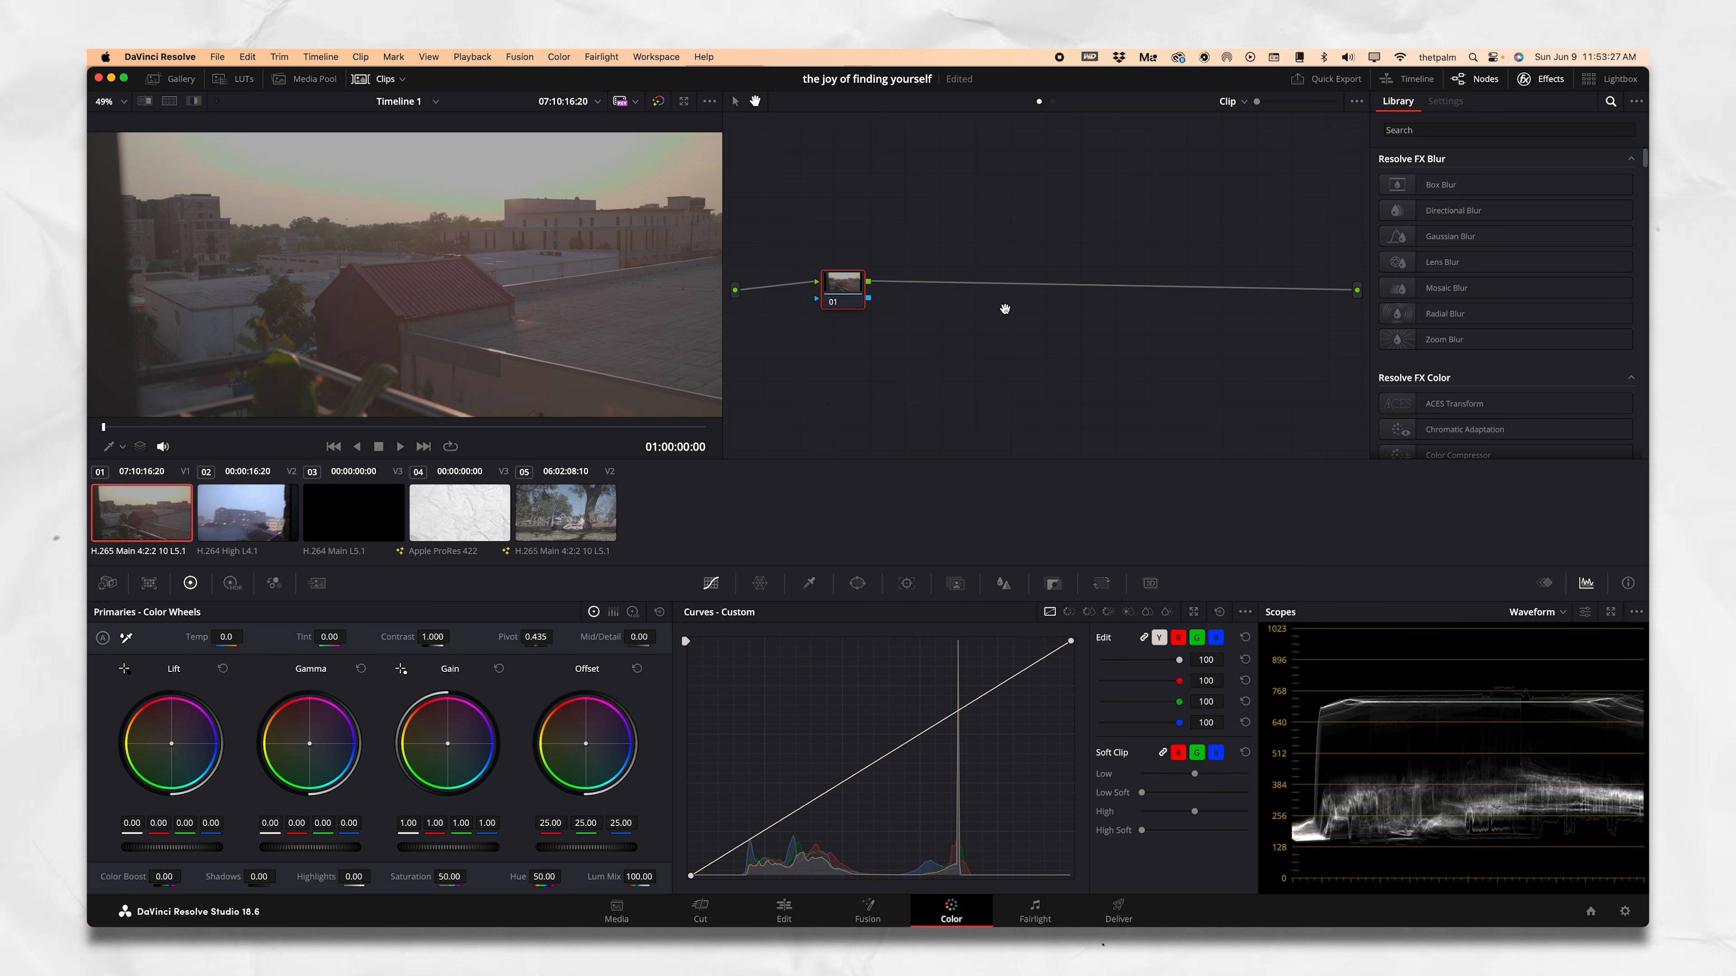
Add six serial nodes after node 01 to build a chain of seven nodes
right_click(905, 336)
left_click(965, 322)
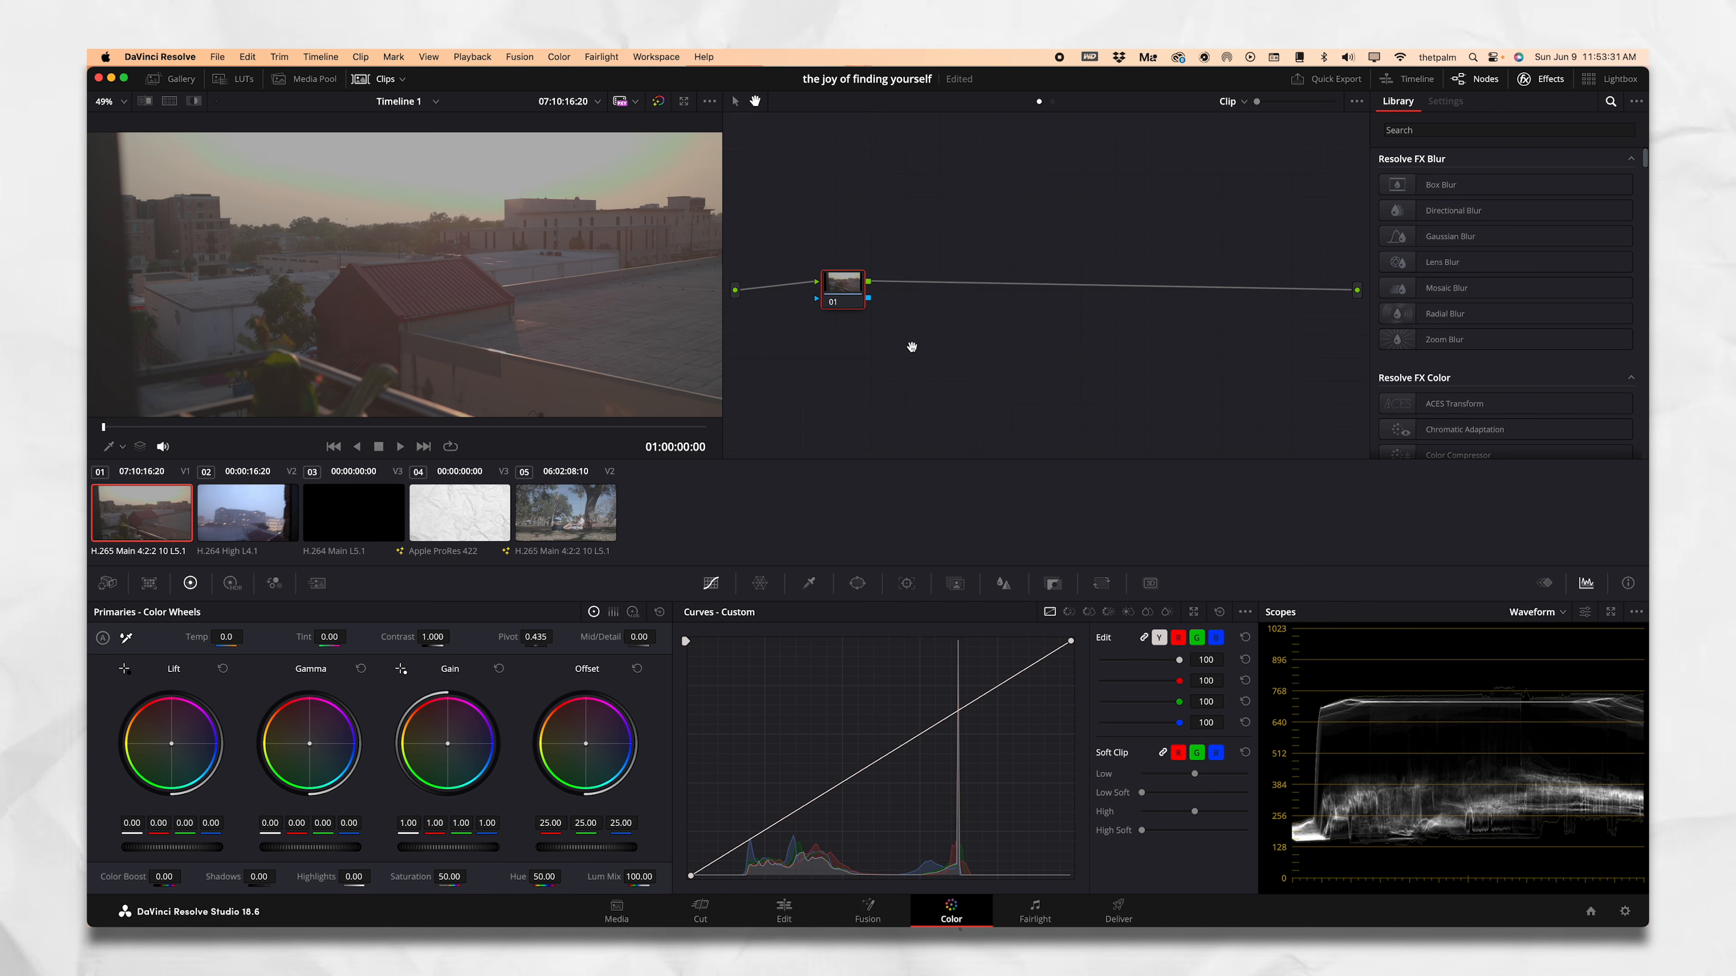
key("alt+s")
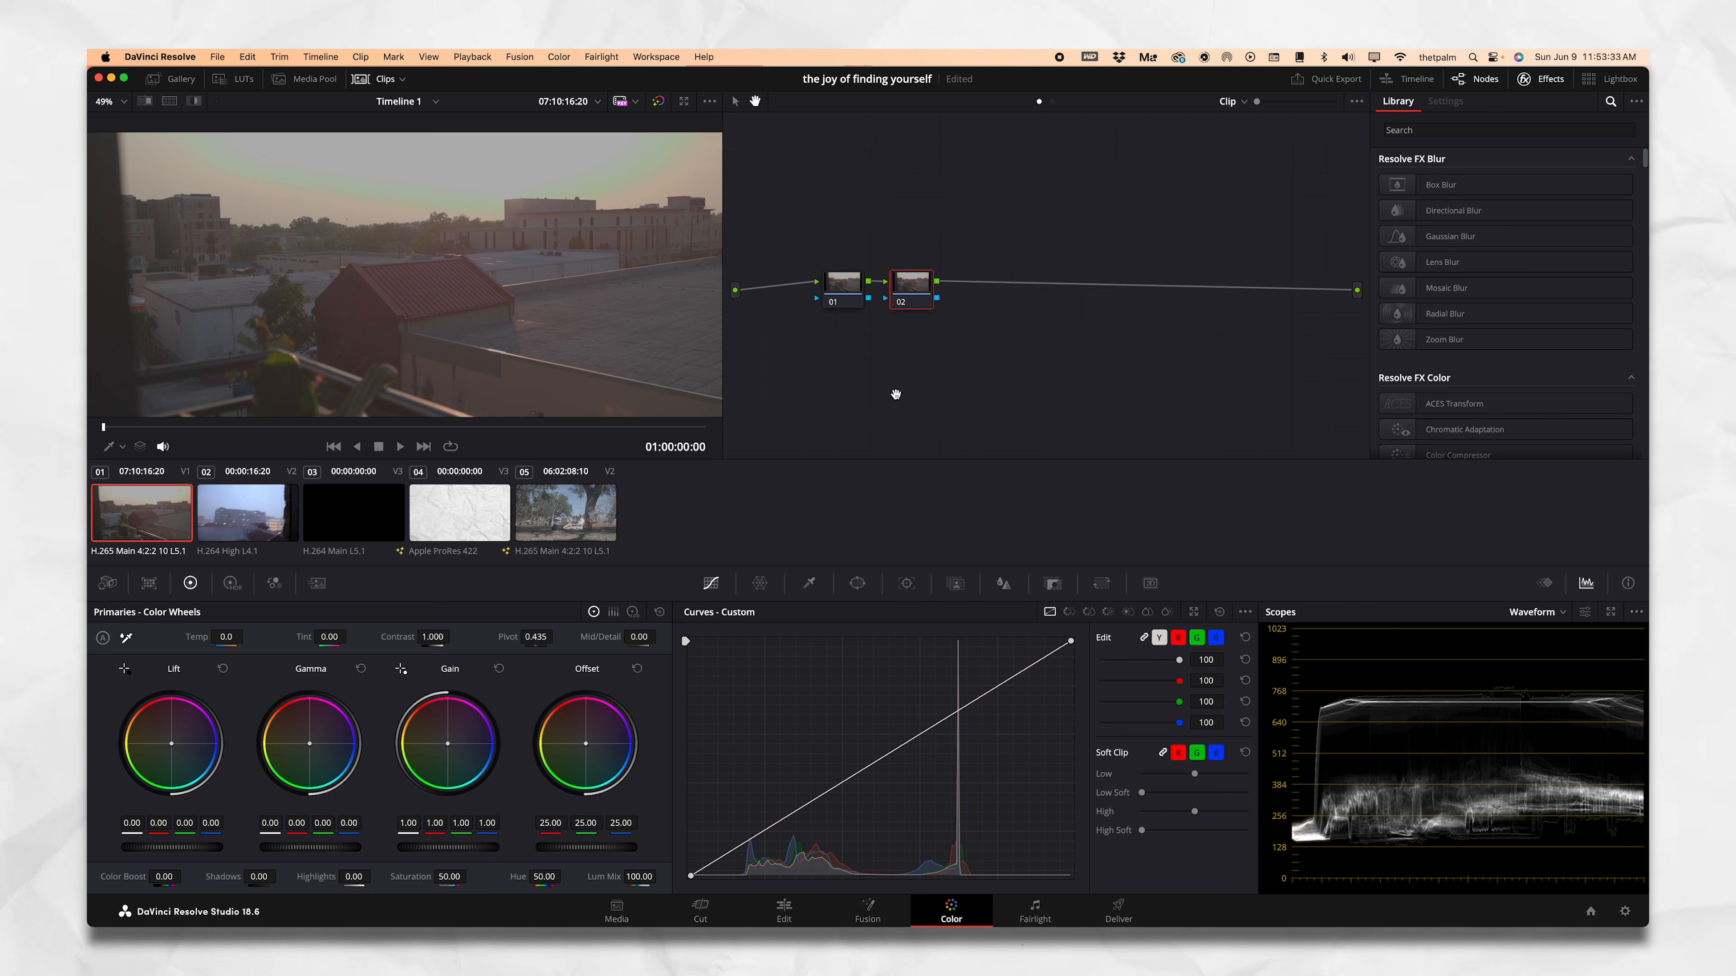
key("alt+s")
key("alt+s")
key("alt+s")
key("alt+s")
key("alt+s")
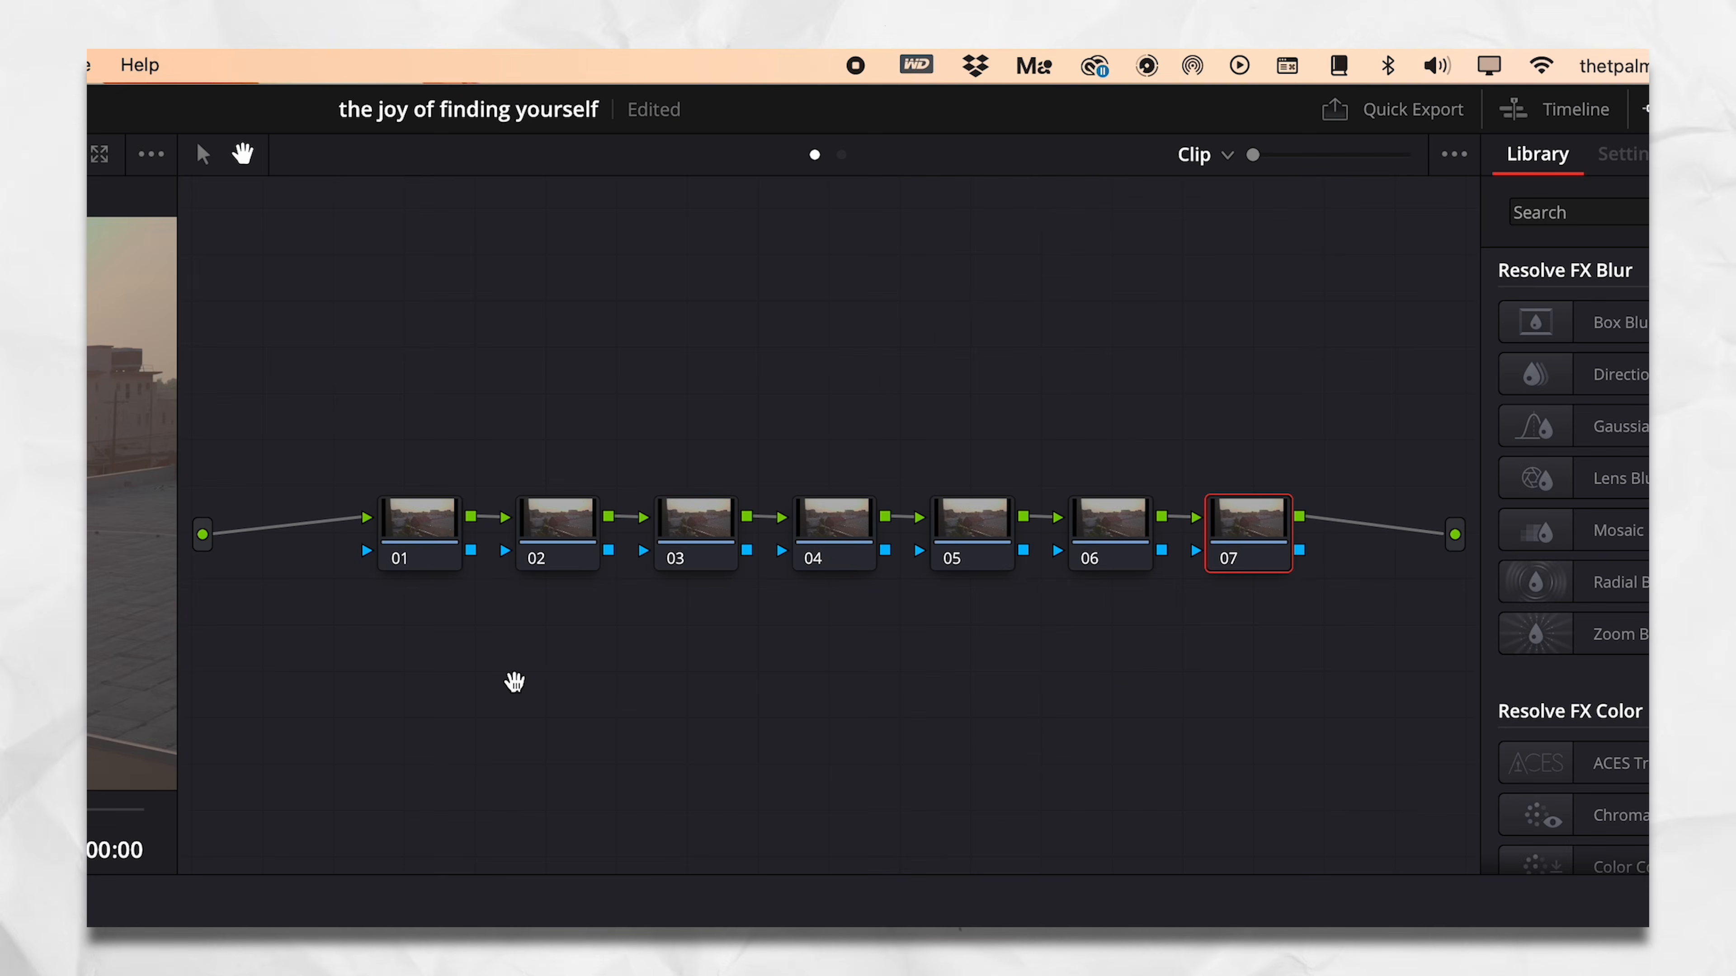
Label the first four nodes WB, PreLog, Log and Post Log in that order
right_click(419, 535)
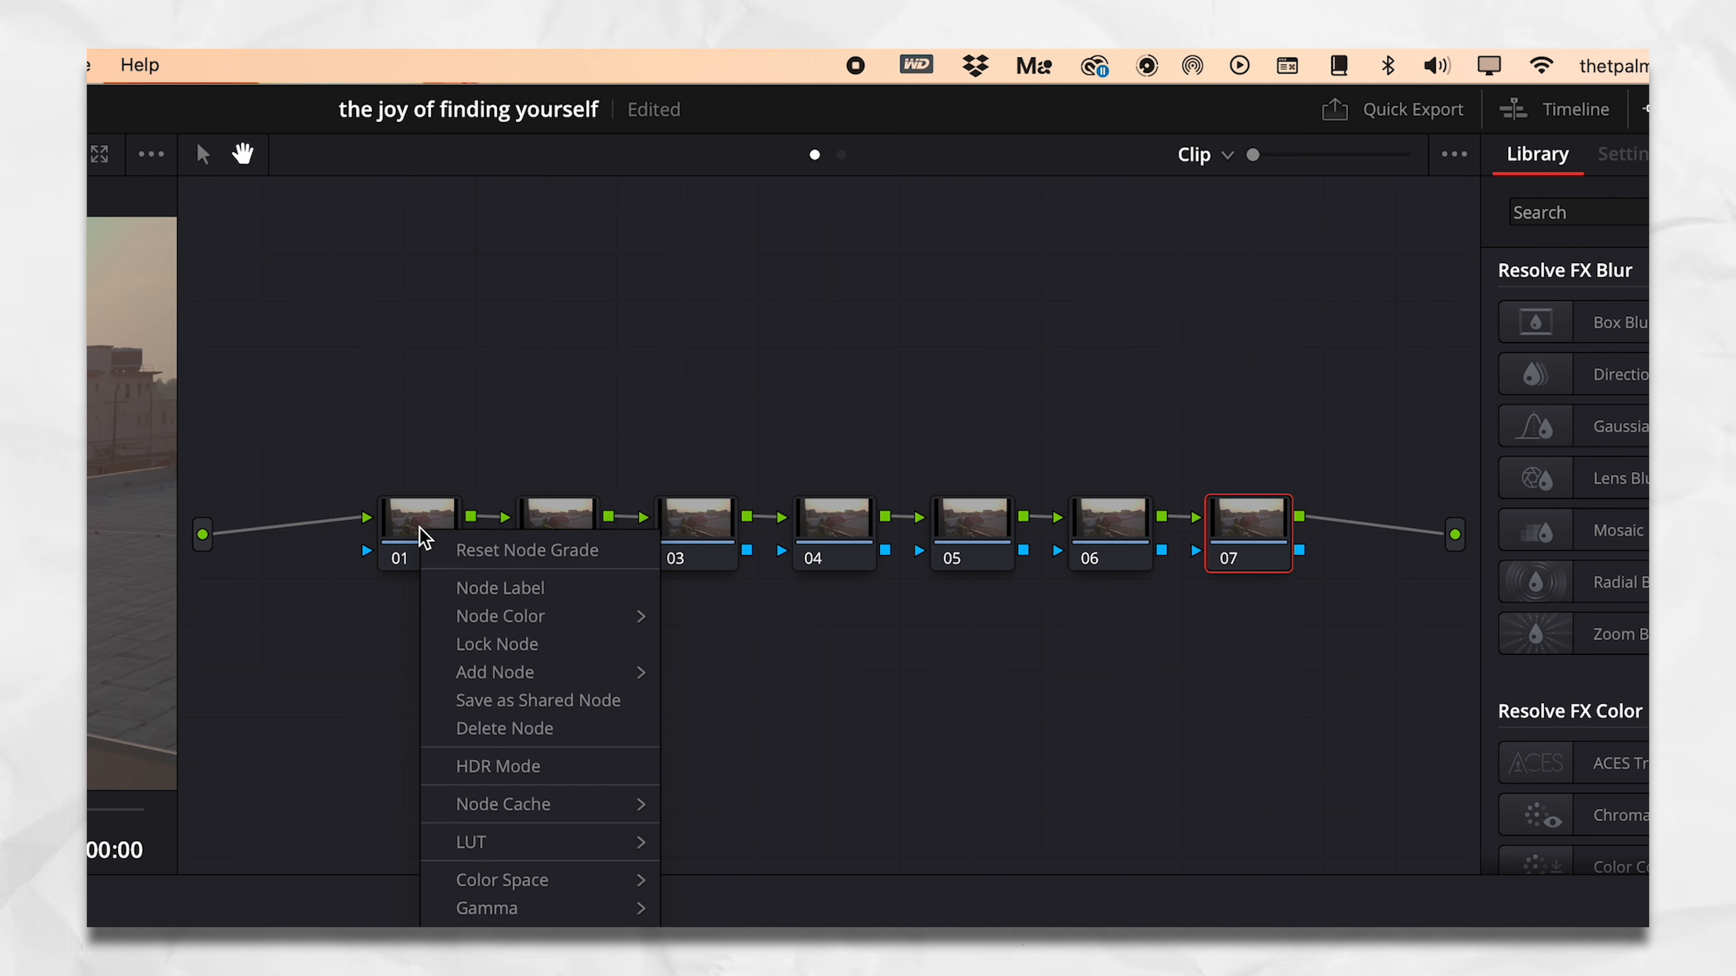
left_click(510, 592)
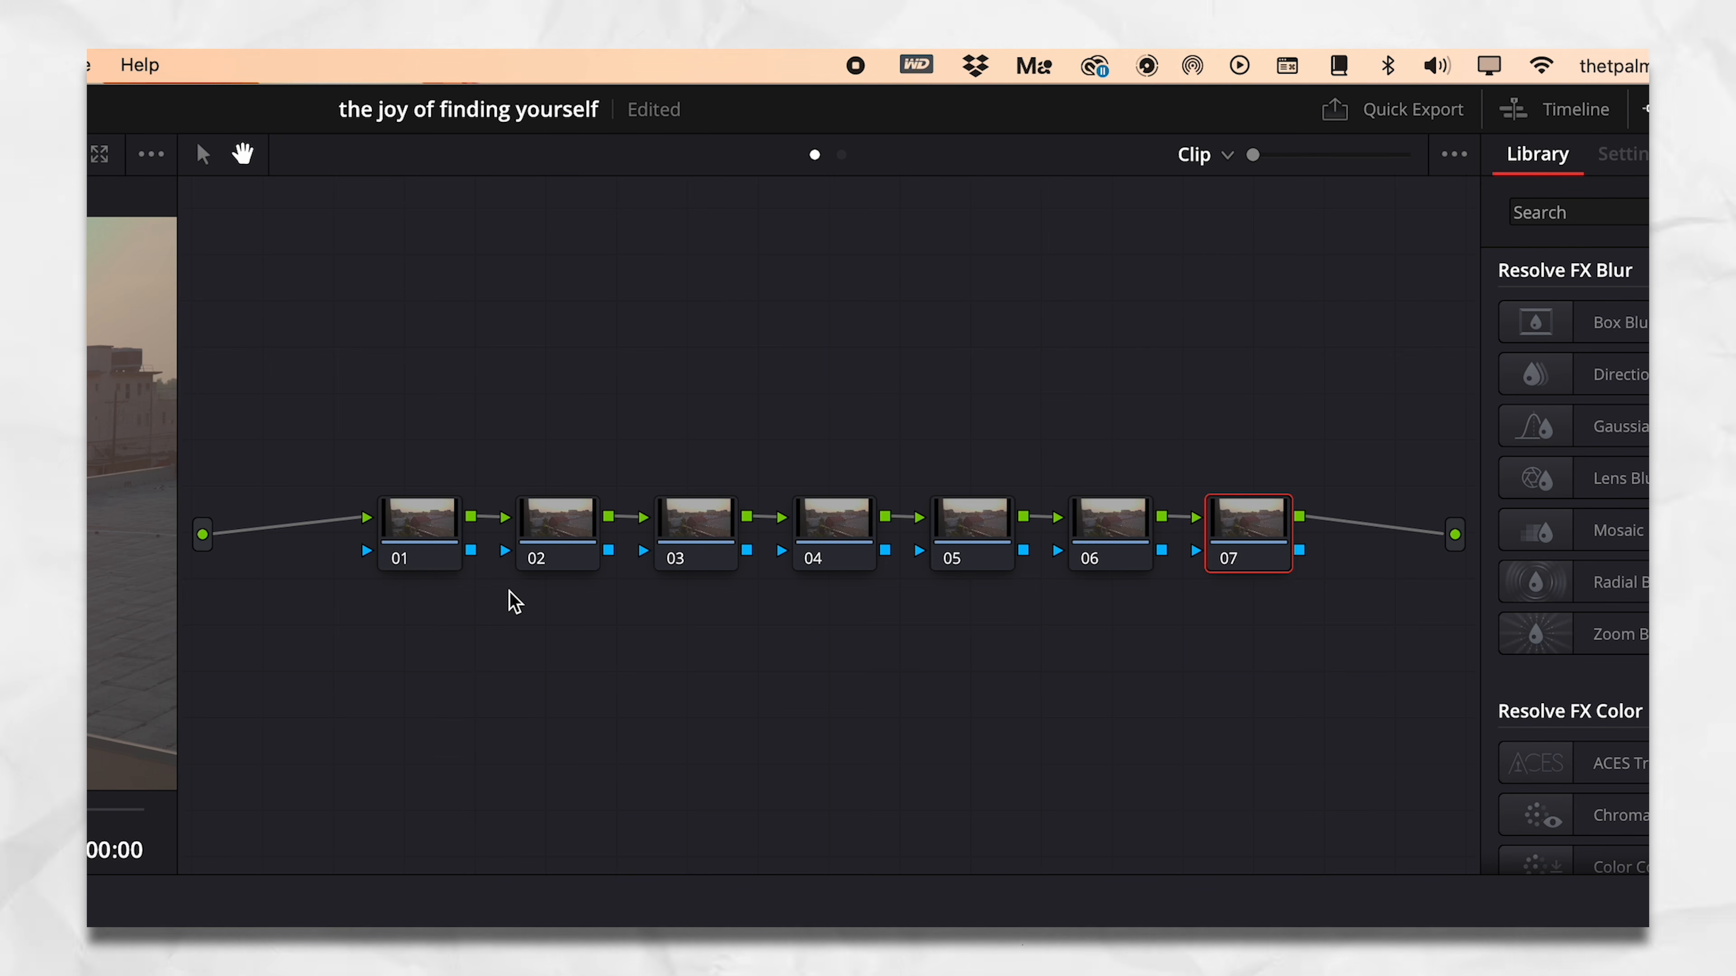
right_click(566, 534)
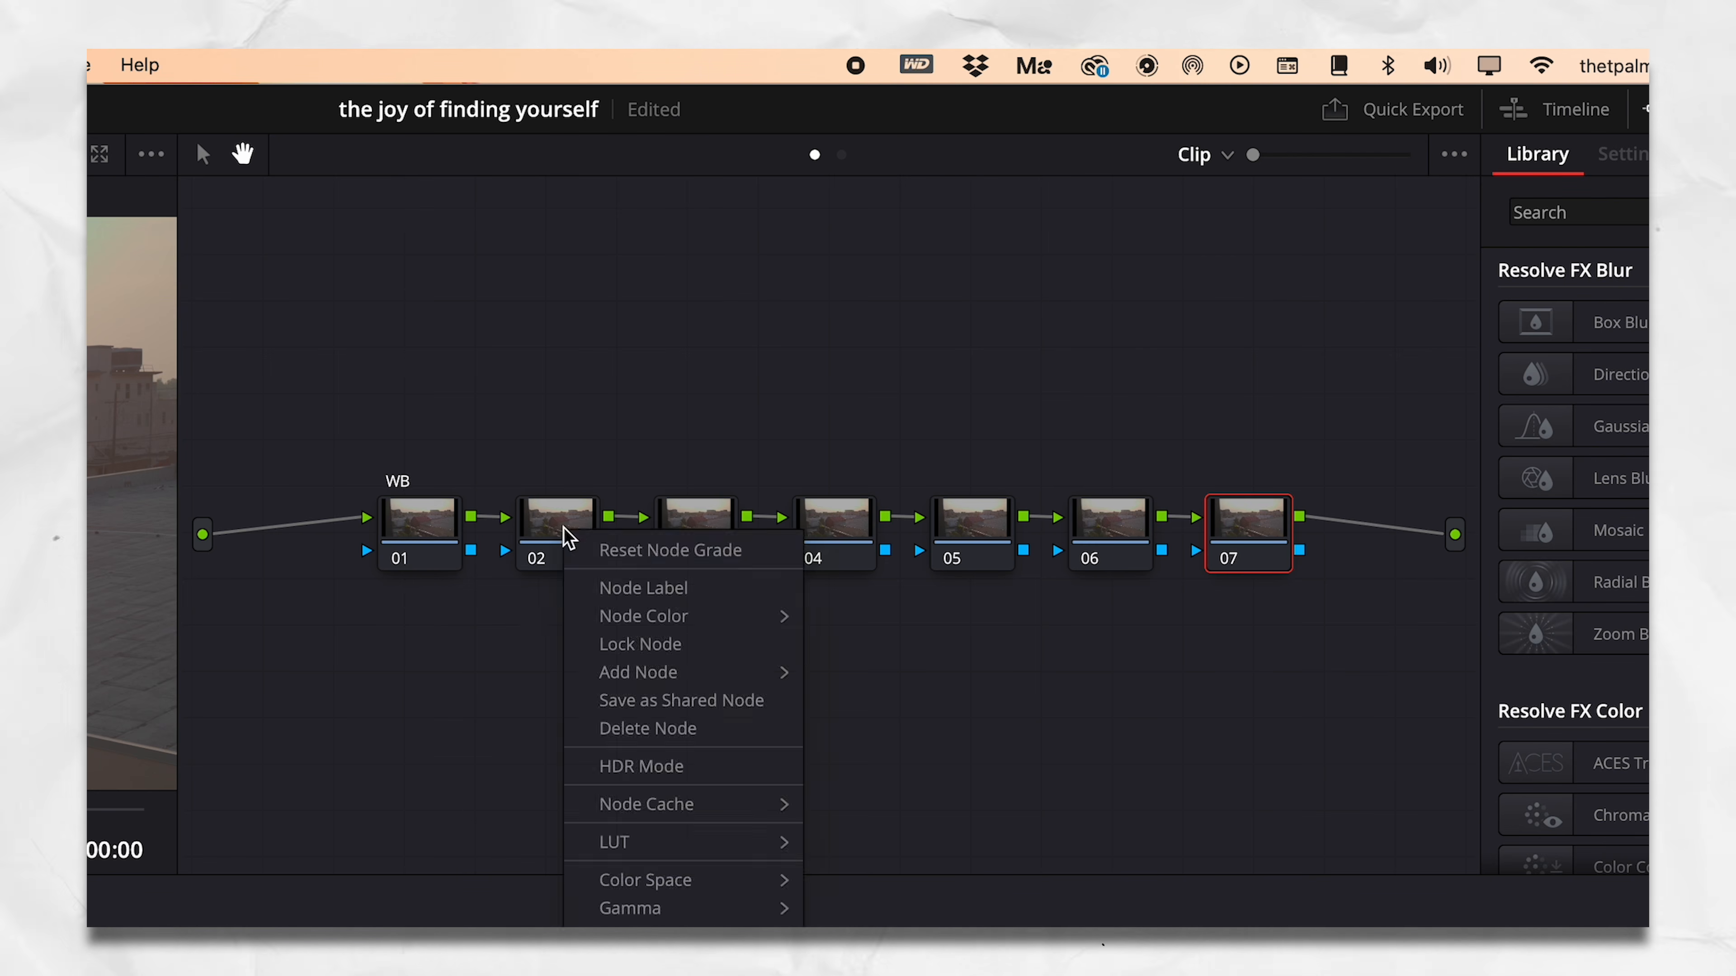
left_click(624, 589)
type("PreLog")
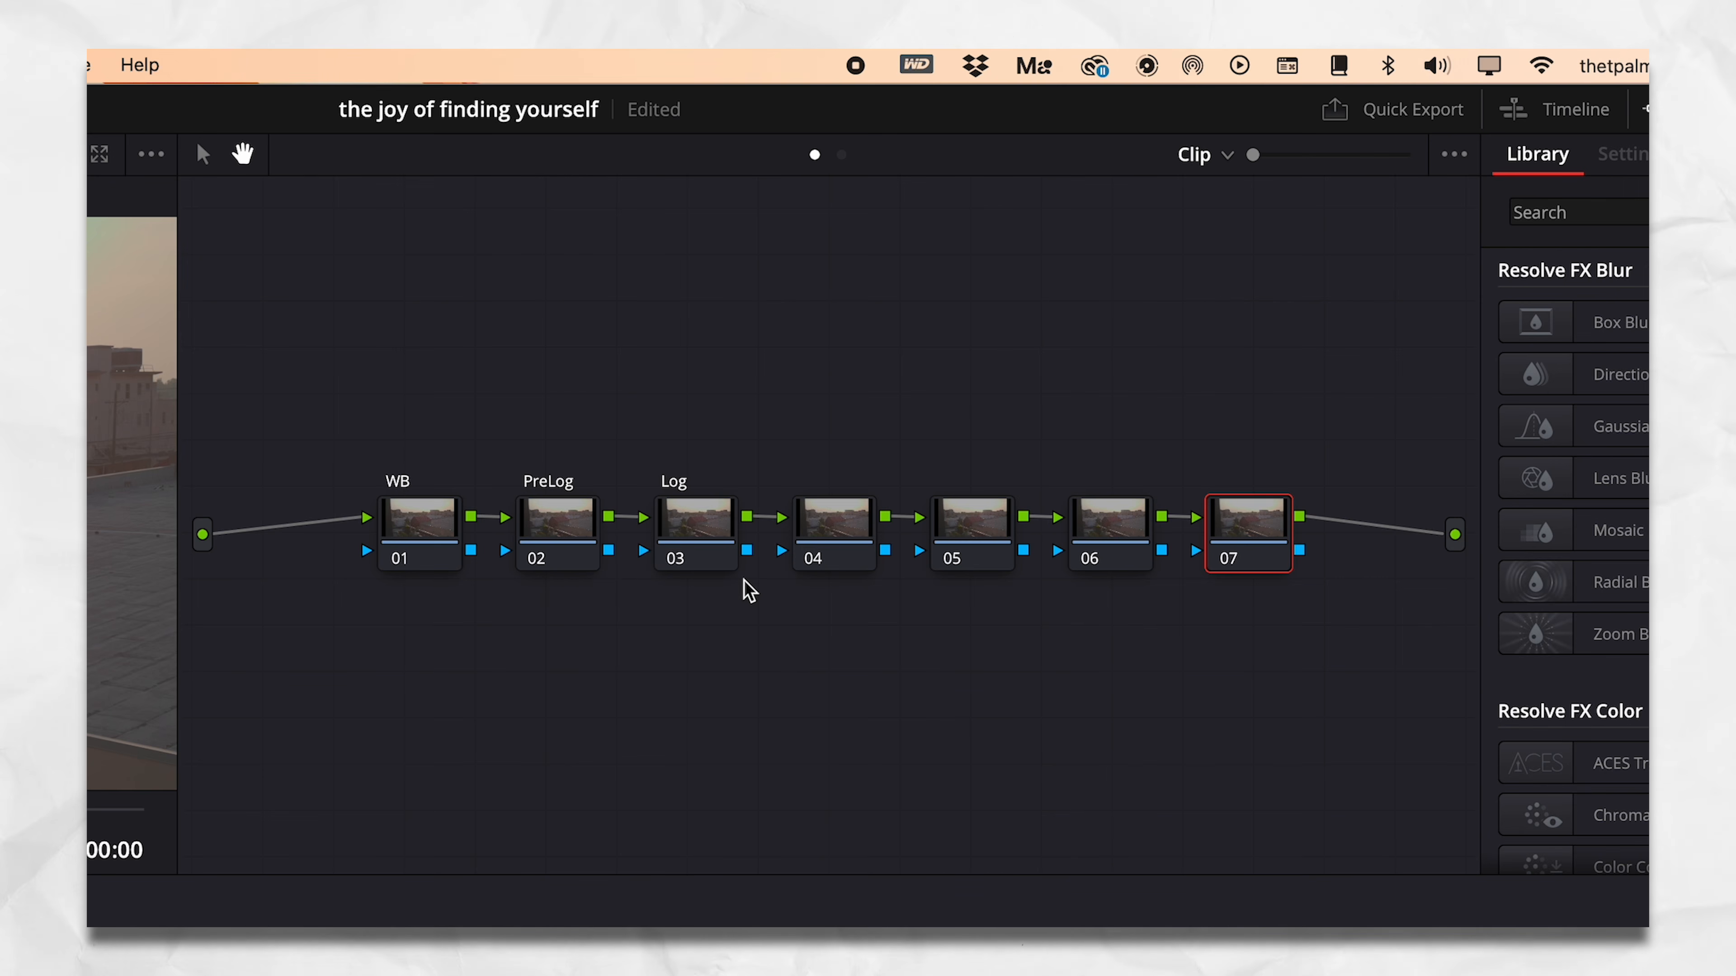
type("Post Log")
key("Return")
Label node 05 "Chromatic Abberation" and node 06 "Zoom Blur"
right_click(954, 537)
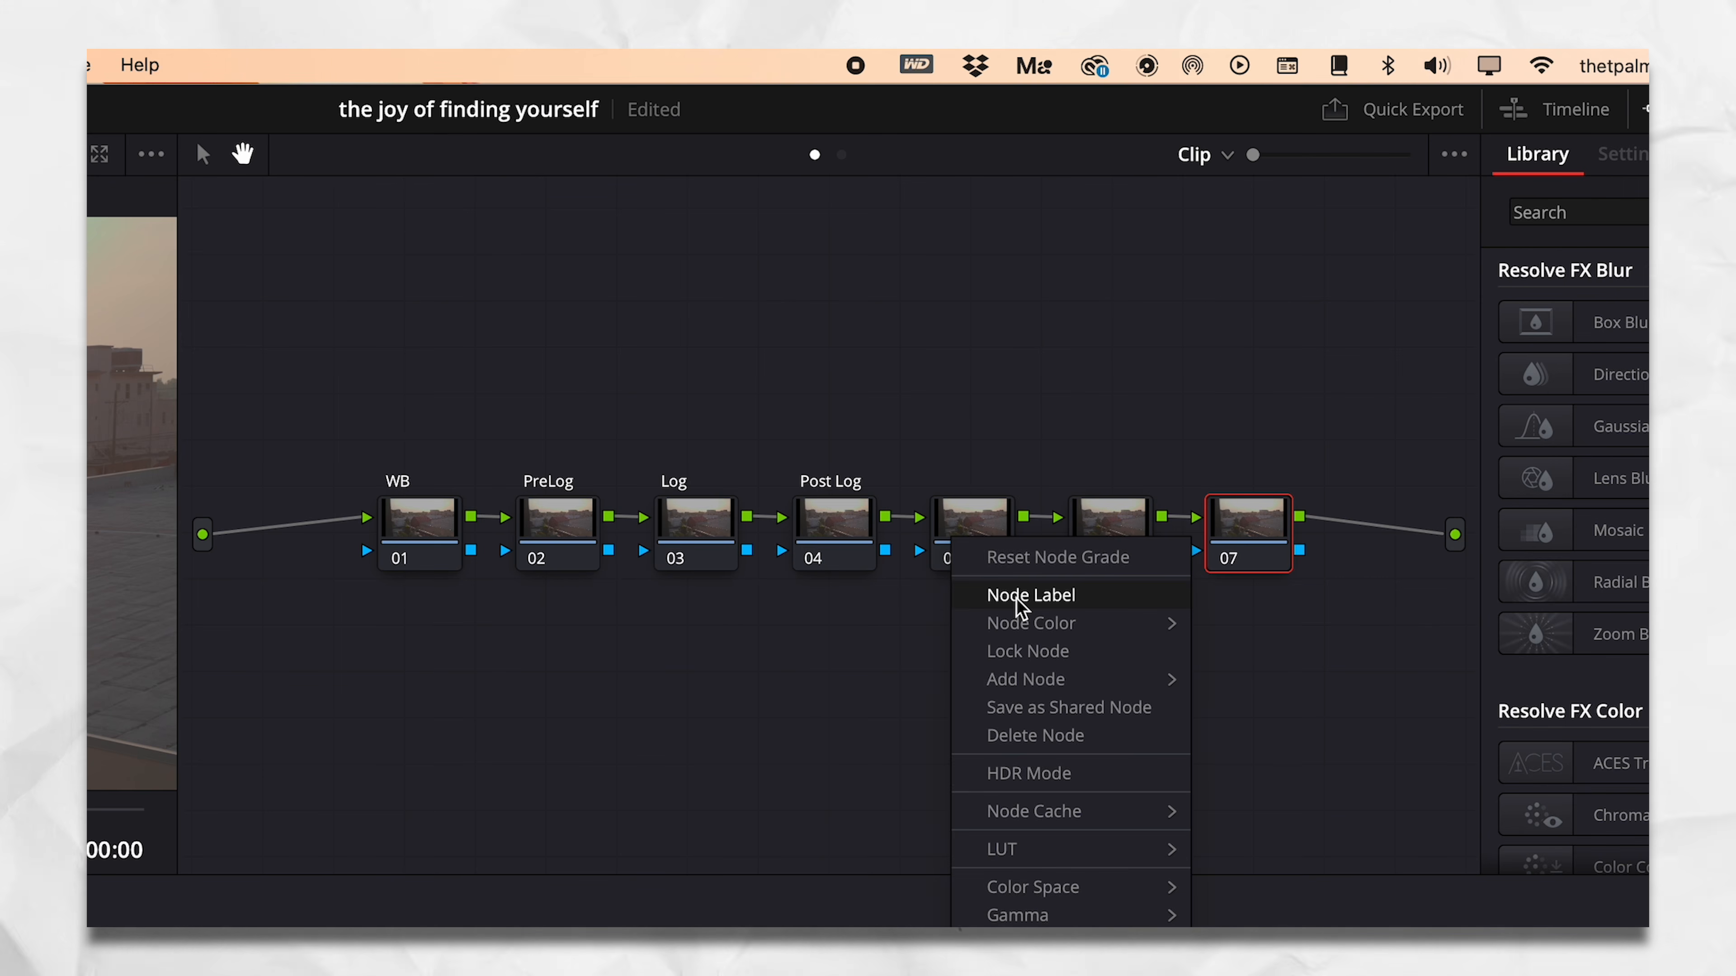
left_click(1019, 602)
type("Chromatic Abbera")
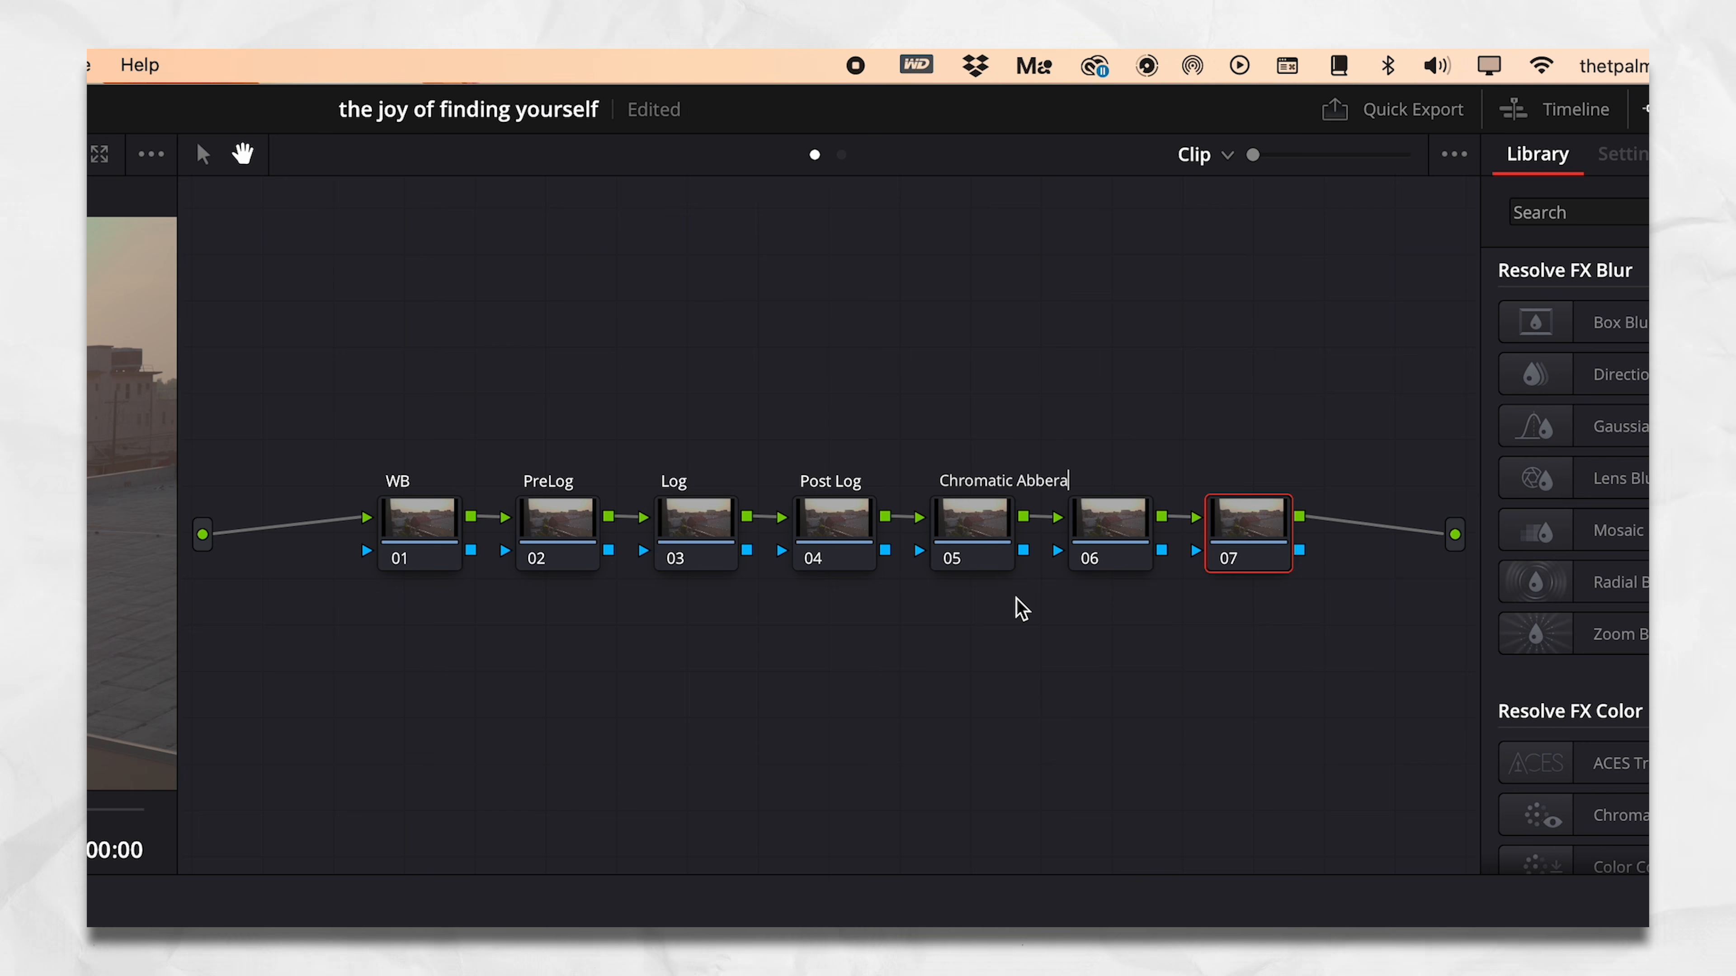
type("tion")
right_click(1105, 525)
left_click(1170, 589)
type("Zoom Blur")
Label node 07 "Film Grain"
left_click(1251, 546)
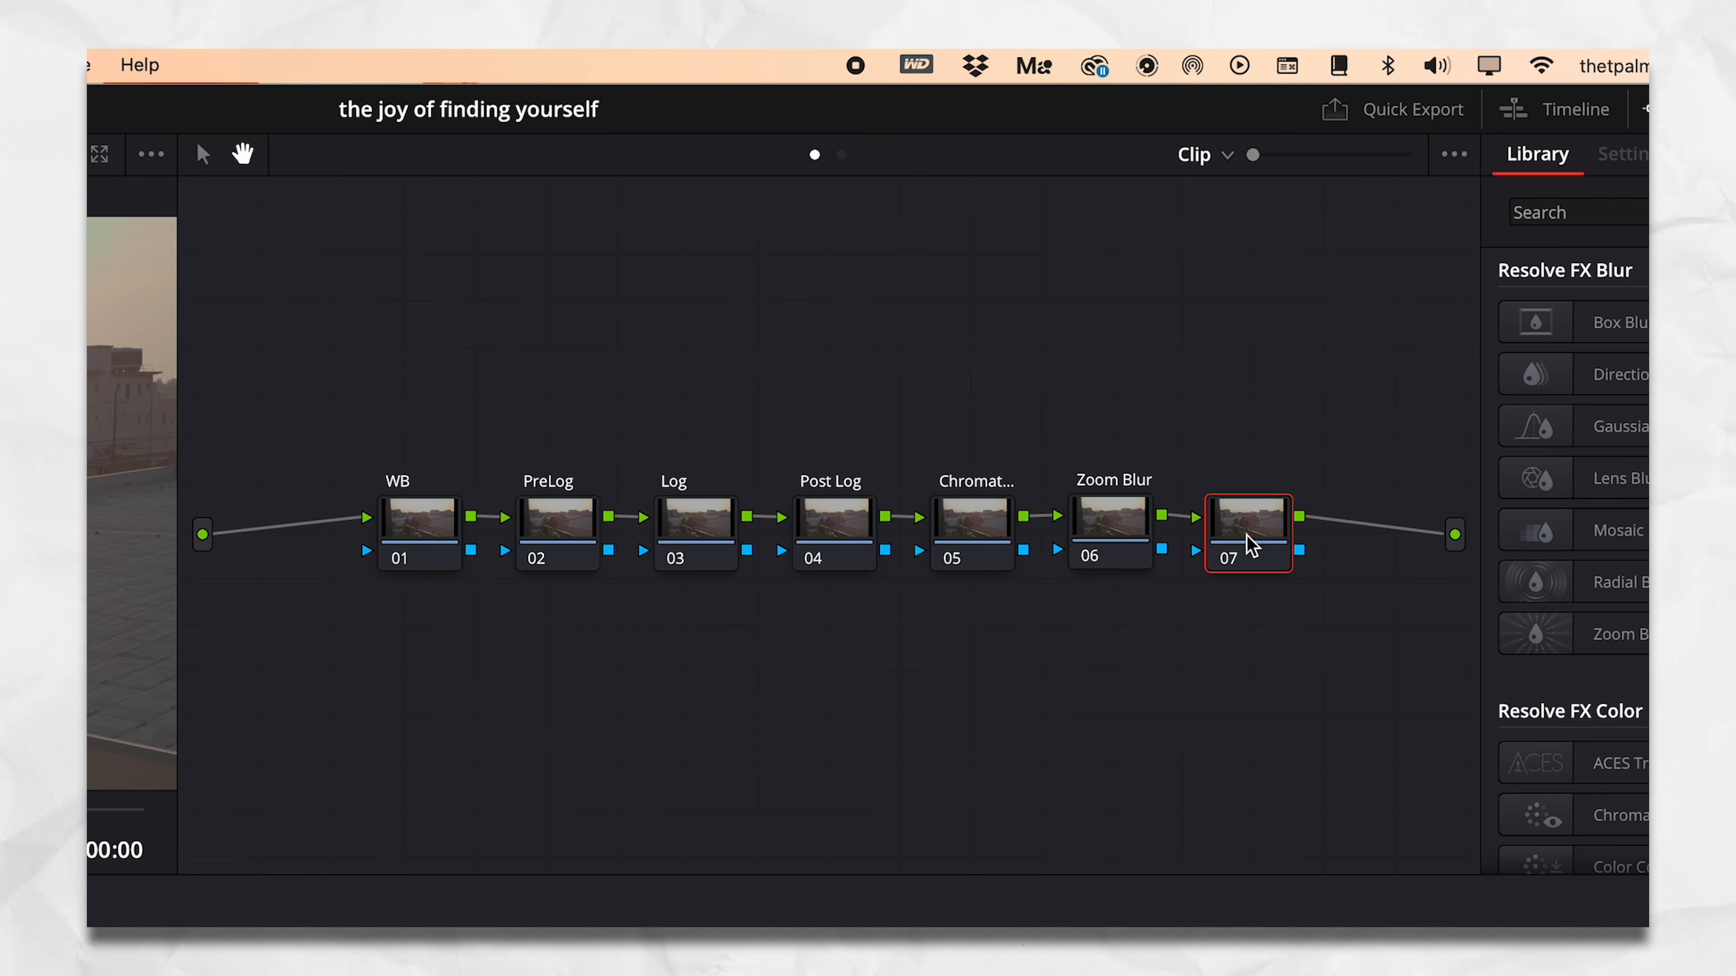
right_click(1251, 545)
left_click(1291, 583)
type("Fi")
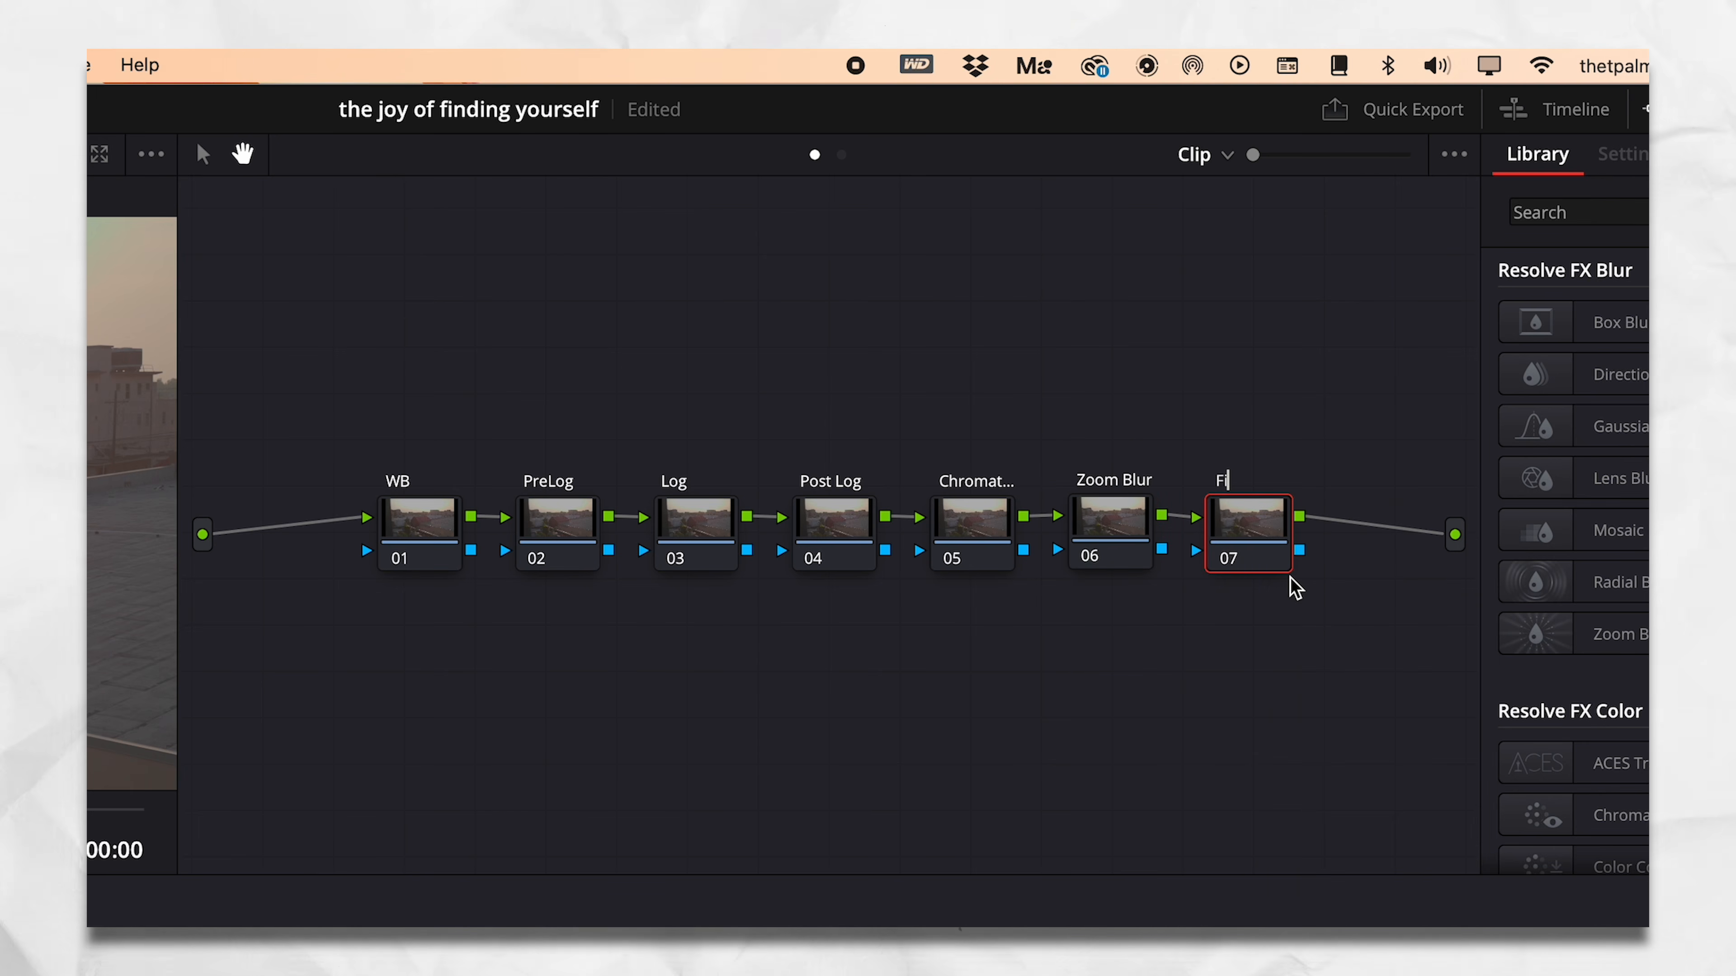
type("lm Grain")
key("Return")
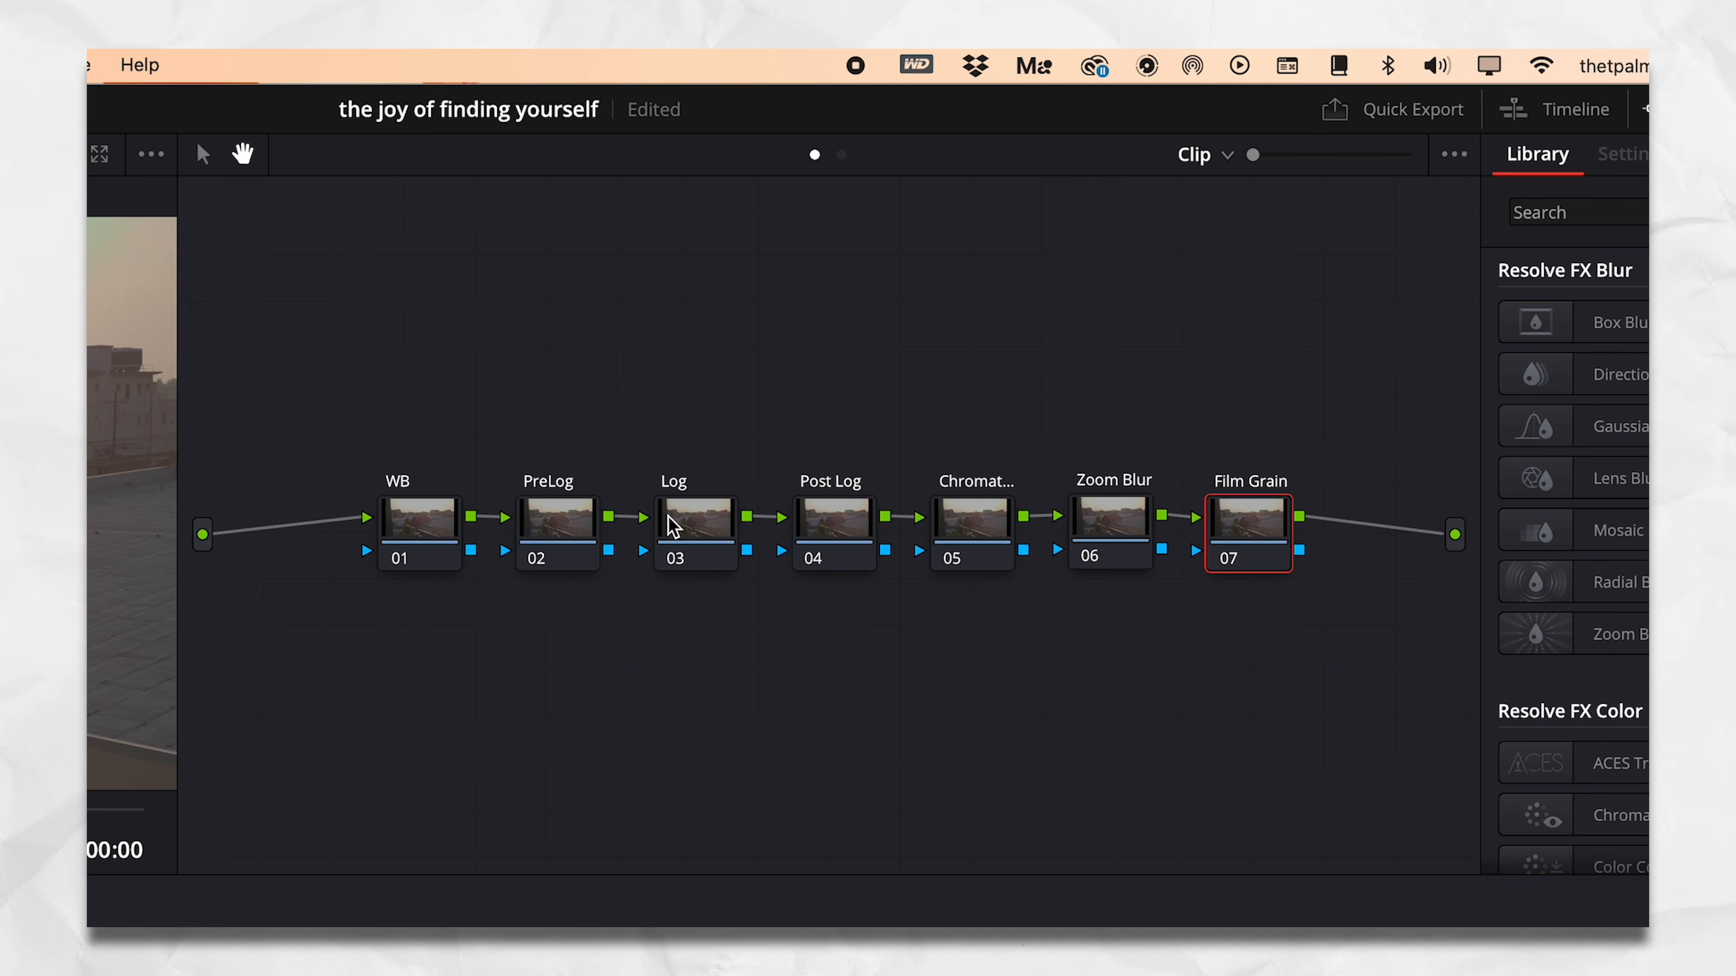
Try the Canon Log to Rec709 LUT on the Log node
left_click(686, 528)
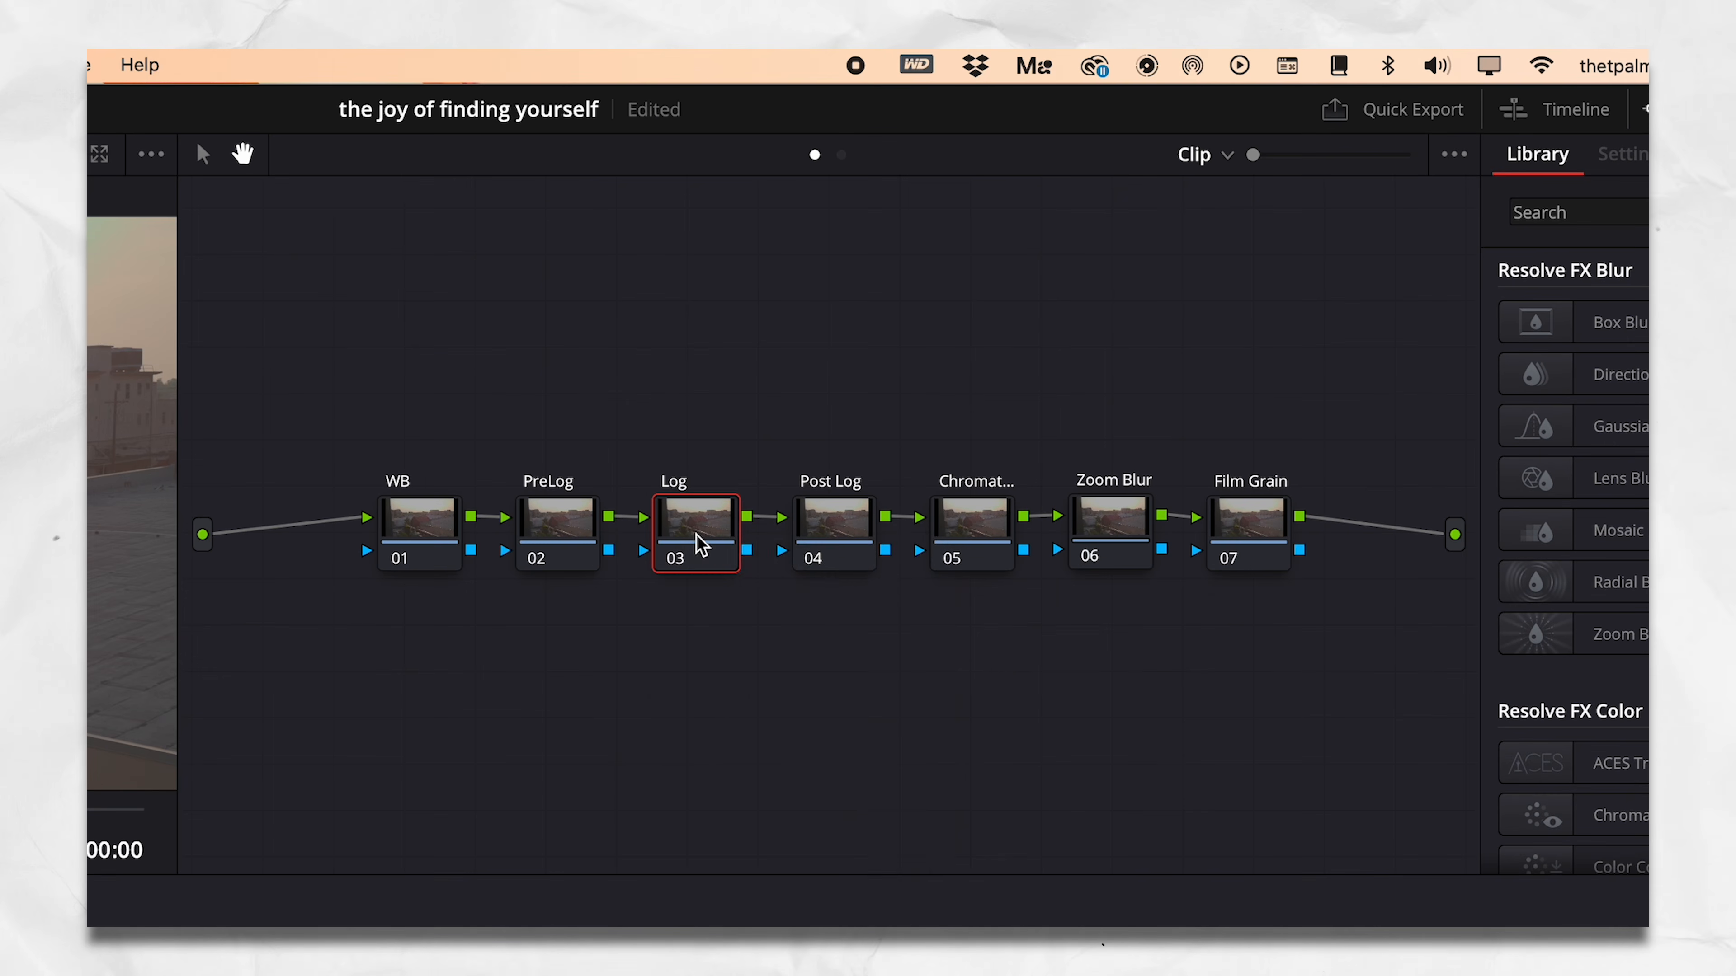
right_click(700, 543)
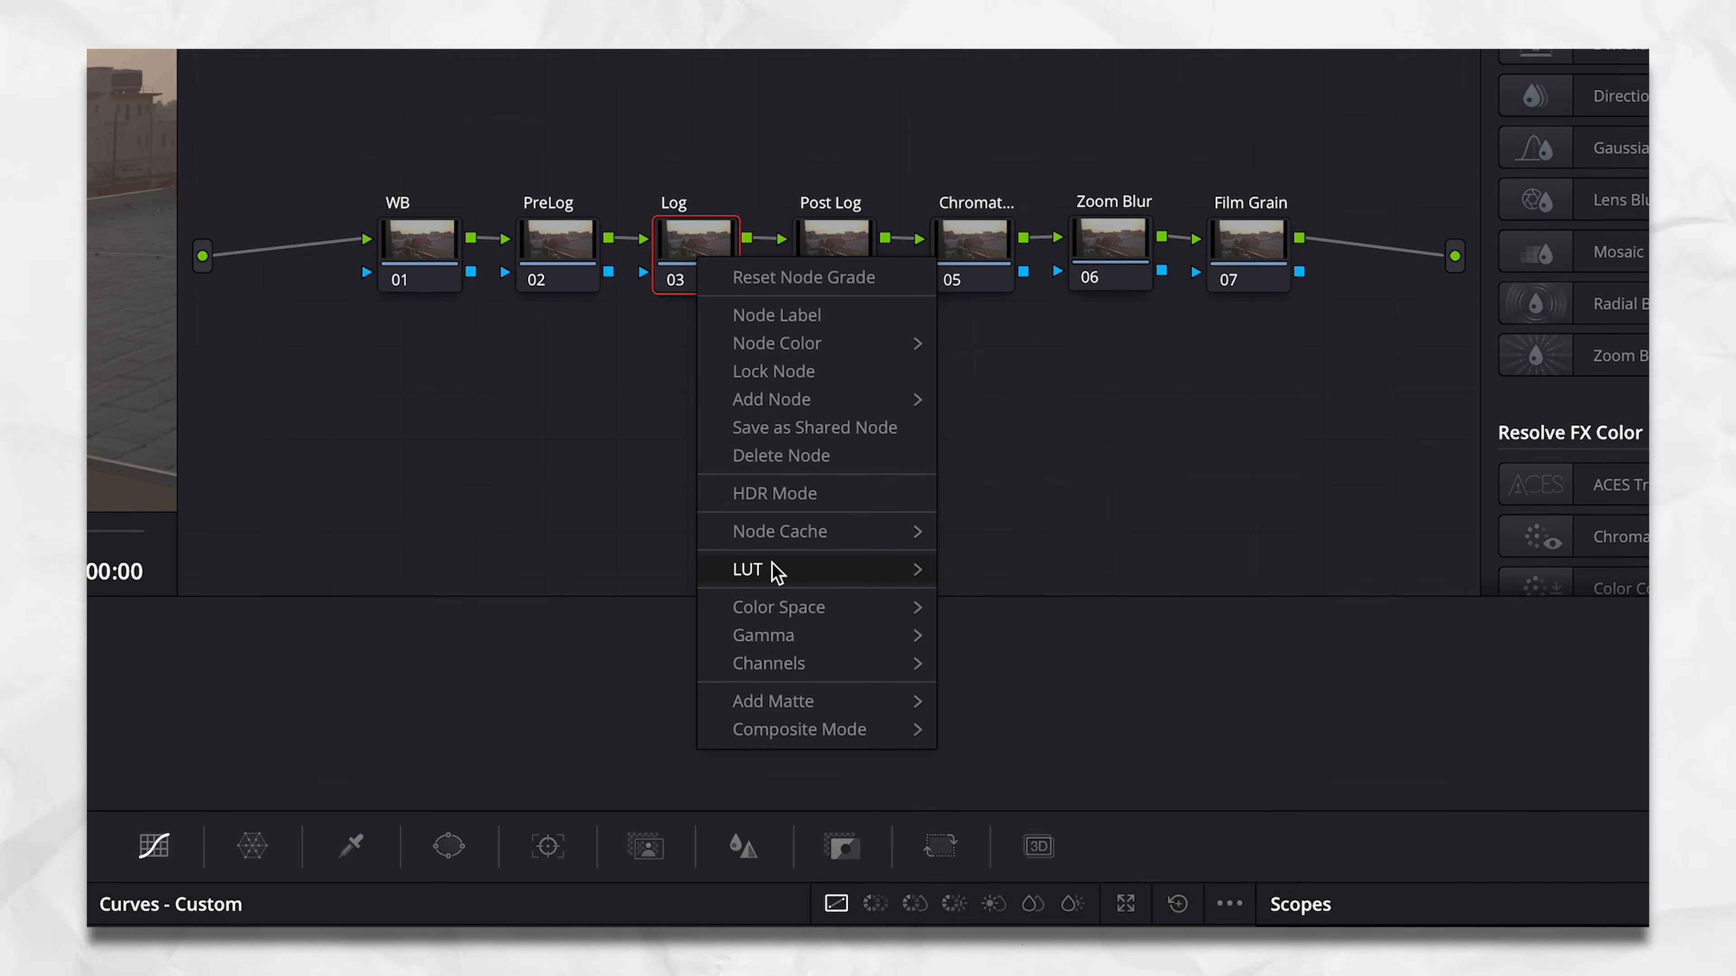
mouse_move(776, 849)
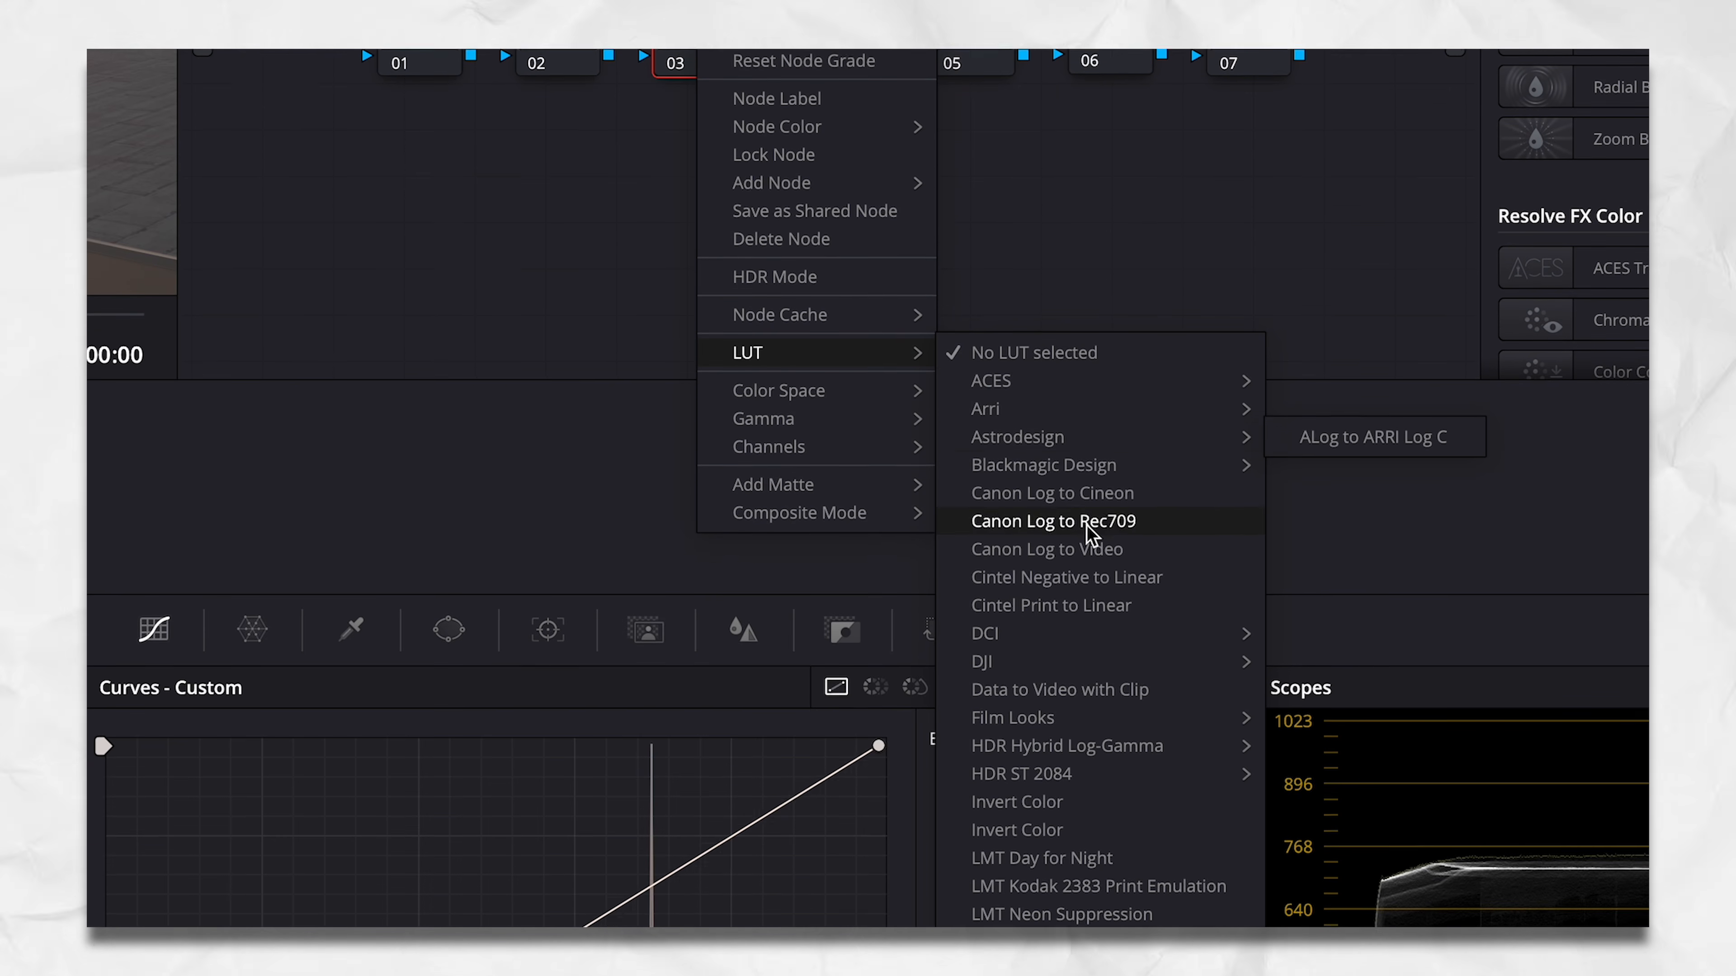
mouse_move(1086, 726)
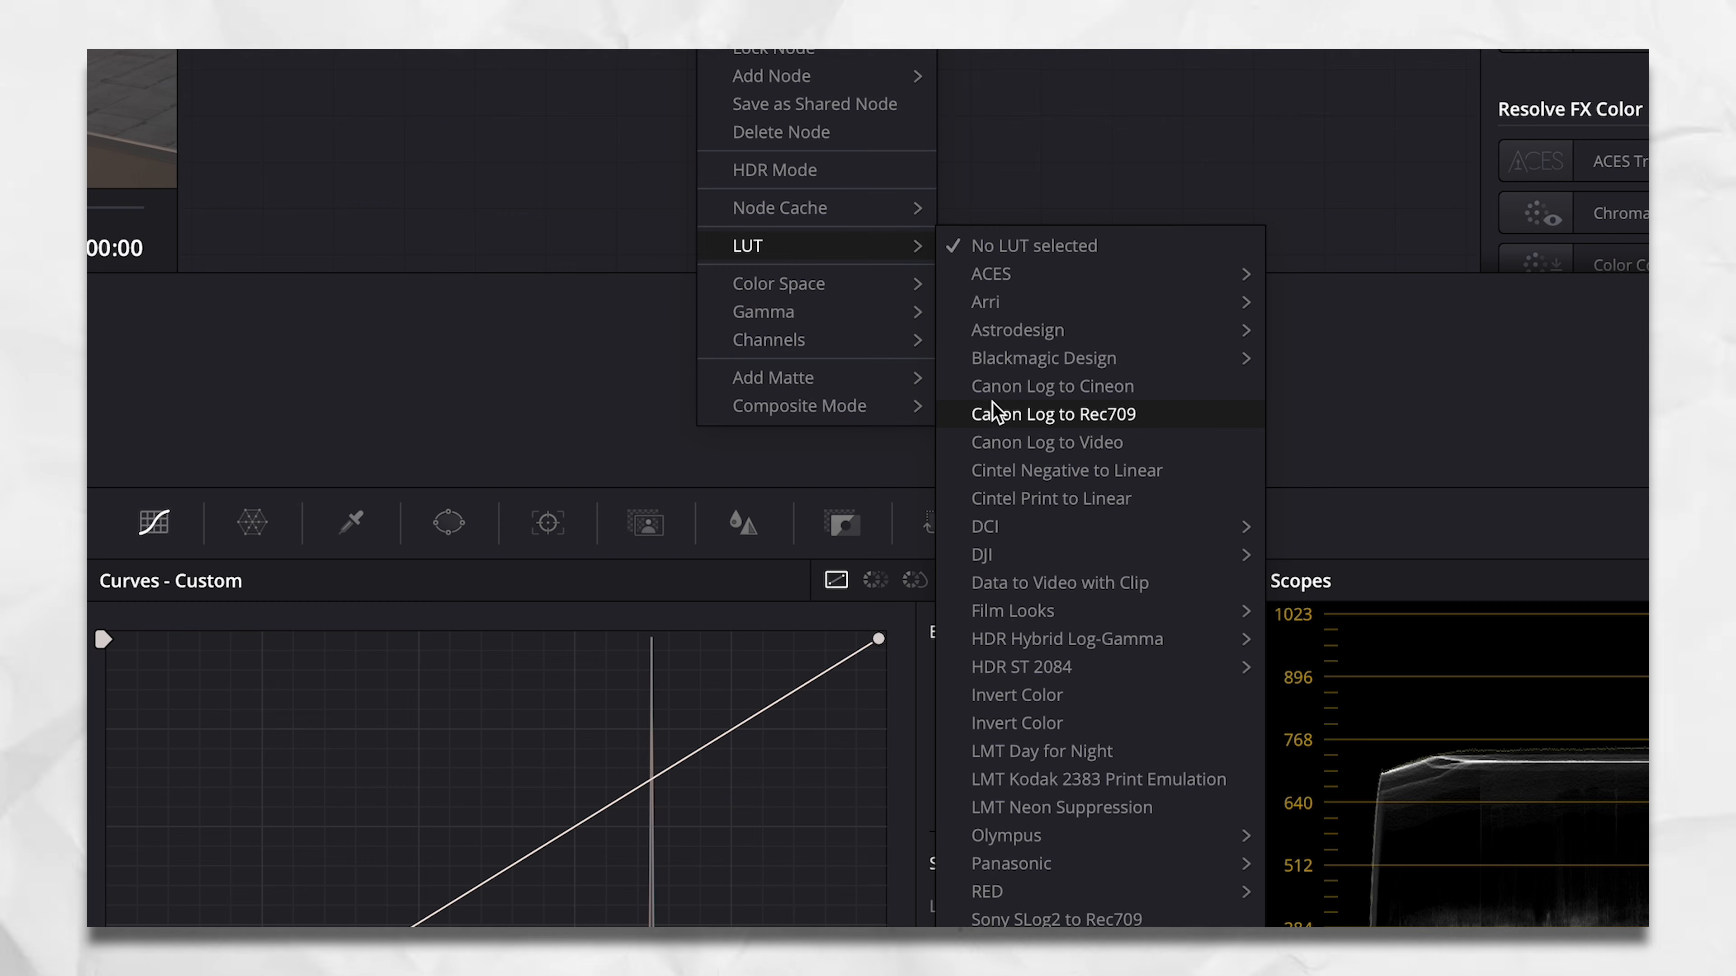
left_click(1112, 415)
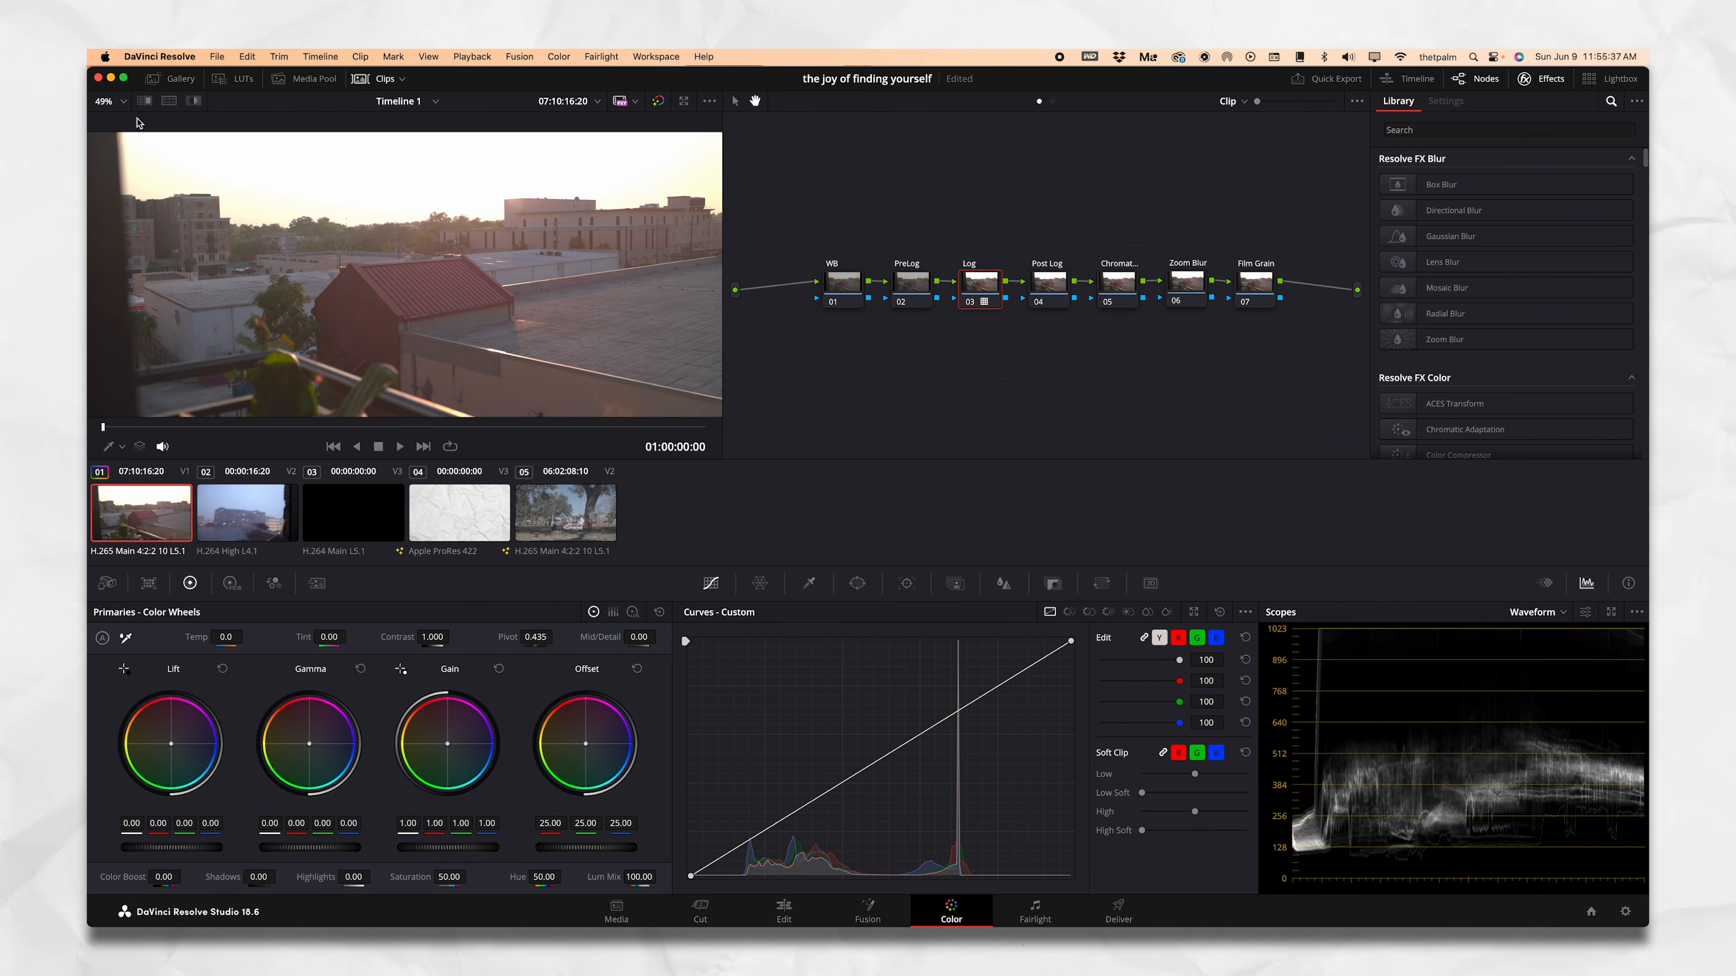
Fit the whole frame in the viewer and undo the LUT applied to the Log node
left_click(120, 101)
left_click(121, 123)
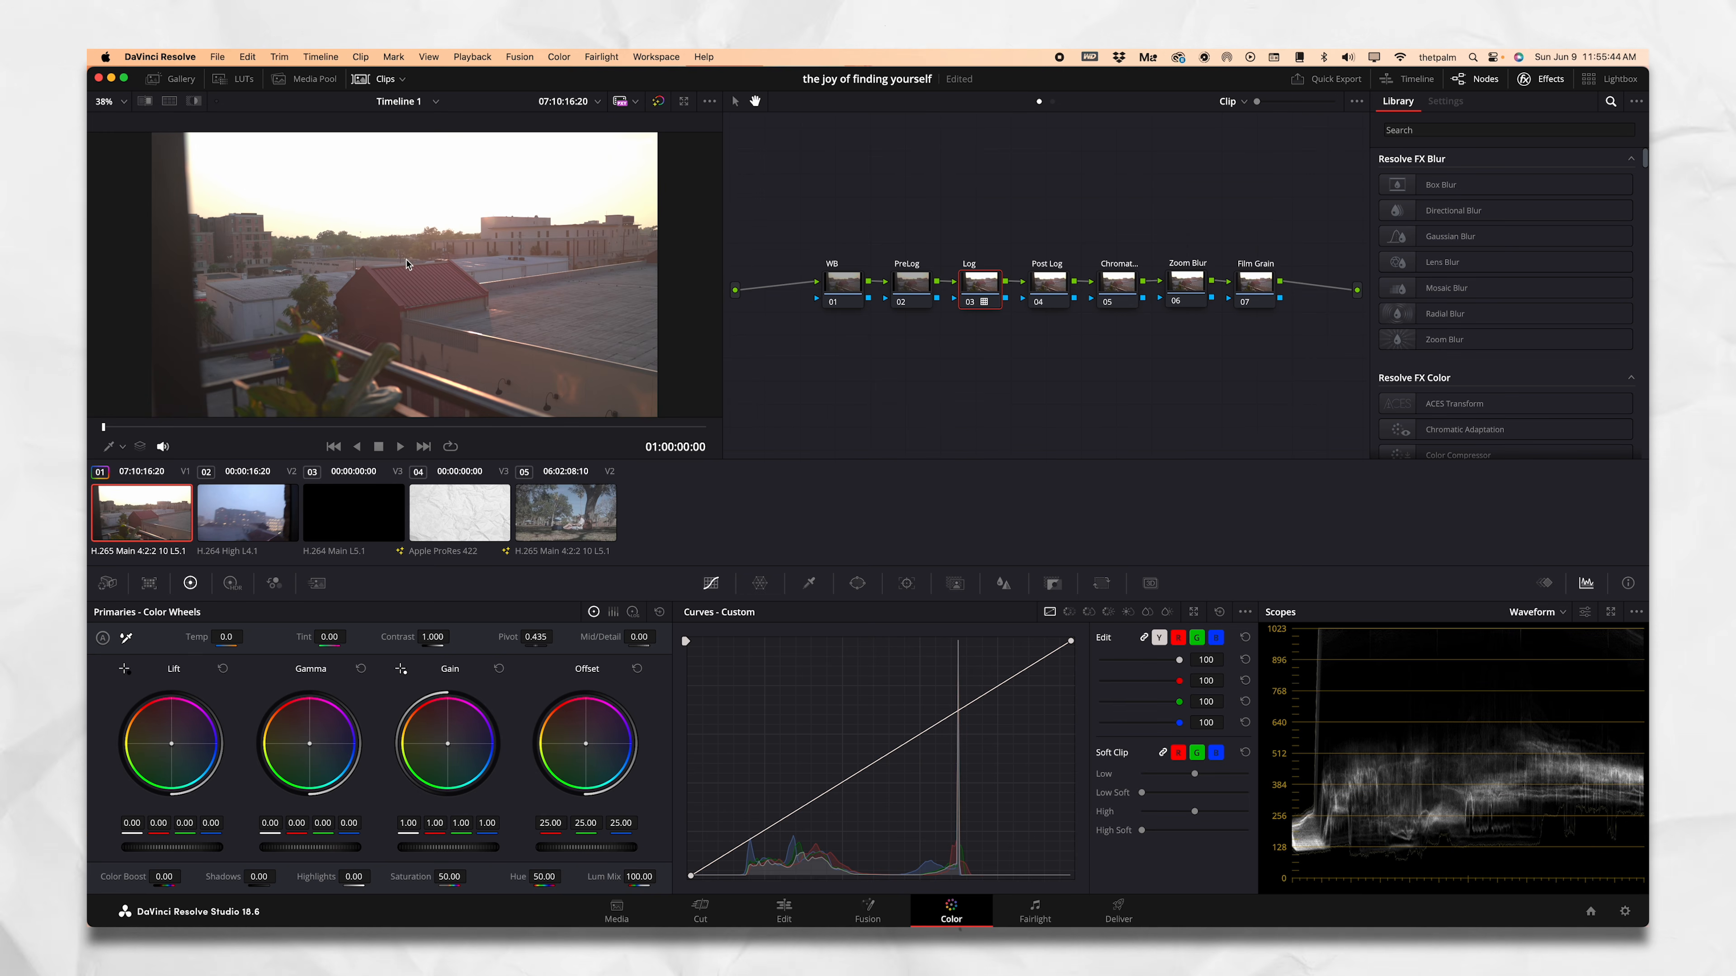
key("super+z")
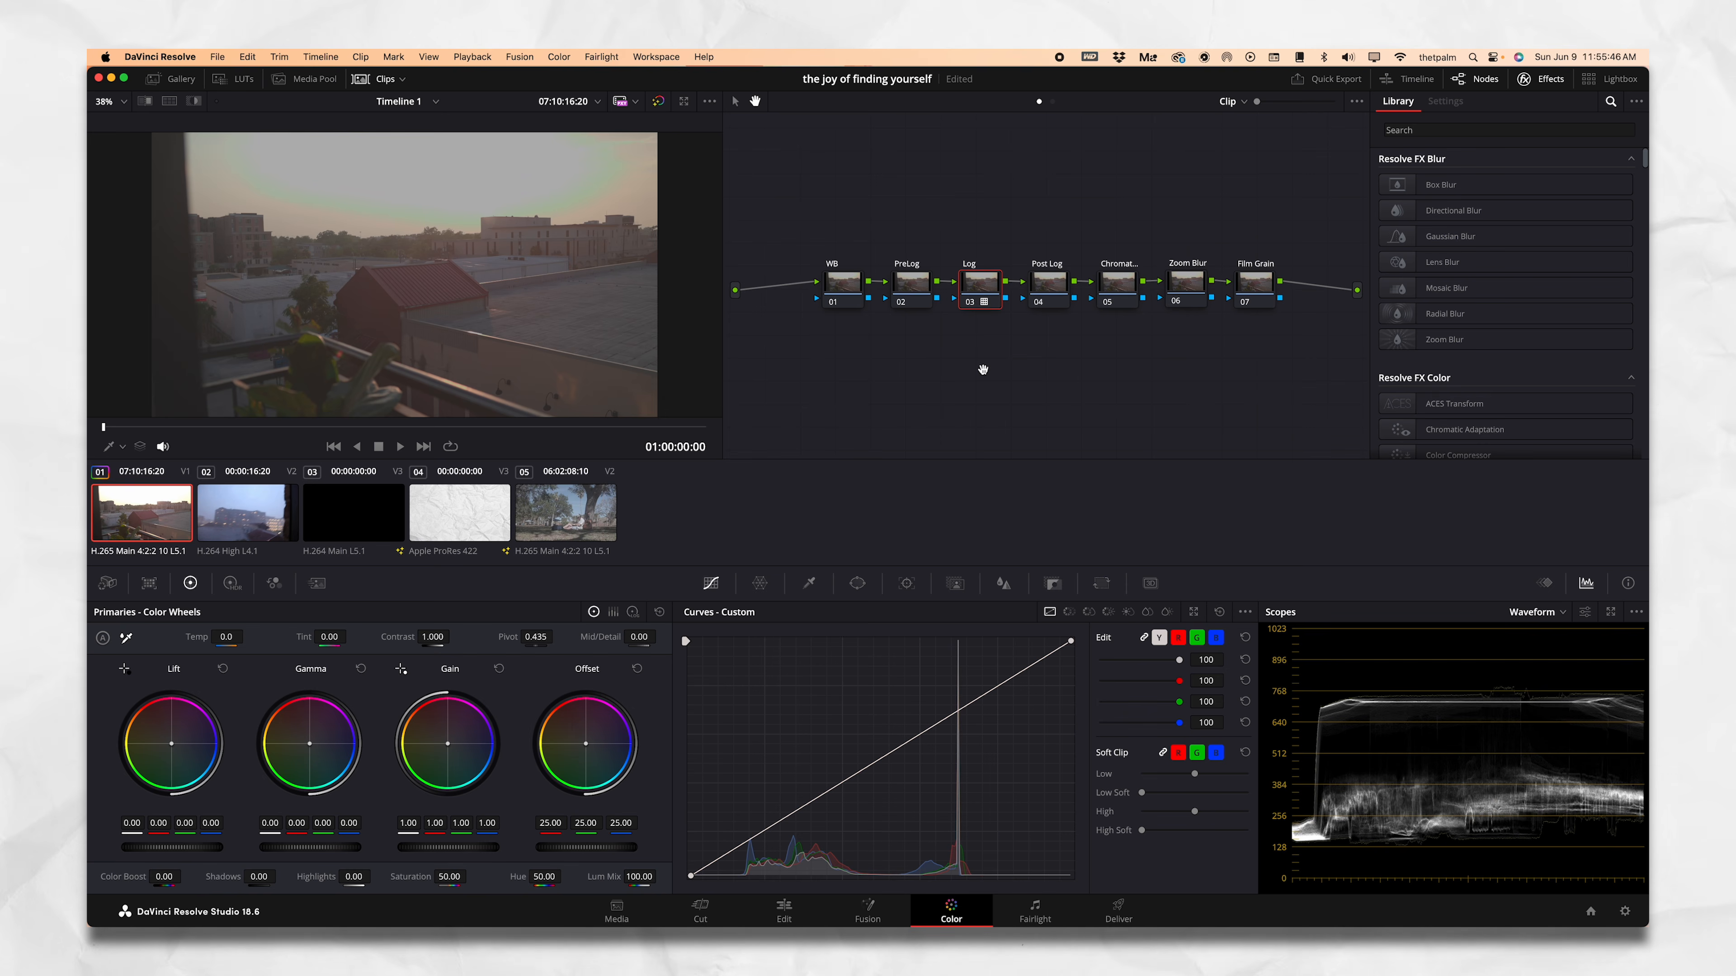
Find the Color Space Transform effect in the effects library and apply it to the Log node
scroll(1469, 287, "down", 5)
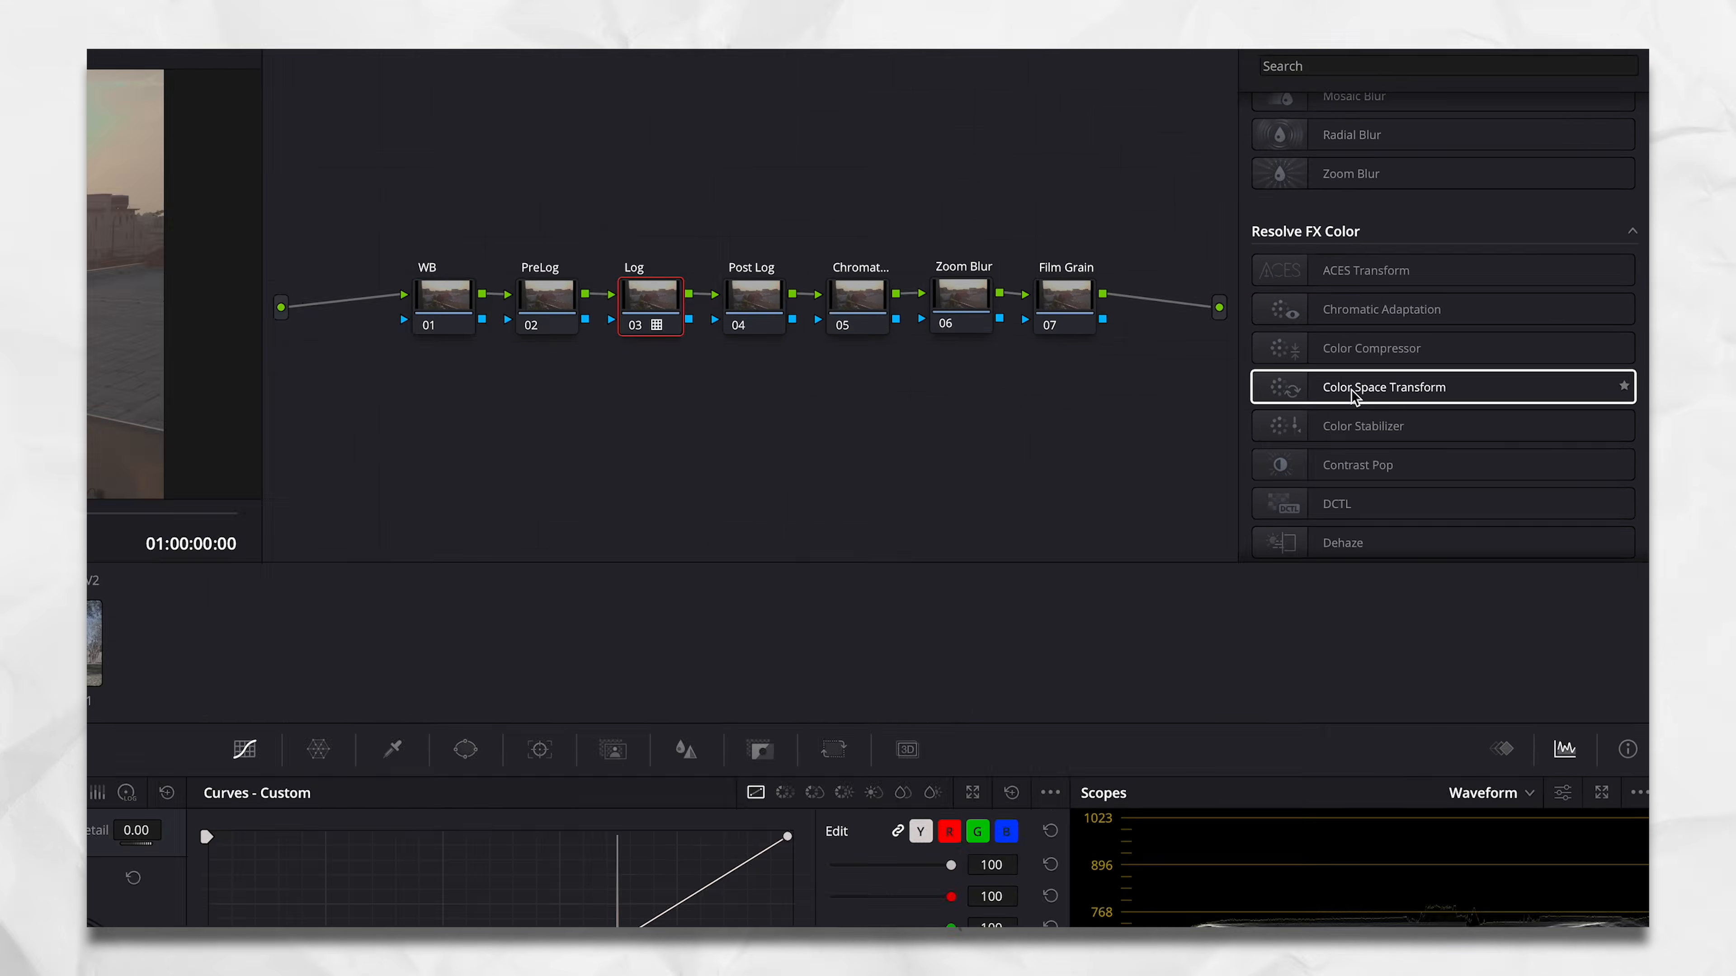
left_click(1334, 67)
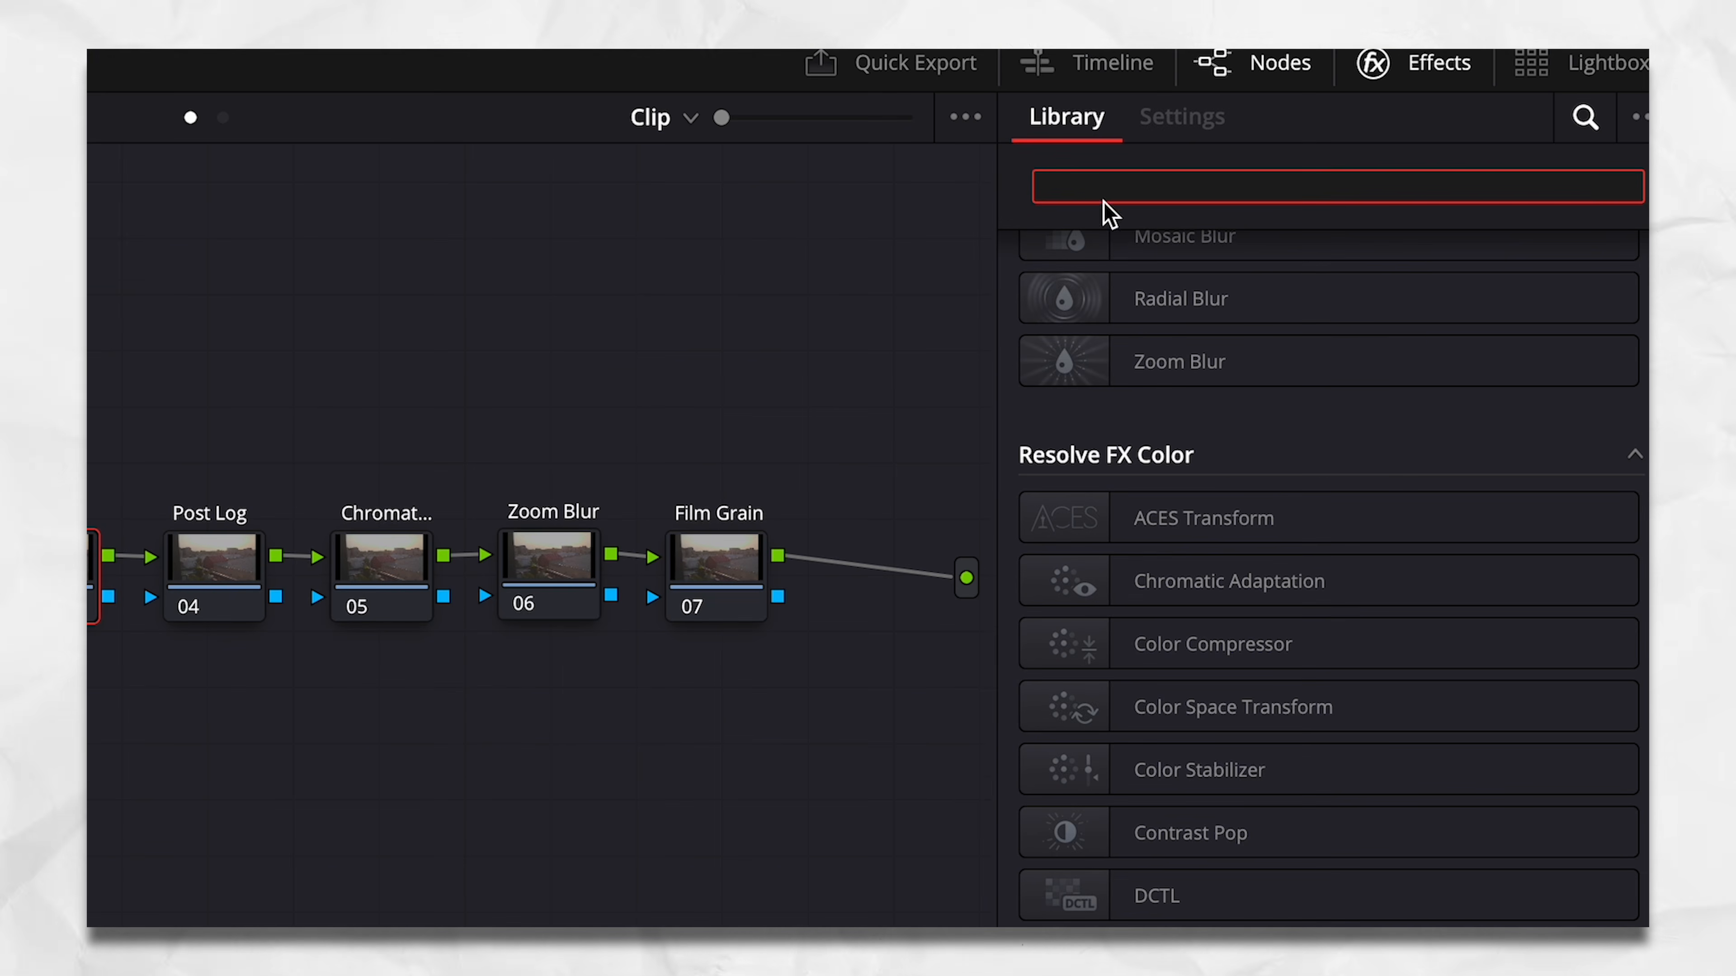
left_click_drag(1155, 489, 65, 342)
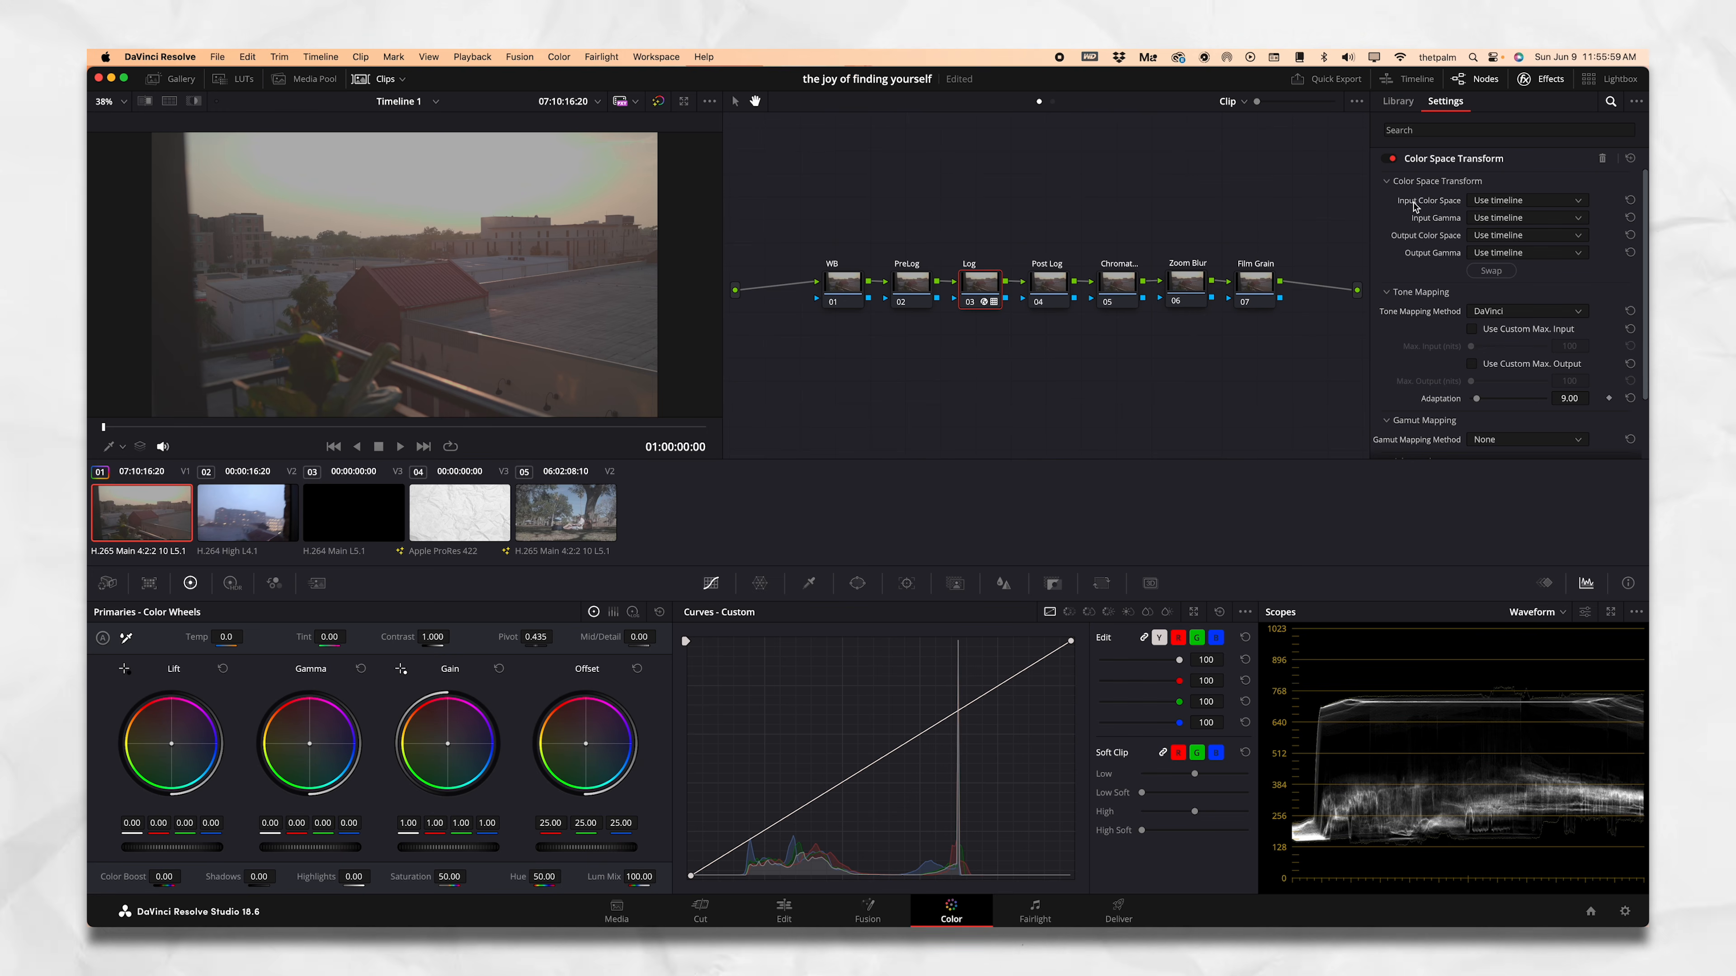
Set the Color Space Transform's input color space to Canon Cinema Gamut
left_click(1514, 200)
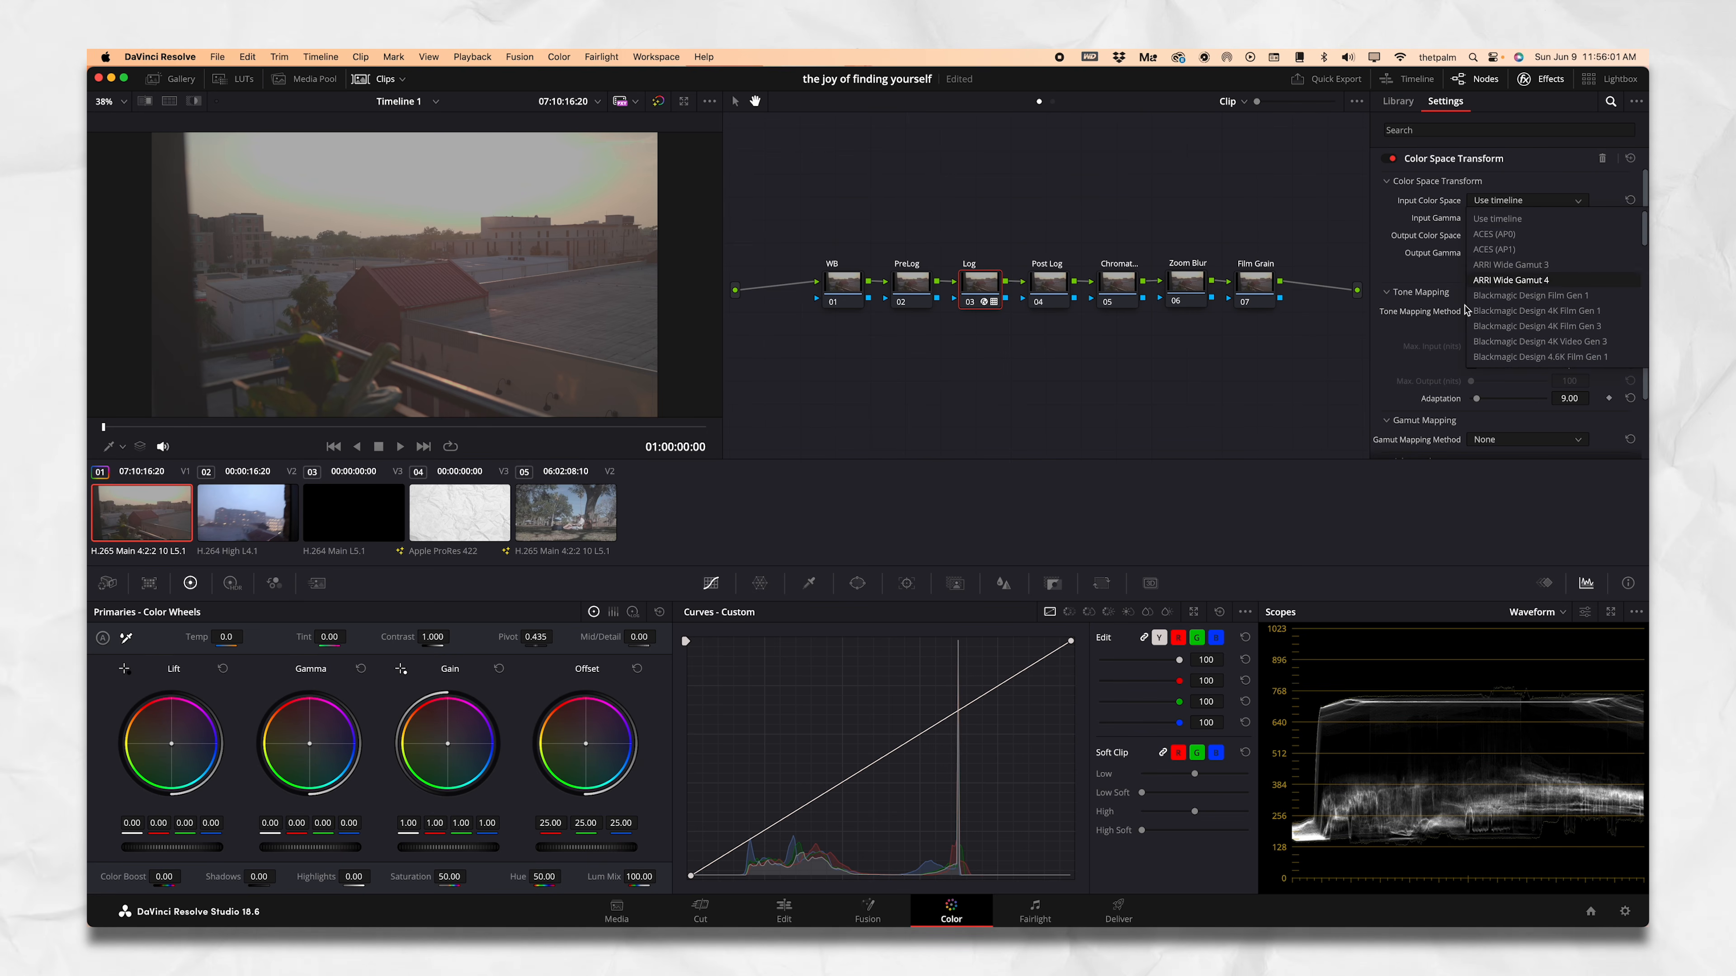
scroll(1501, 344, "down", 4)
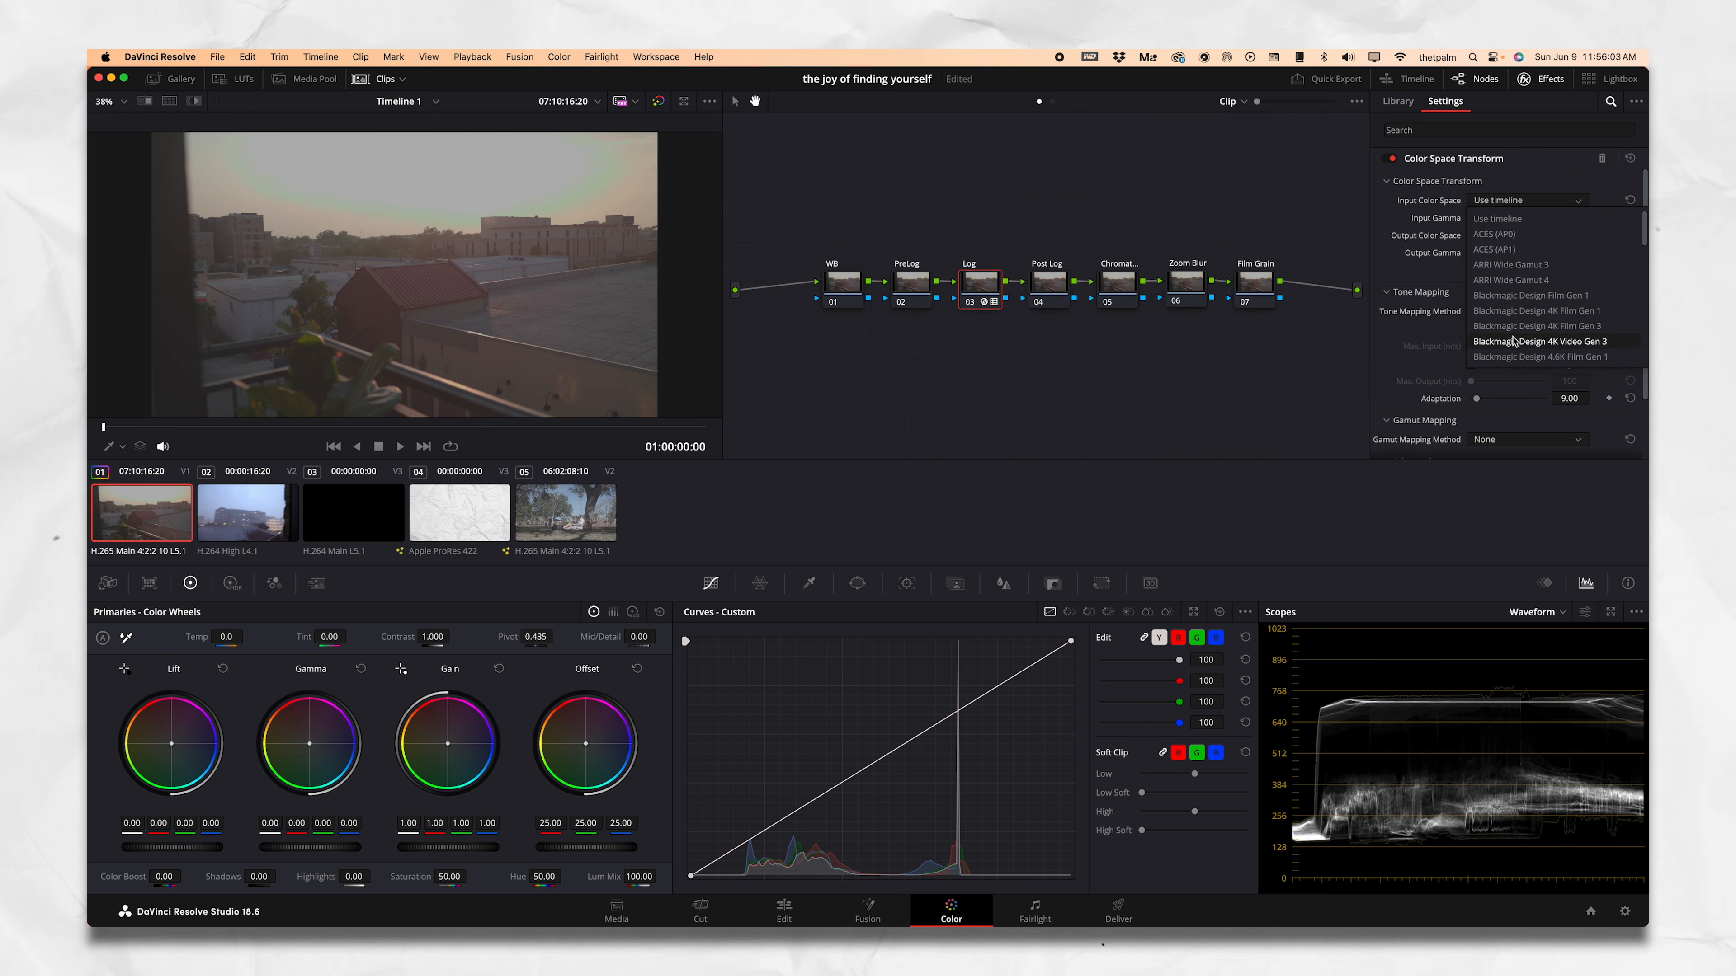
left_click(1495, 282)
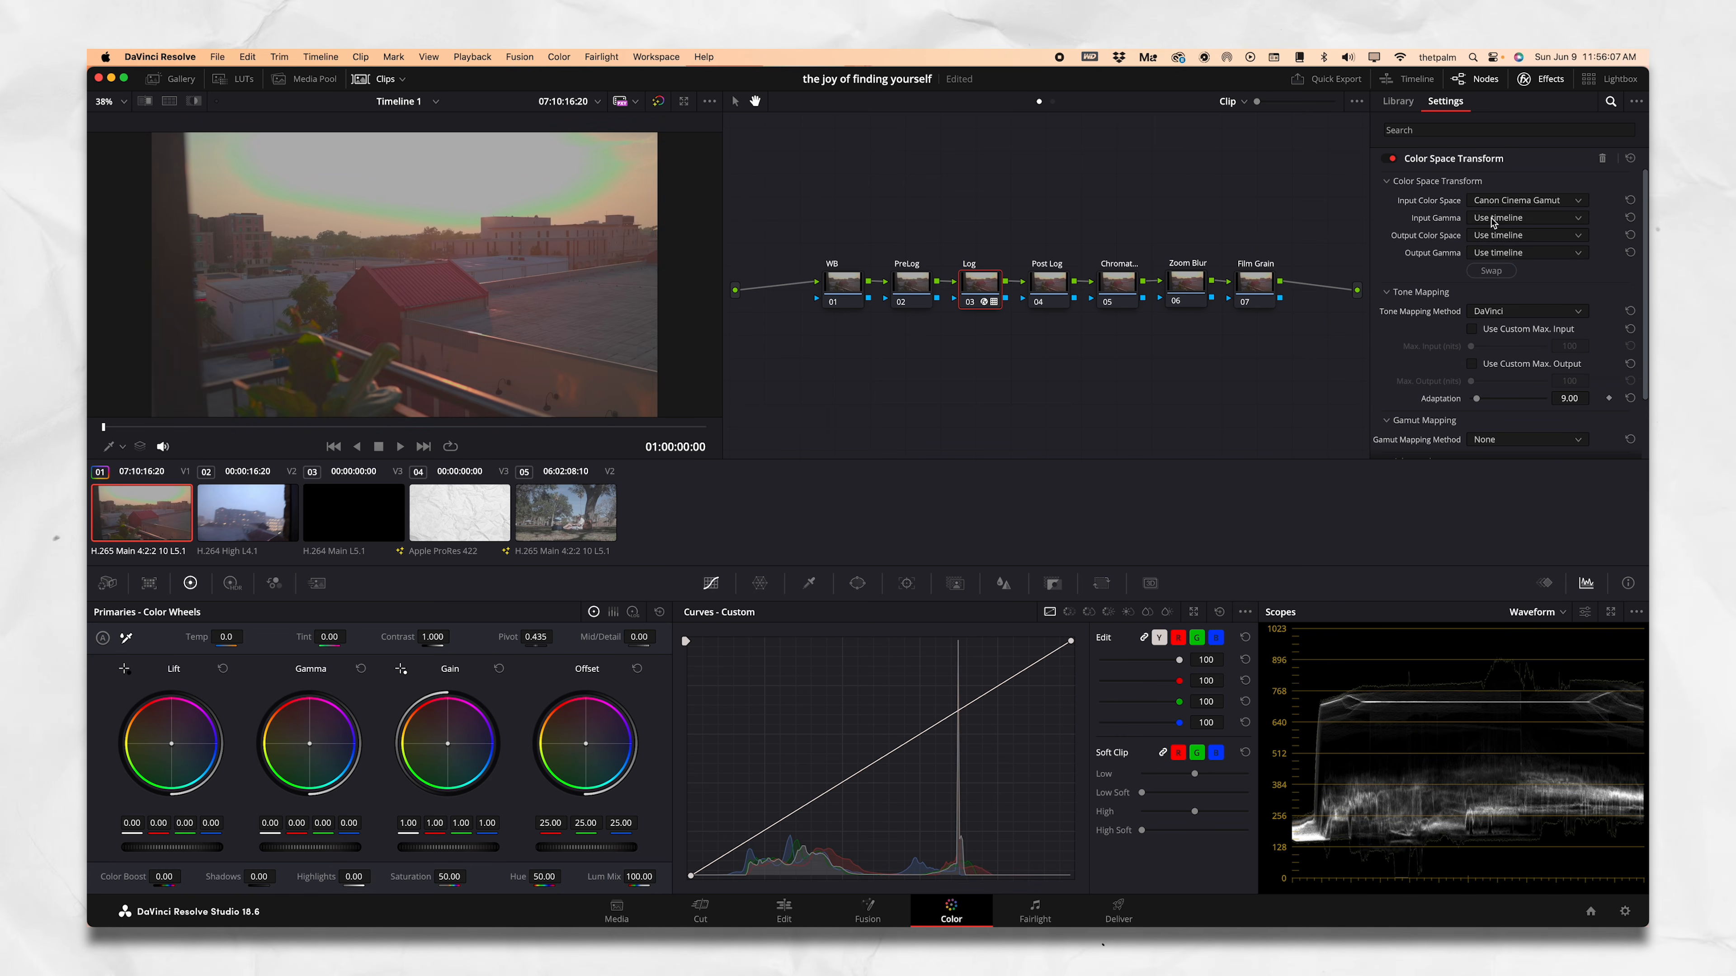
Set the Color Space Transform's input gamma to Canon Log 3 and its output color space to Rec.2020
left_click(1523, 217)
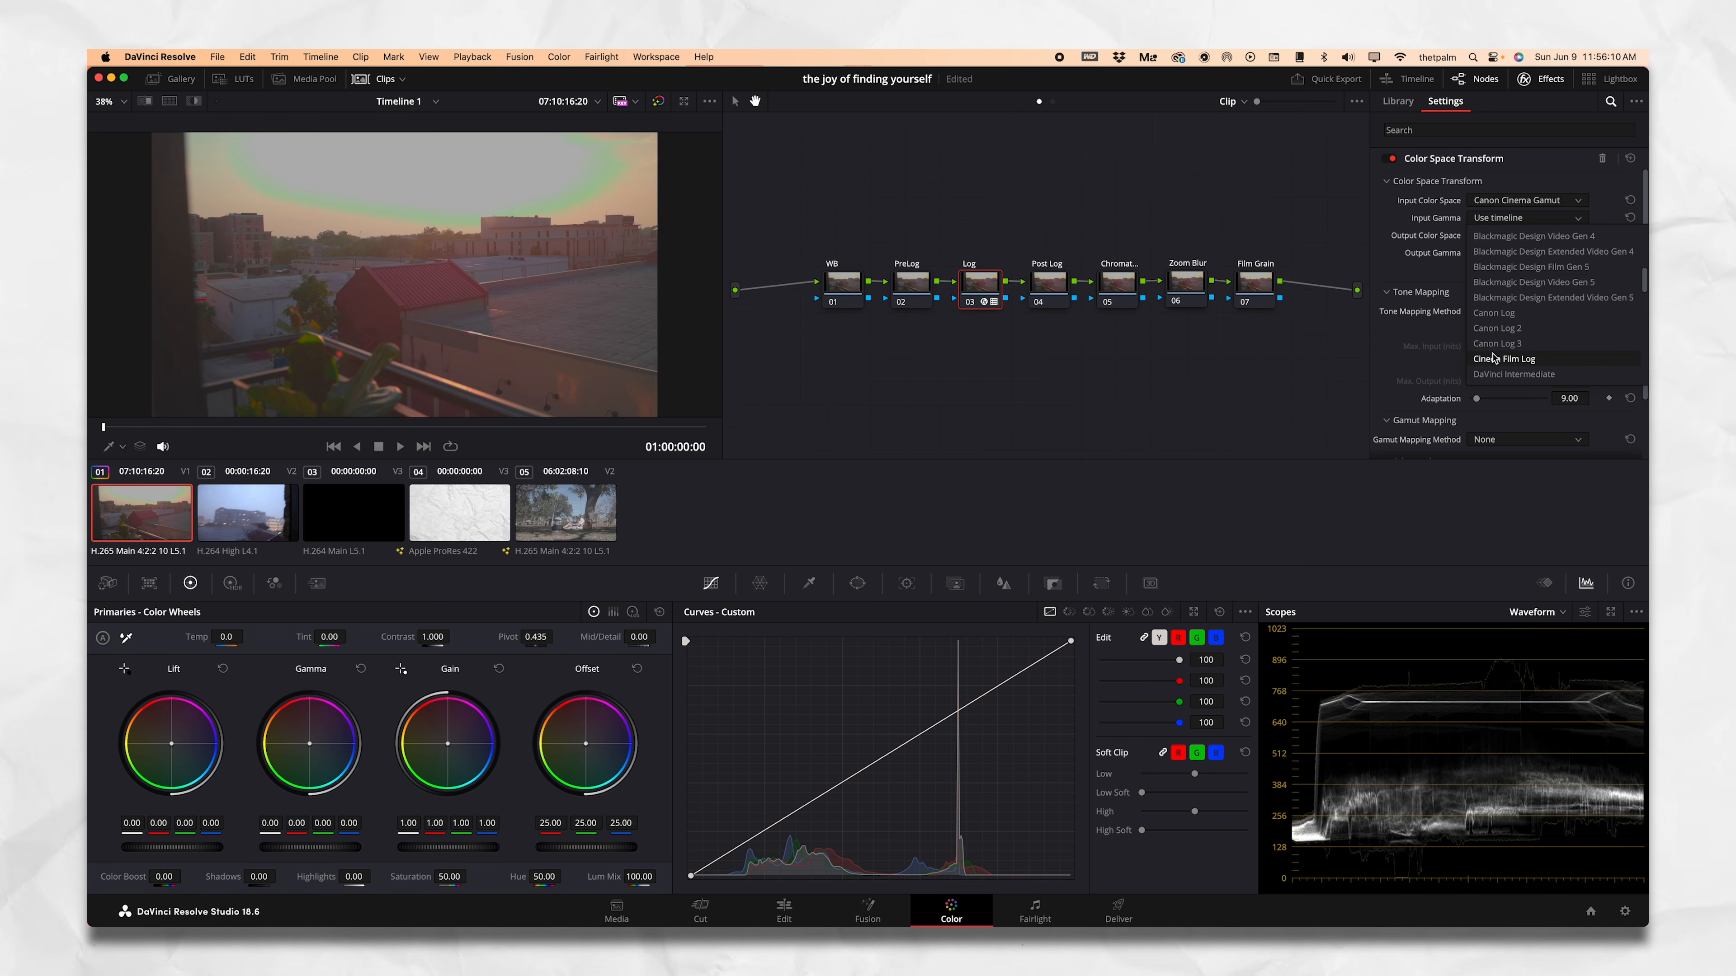
left_click(1518, 344)
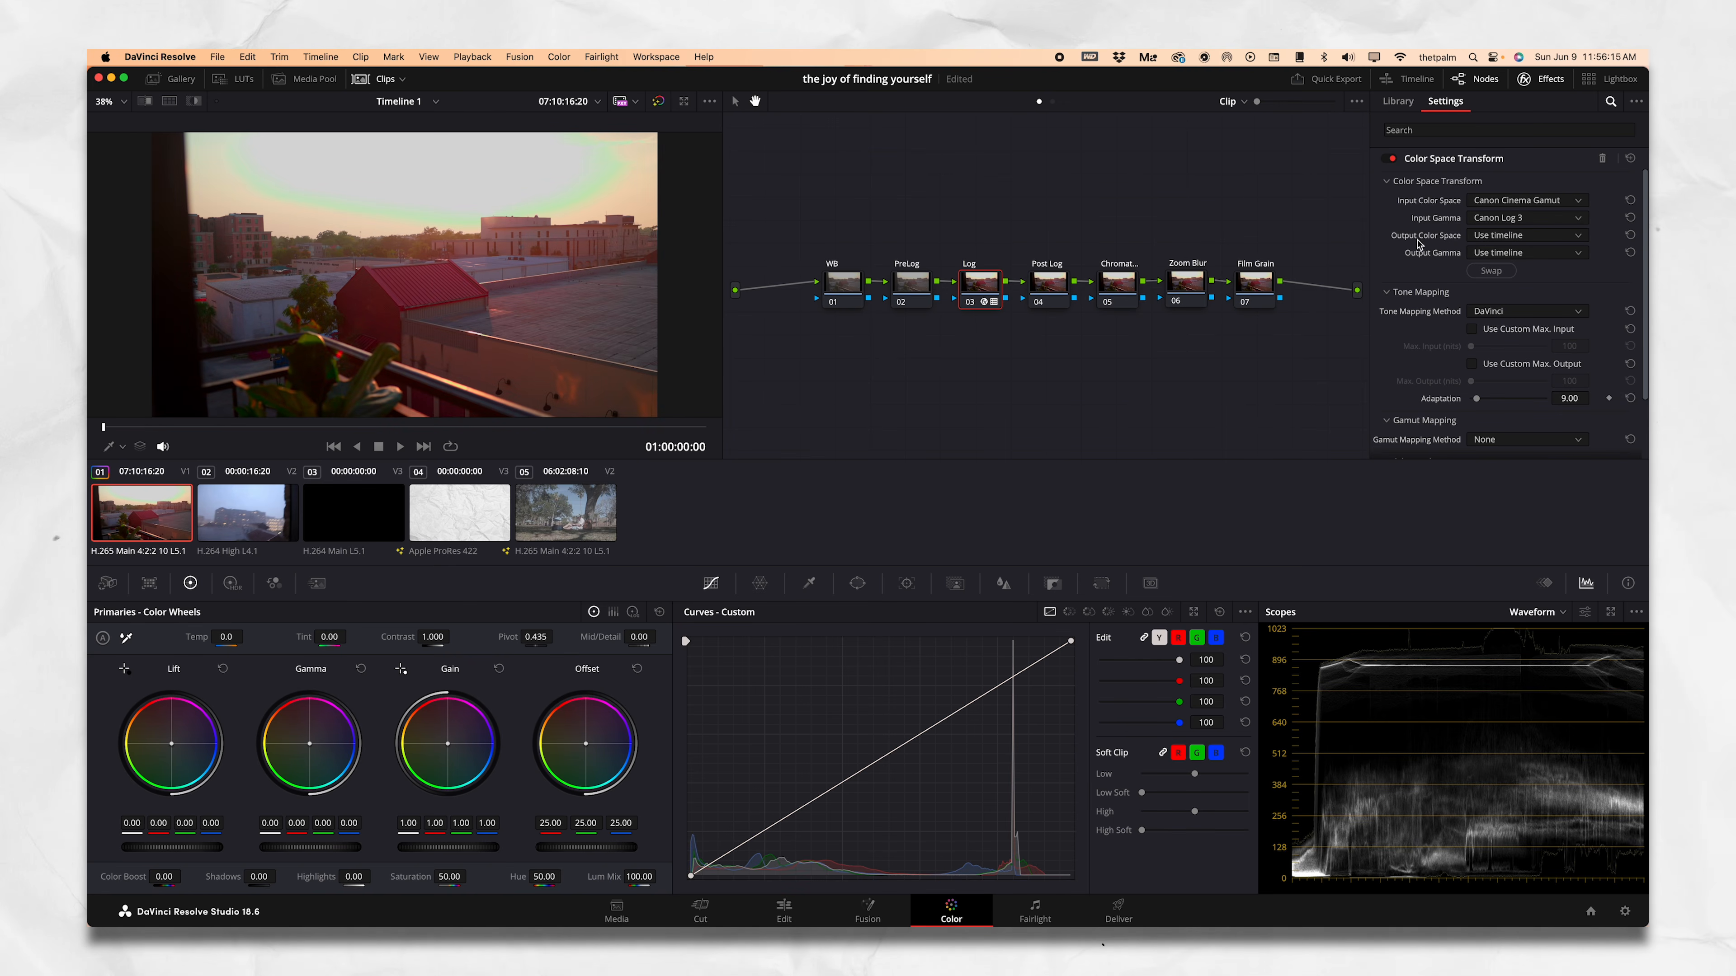
left_click(1490, 236)
scroll(1510, 328, "down", 10)
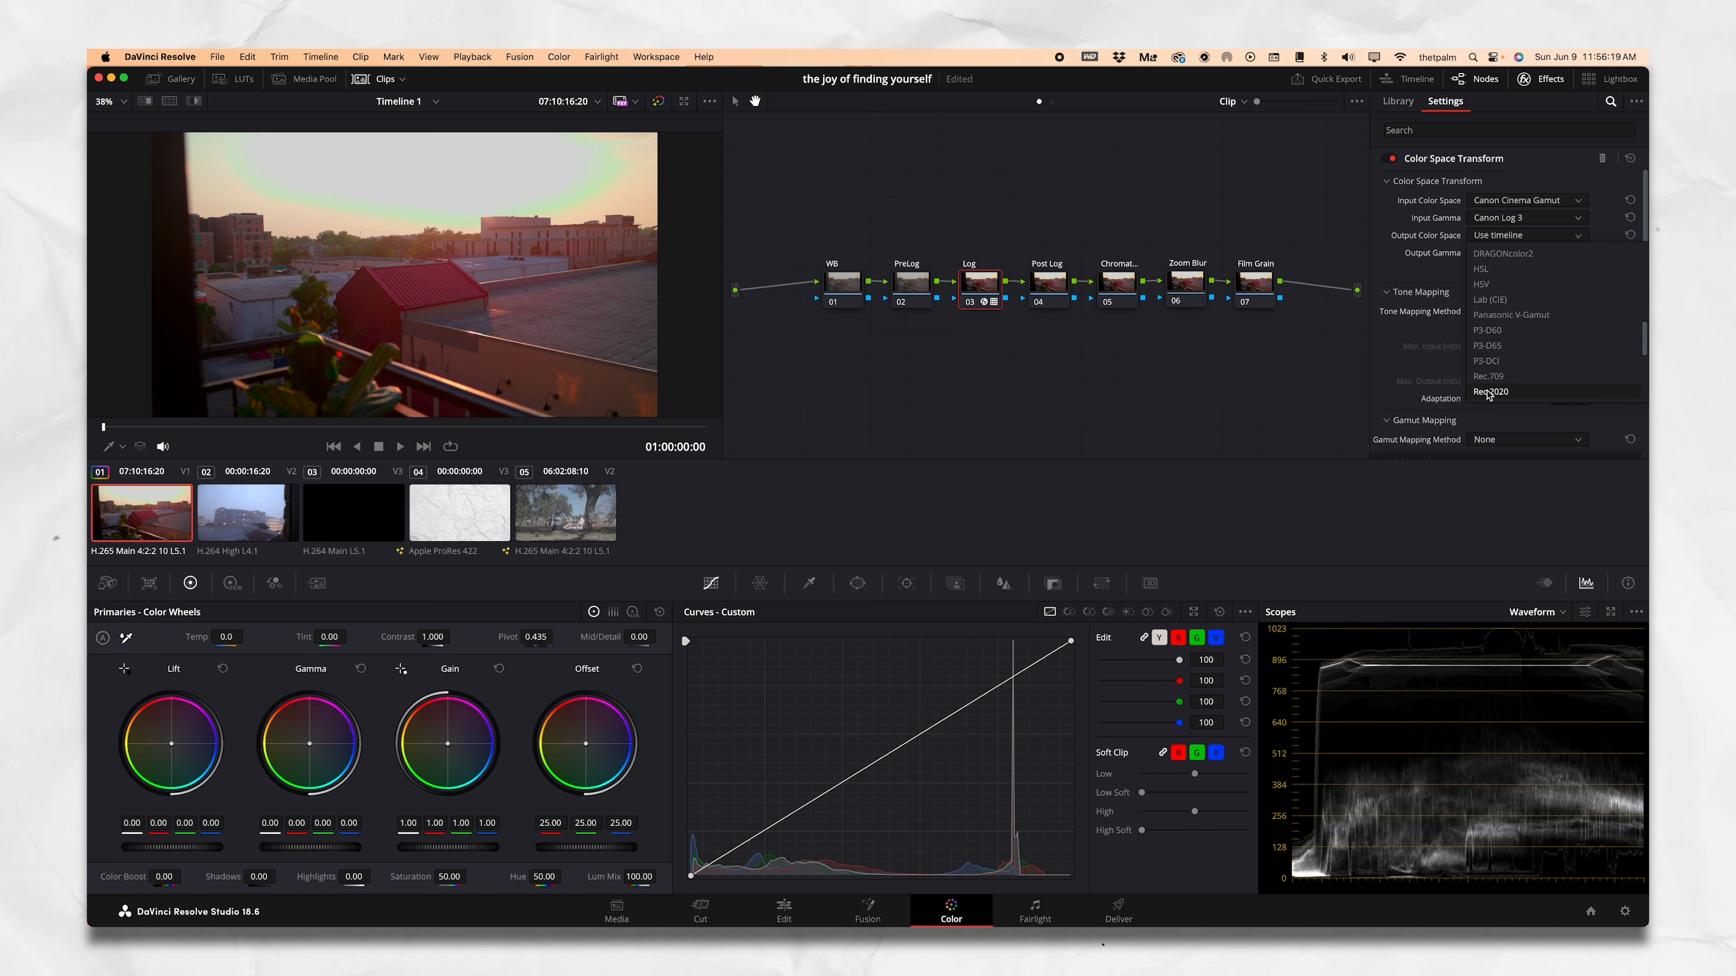
scroll(1496, 396, "down", 3)
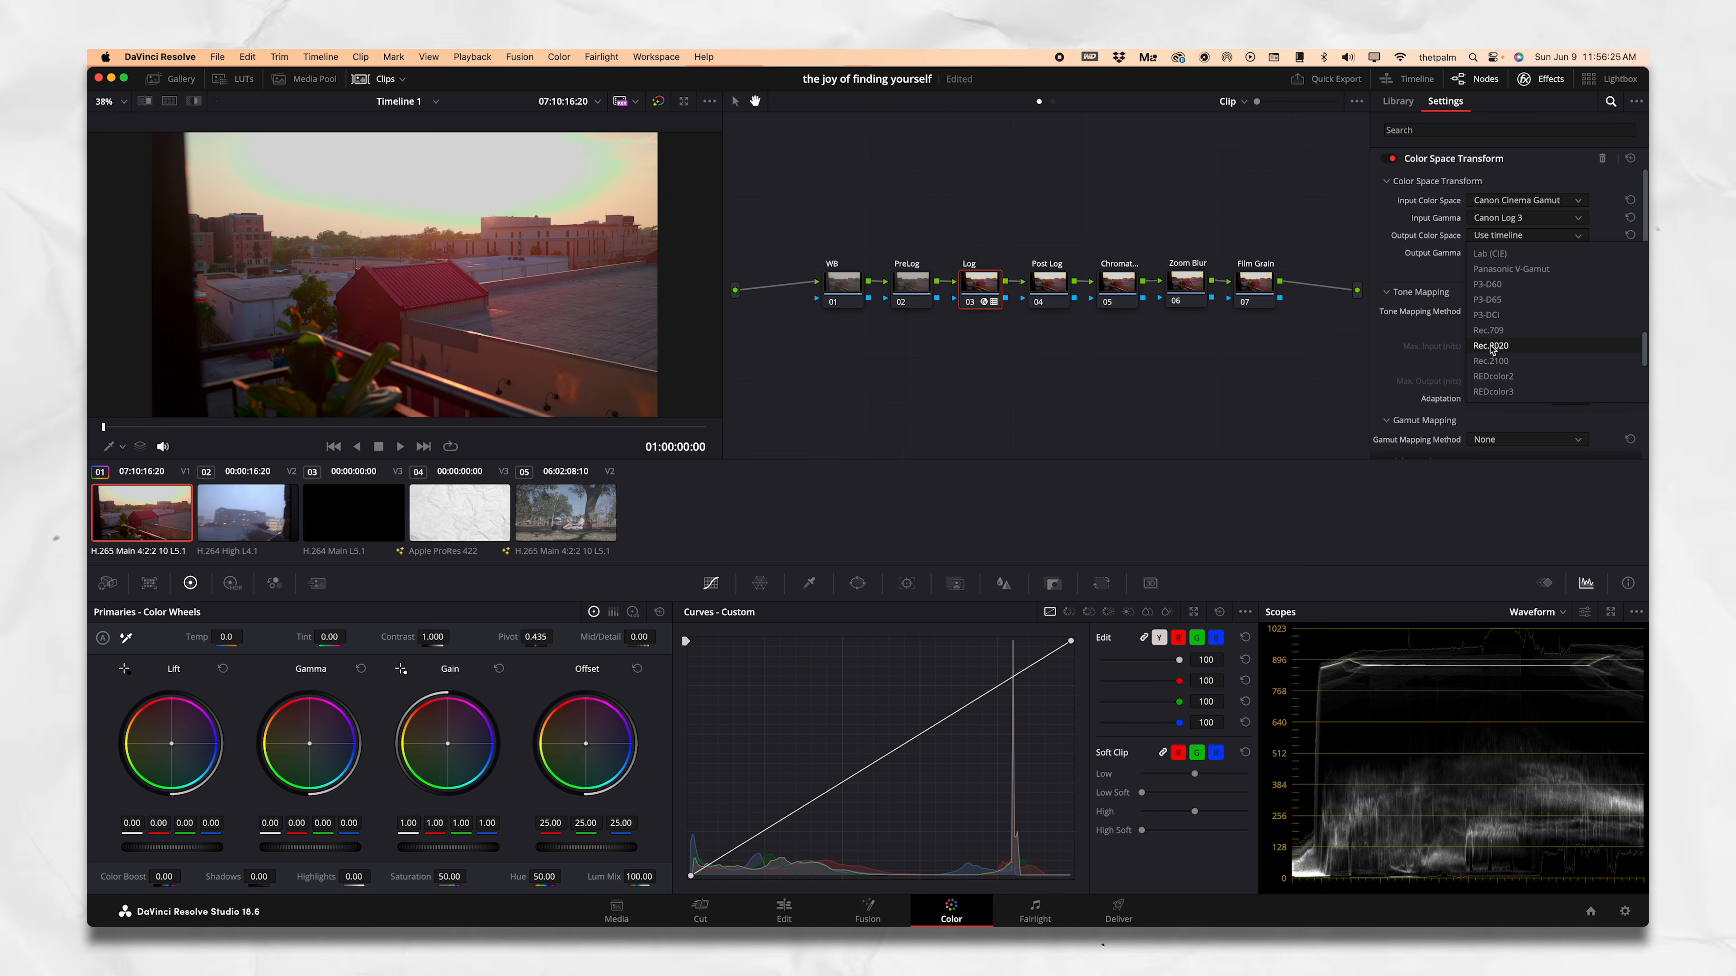
left_click(1492, 346)
Set the Color Space Transform's output gamma to Rec.709
left_click(1507, 254)
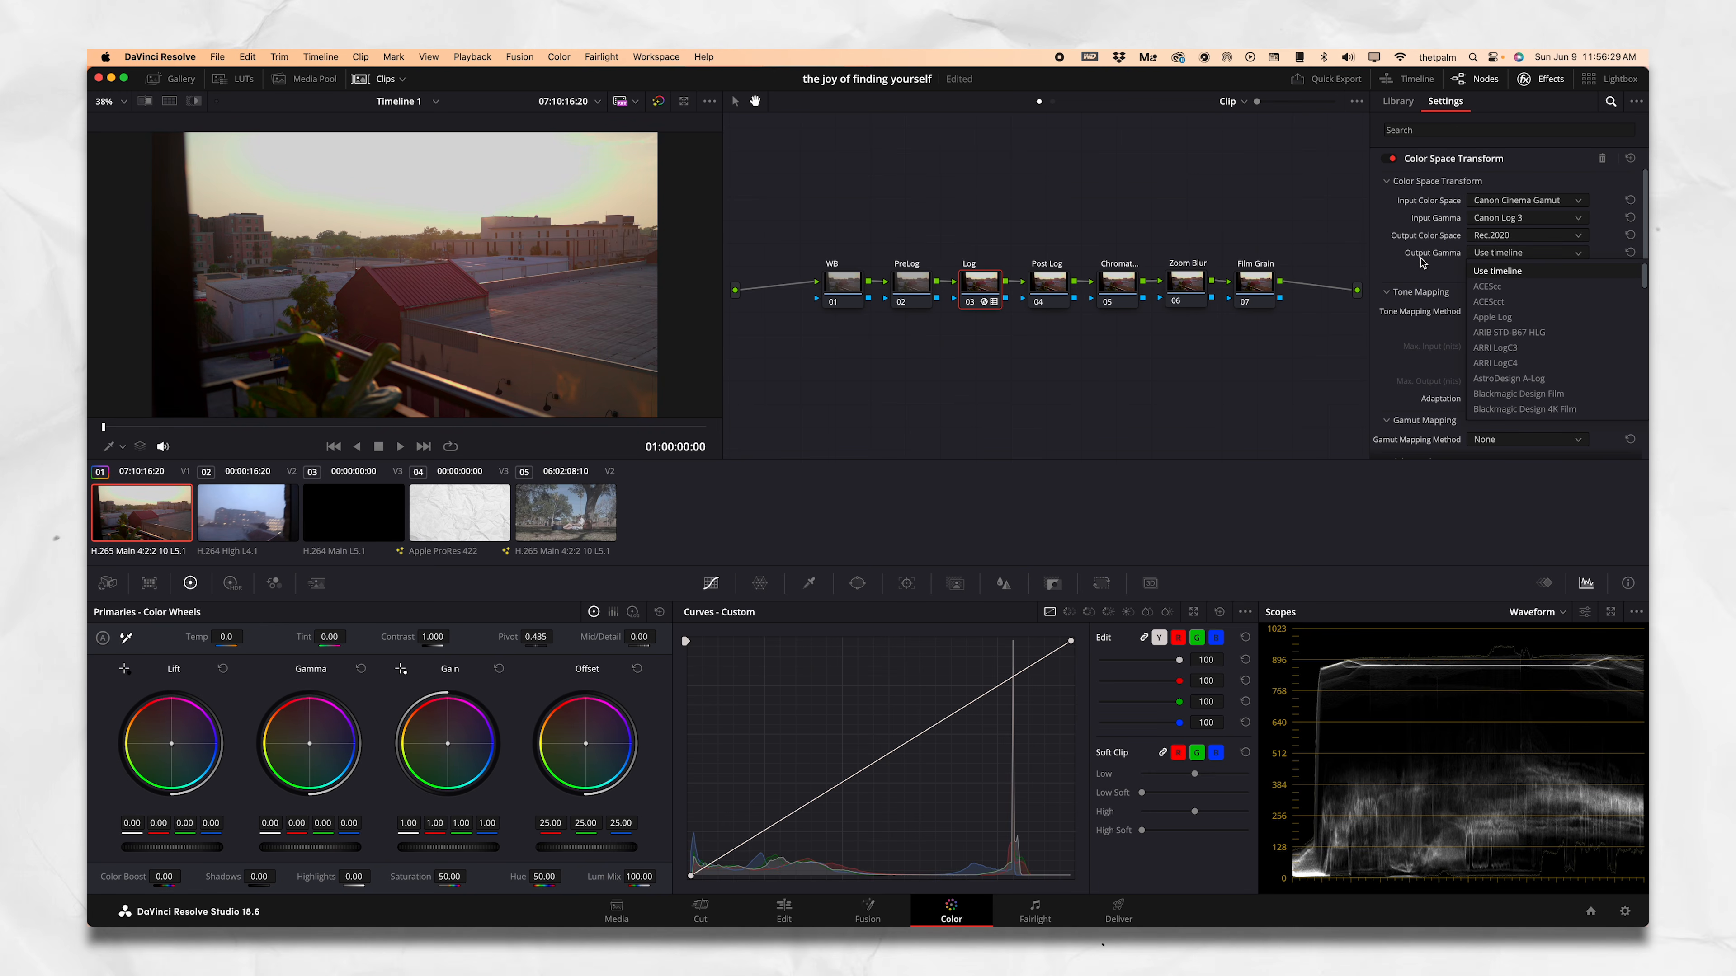
scroll(1529, 341, "down", 10)
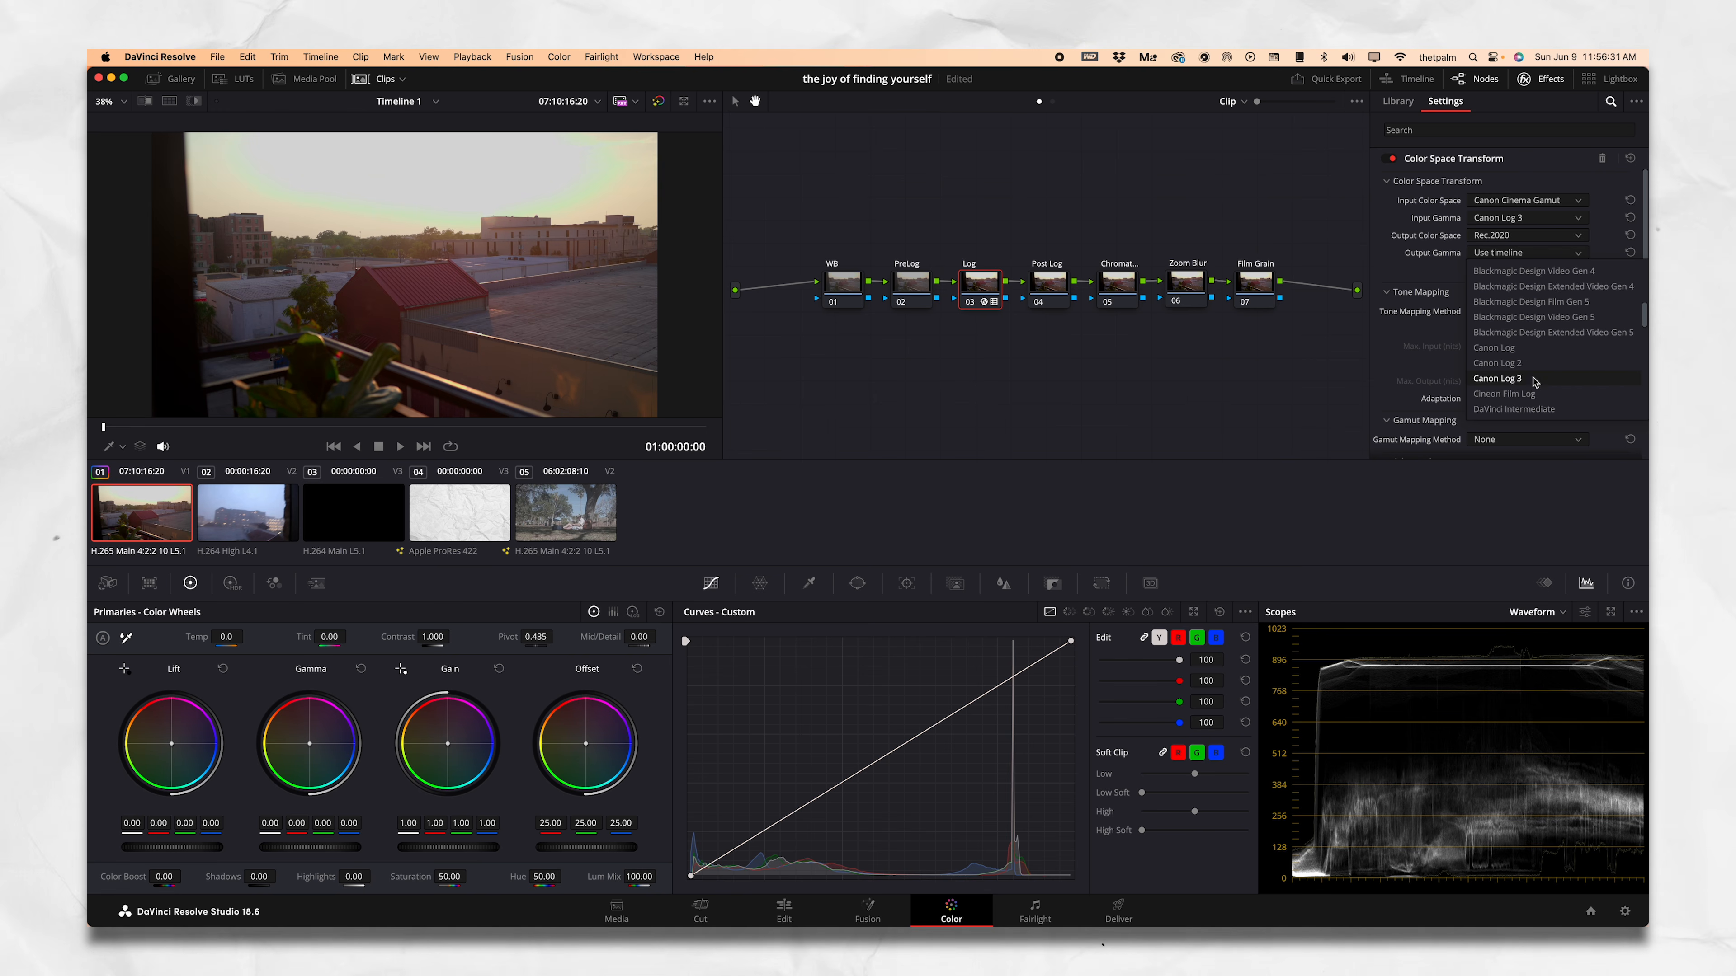
left_click(1507, 372)
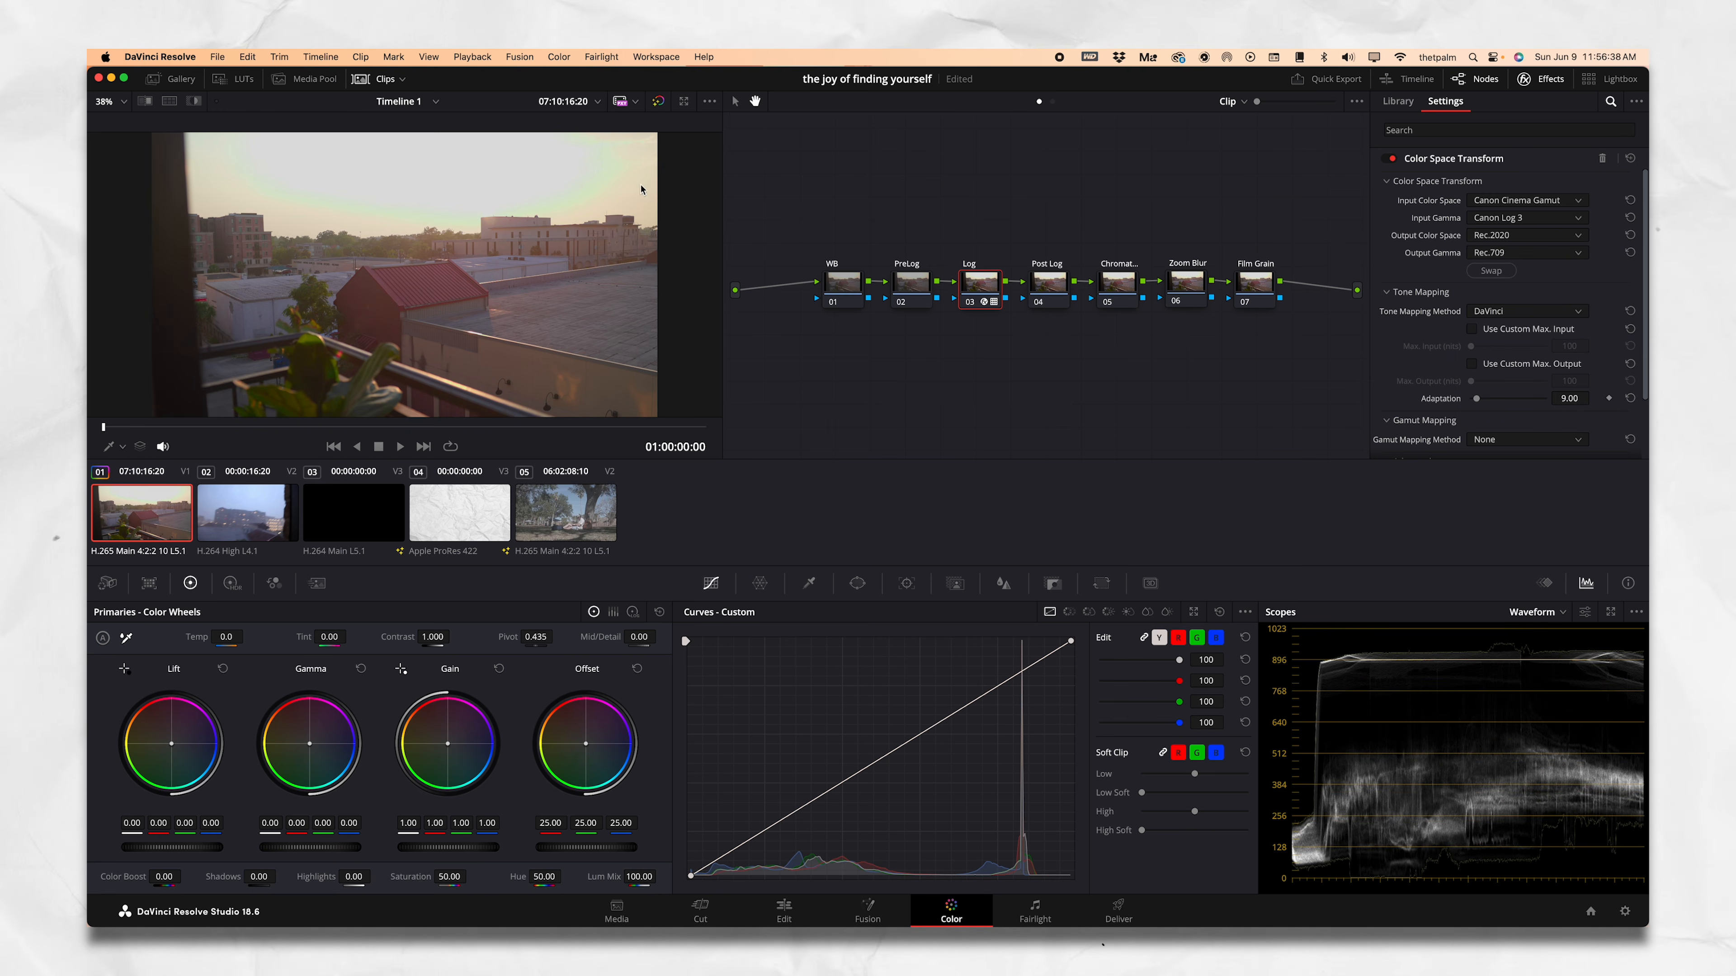
Compare the image with and without the grade by bypassing and re-enabling it
left_click(659, 102)
left_click(658, 103)
left_click(658, 102)
left_click(658, 103)
White-balance the clip on the WB node by sampling a neutral spot on the rooftop with the white balance picker
left_click(824, 305)
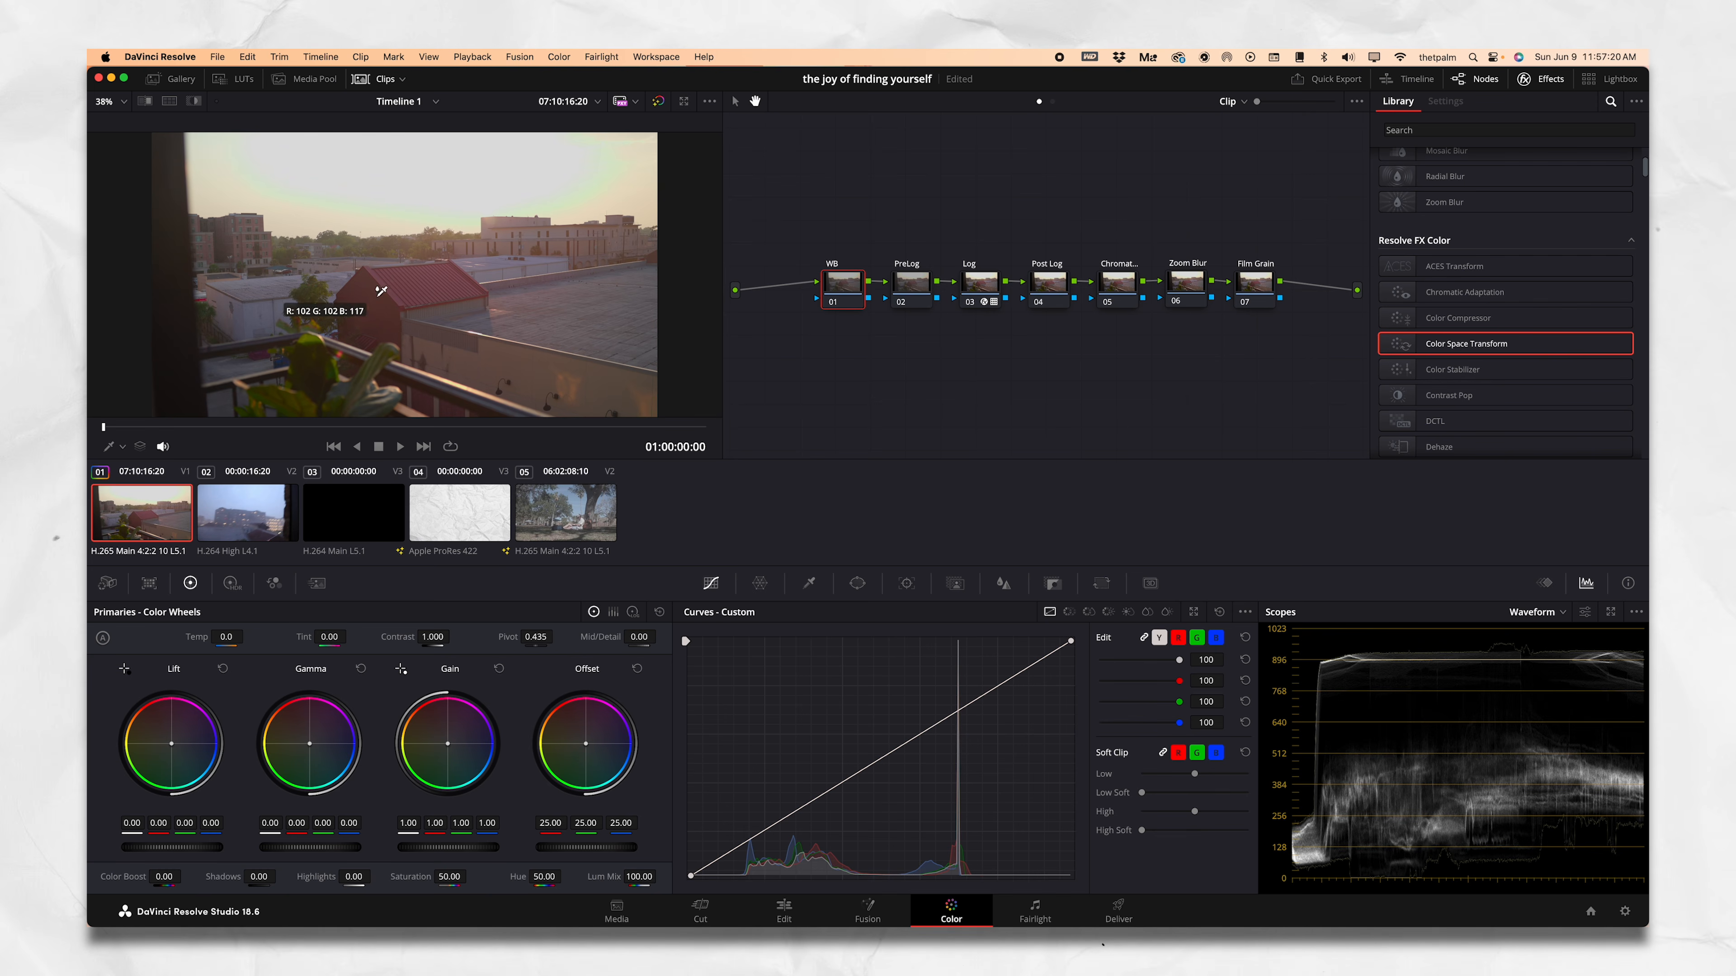
left_click(486, 274)
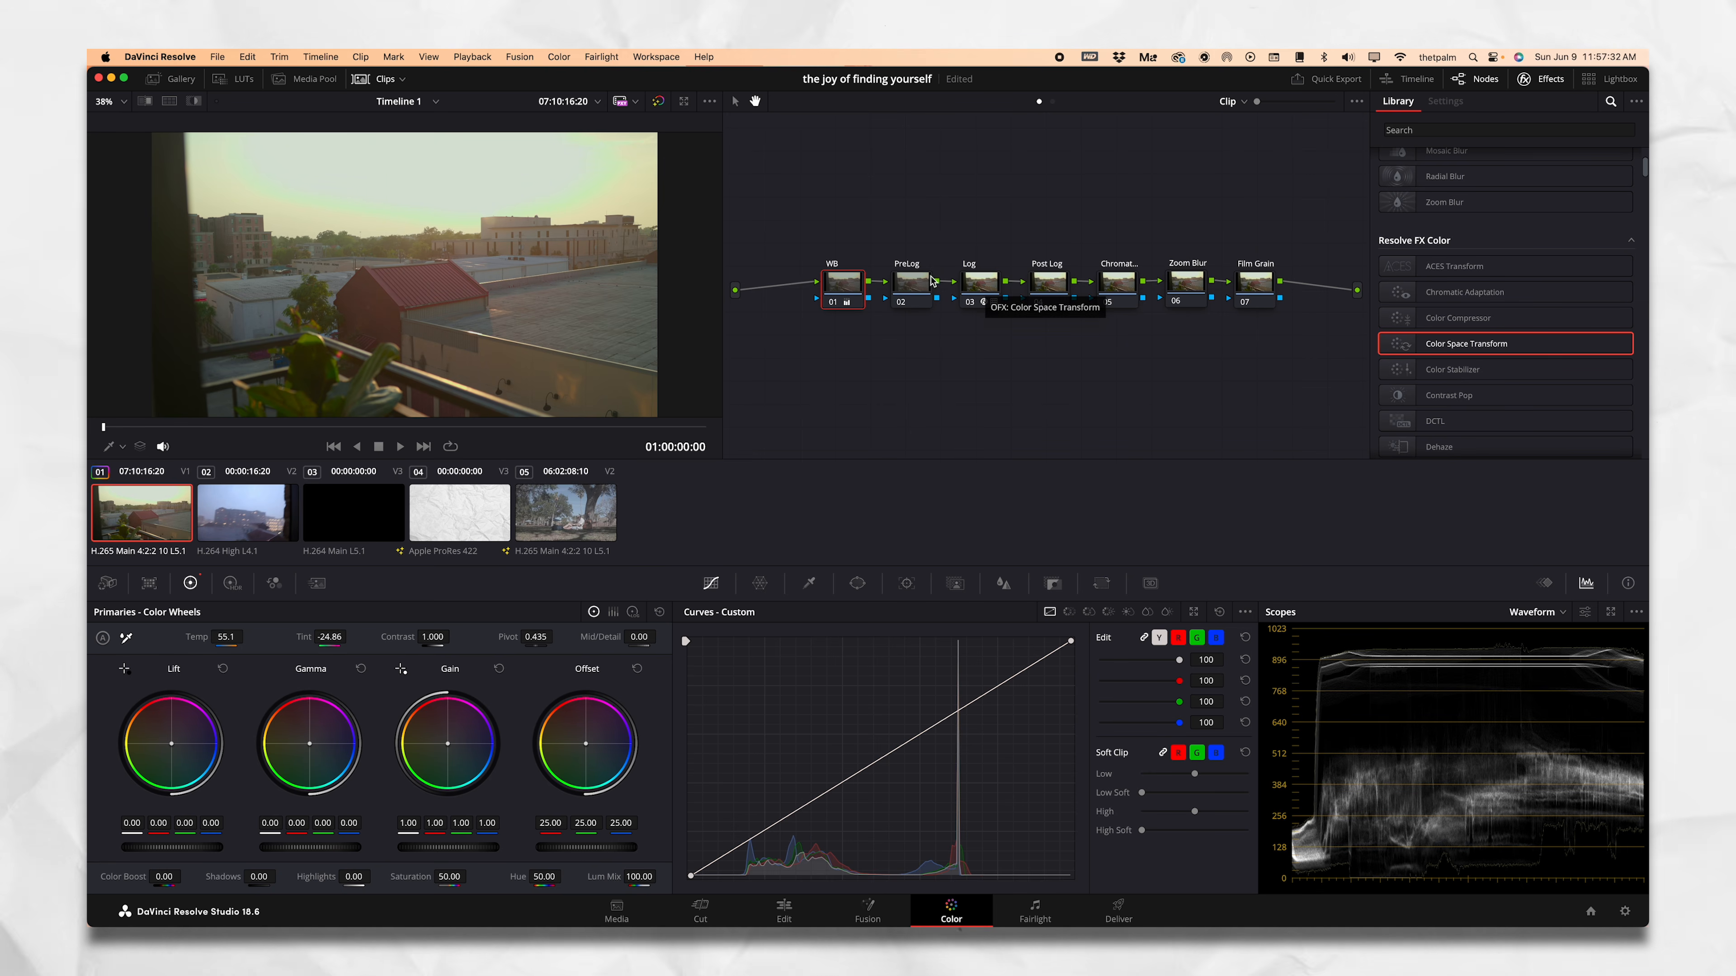
Add shadow, midtone and highlight control points to the custom curve of the PreLog node
left_click(913, 287)
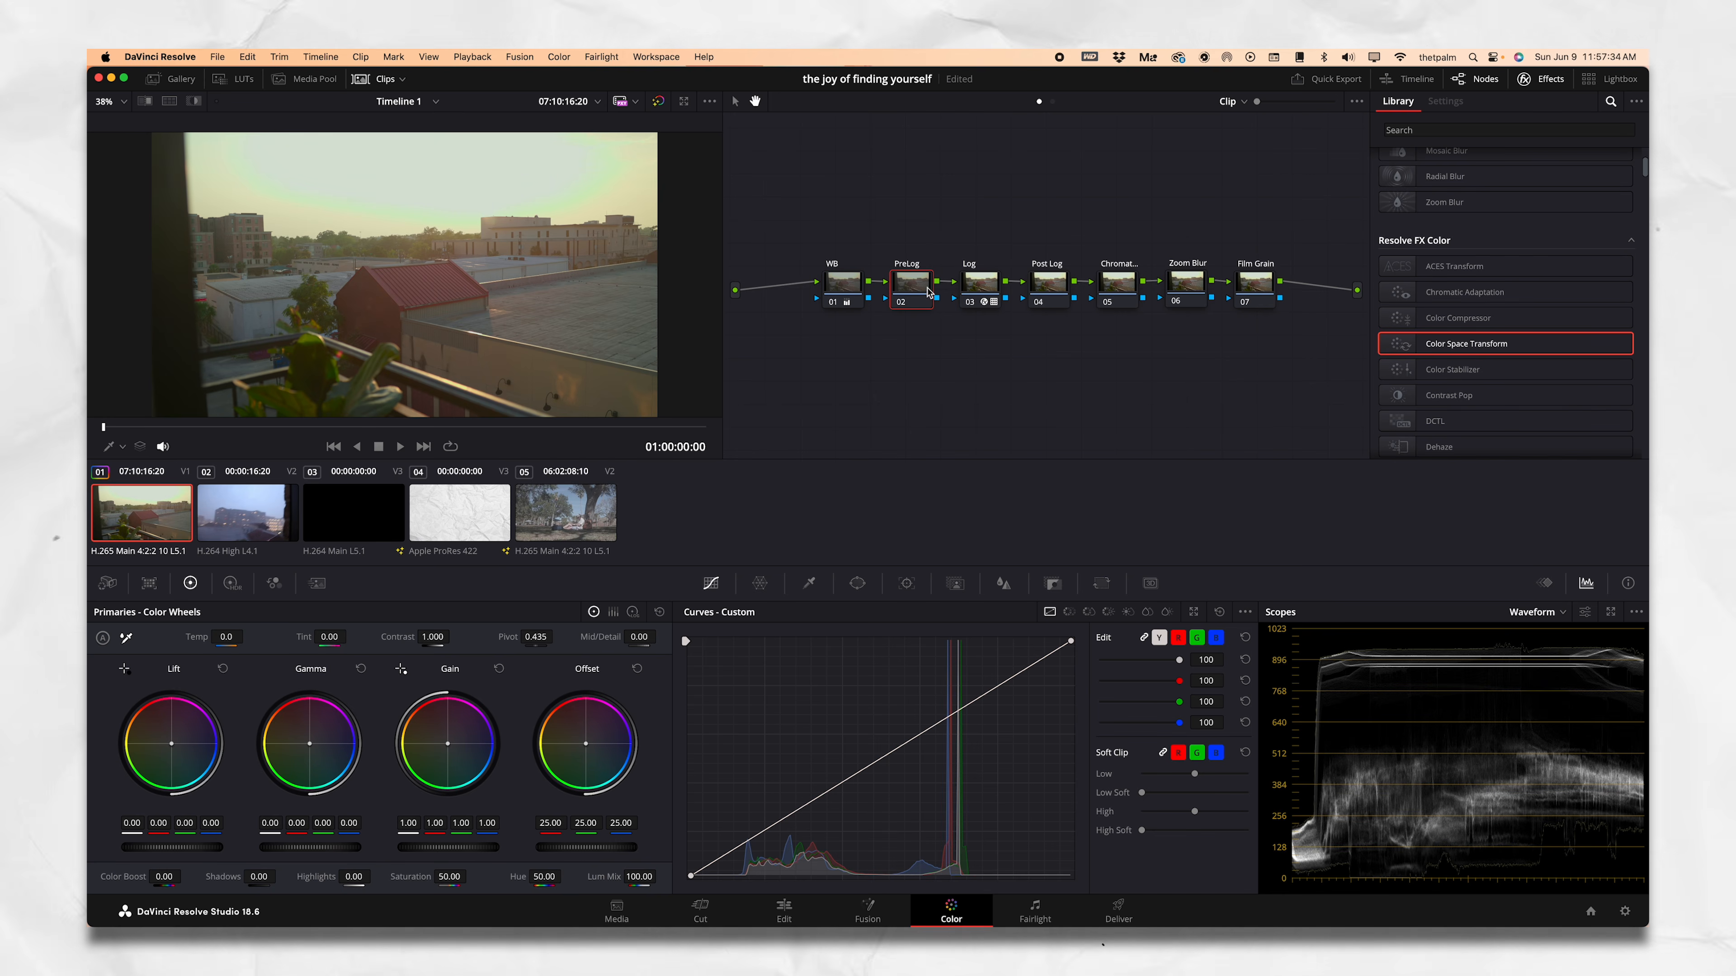
left_click(768, 834)
left_click(997, 683)
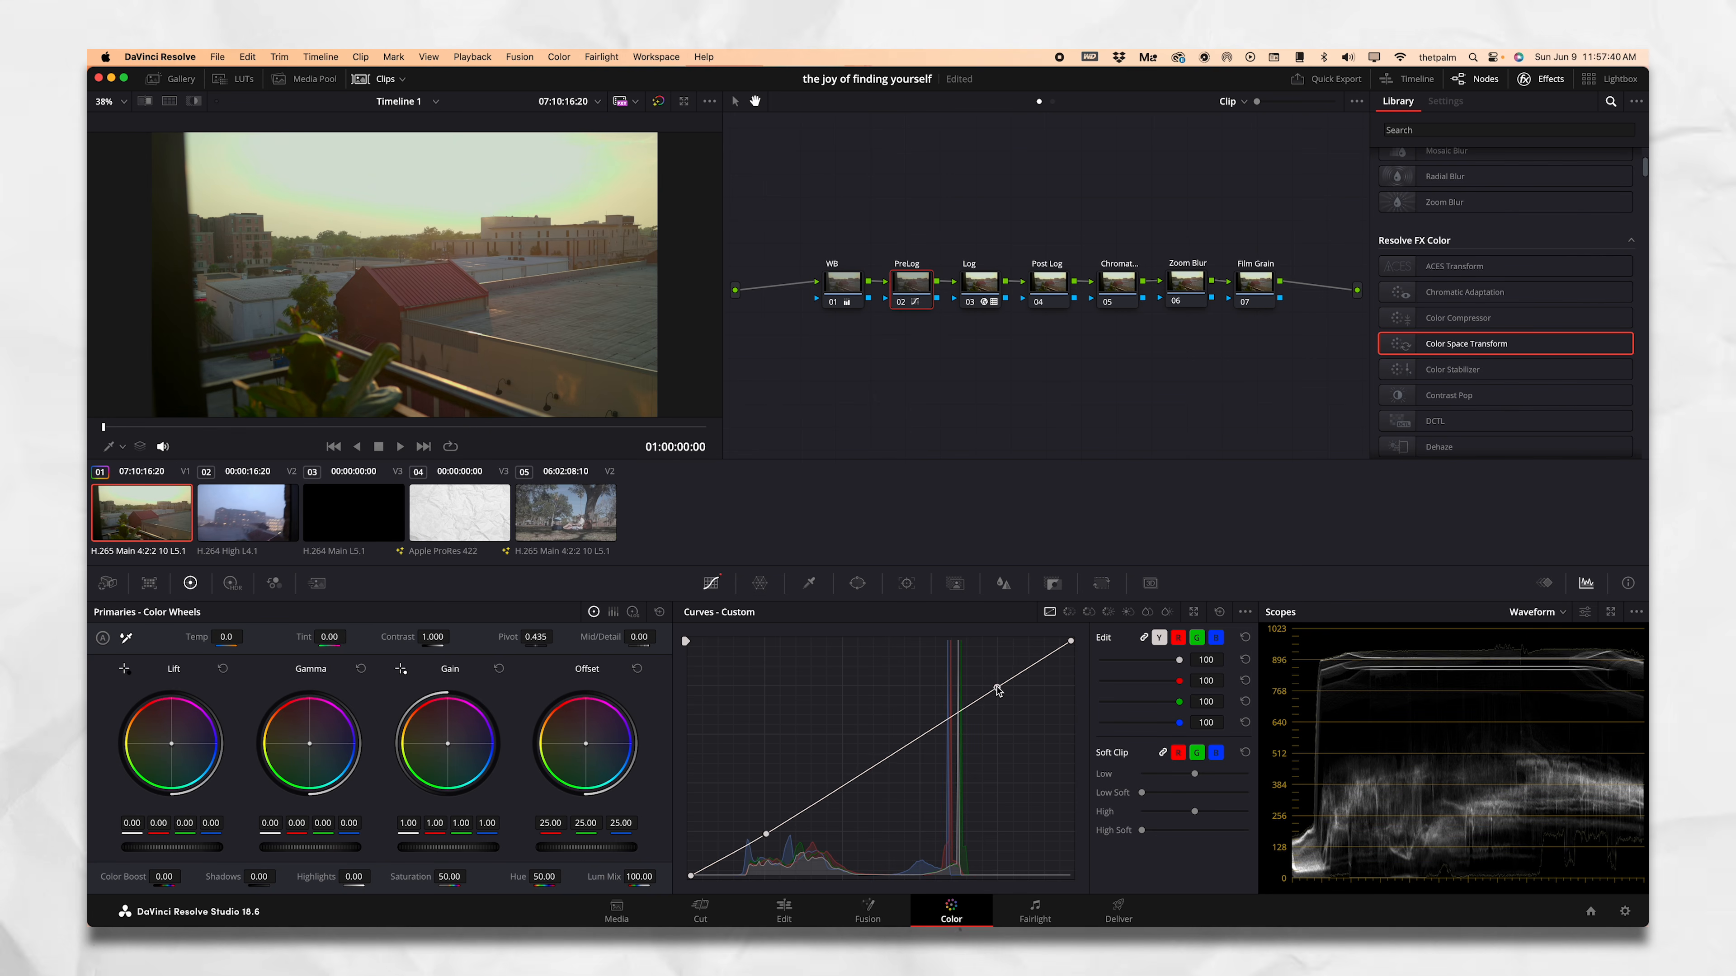
left_click_drag(879, 758, 876, 761)
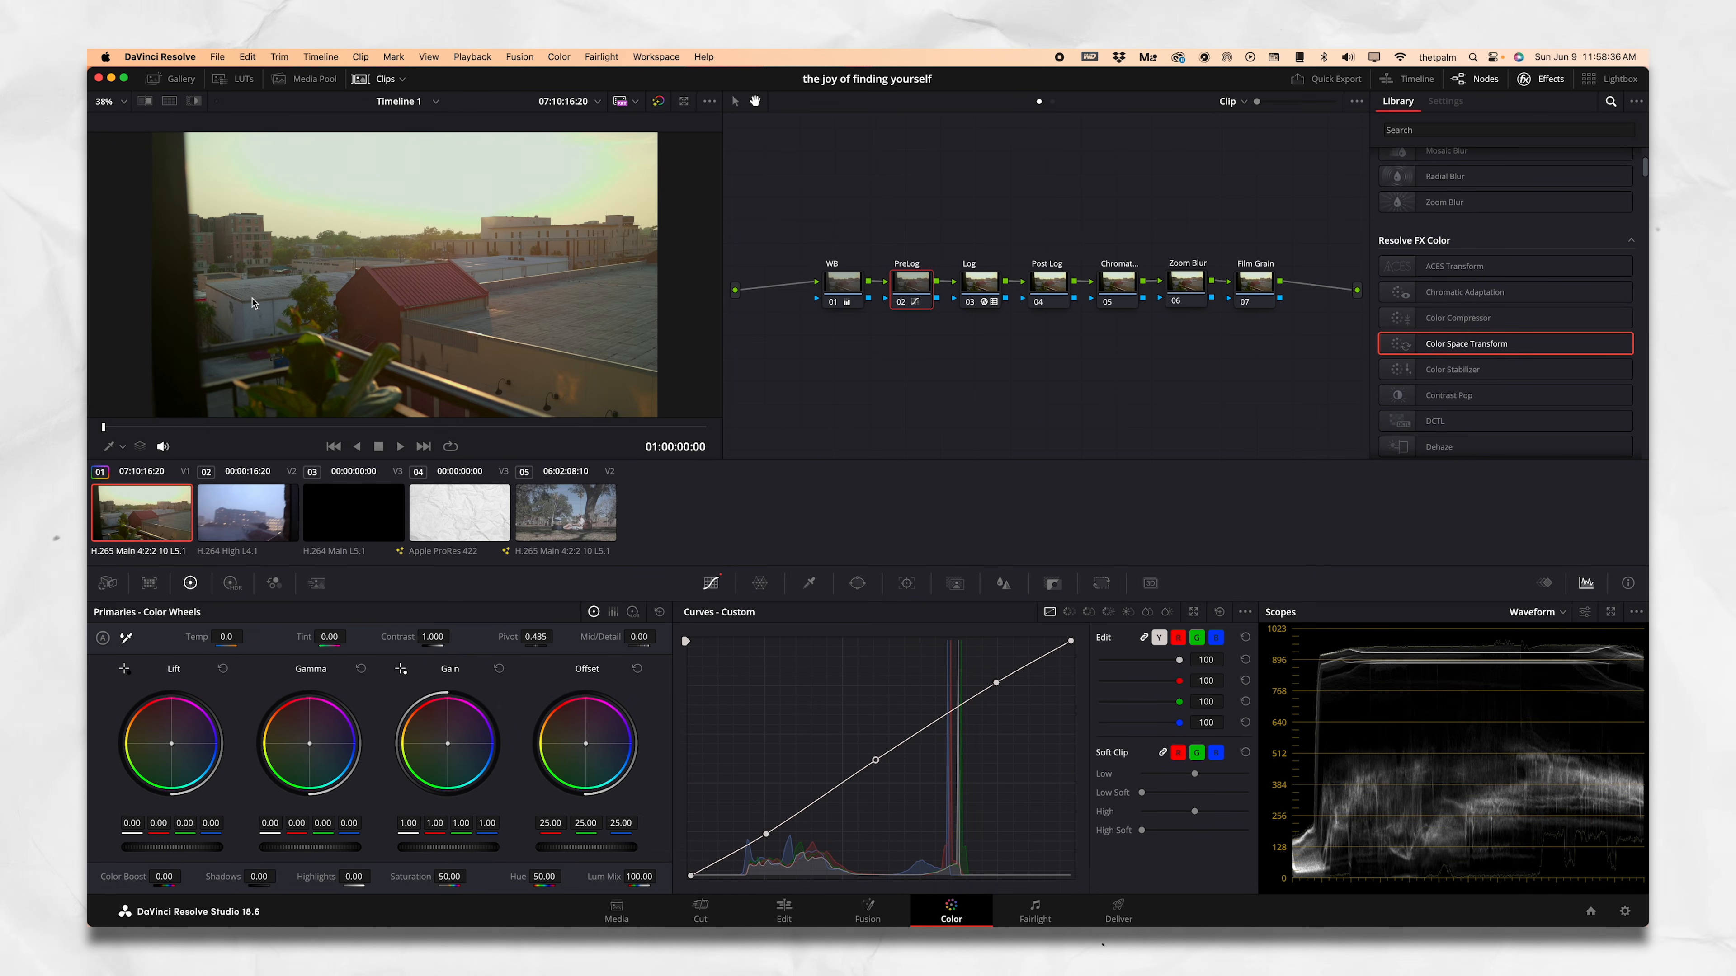
Set the PreLog node's master lift to -0.01, gamma to 0.01, gain to 1.07 and offset to 23.85
mouse_move(182, 849)
left_mouse_down()
mouse_move(142, 848)
mouse_move(263, 847)
mouse_move(93, 847)
mouse_move(222, 847)
mouse_move(188, 850)
left_mouse_up()
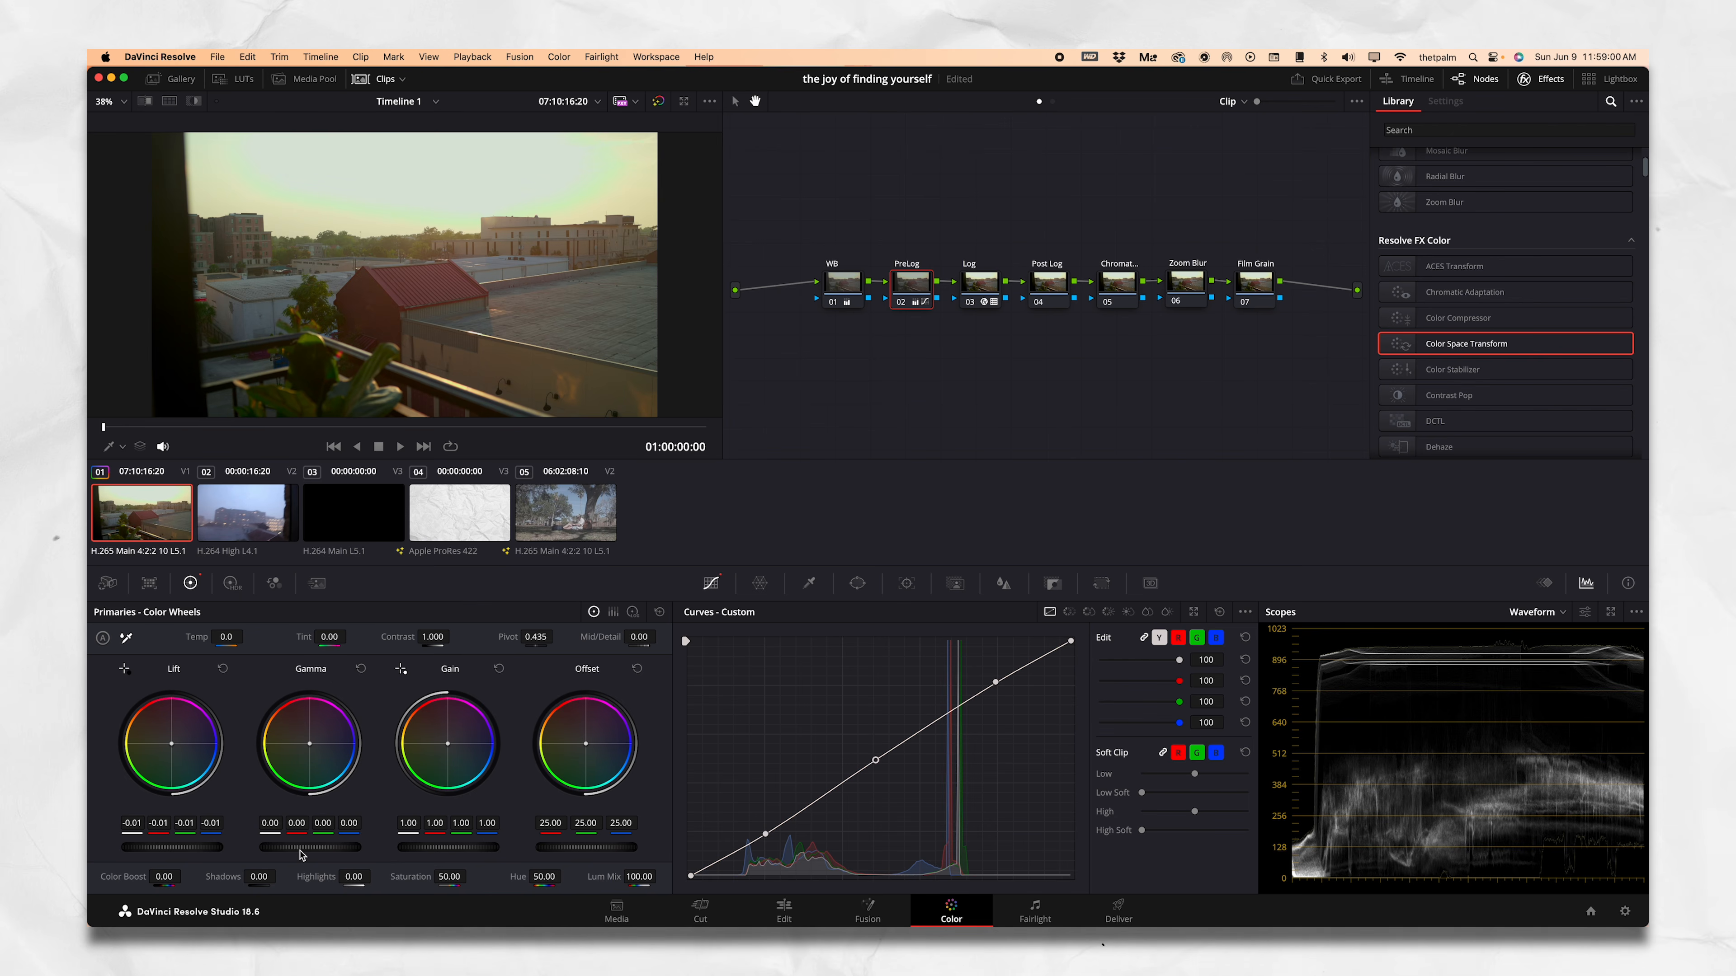
mouse_move(301, 847)
left_mouse_down()
mouse_move(324, 848)
mouse_move(306, 848)
left_mouse_up()
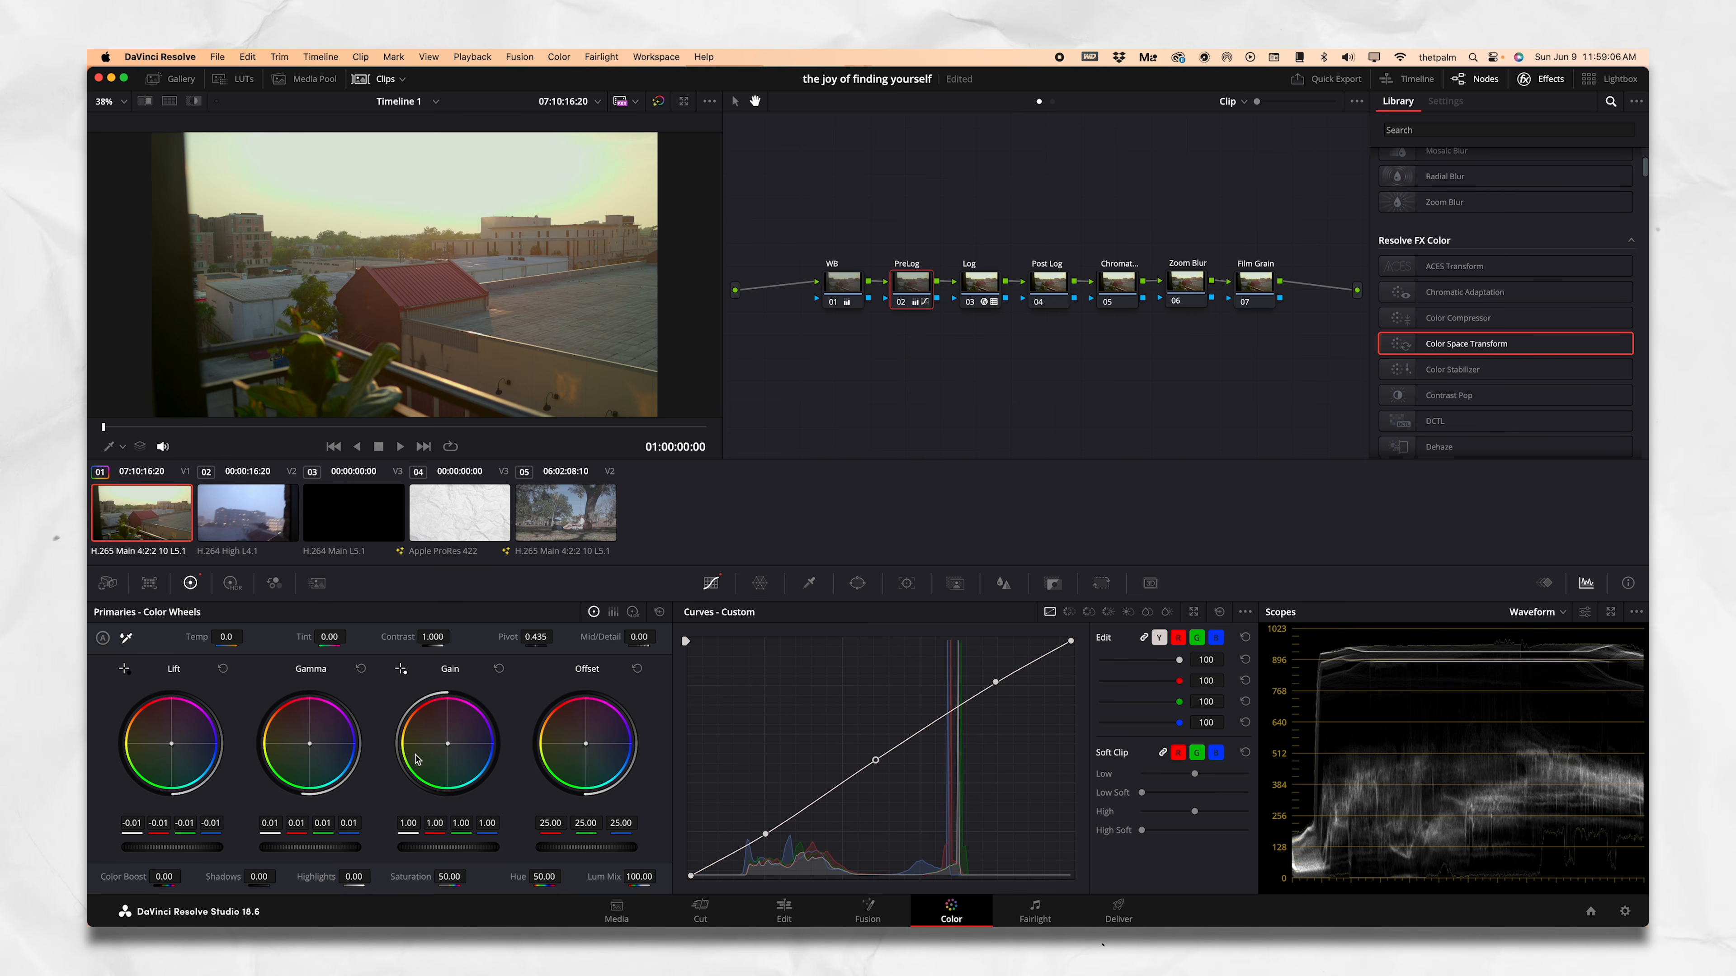
left_click_drag(451, 848, 492, 848)
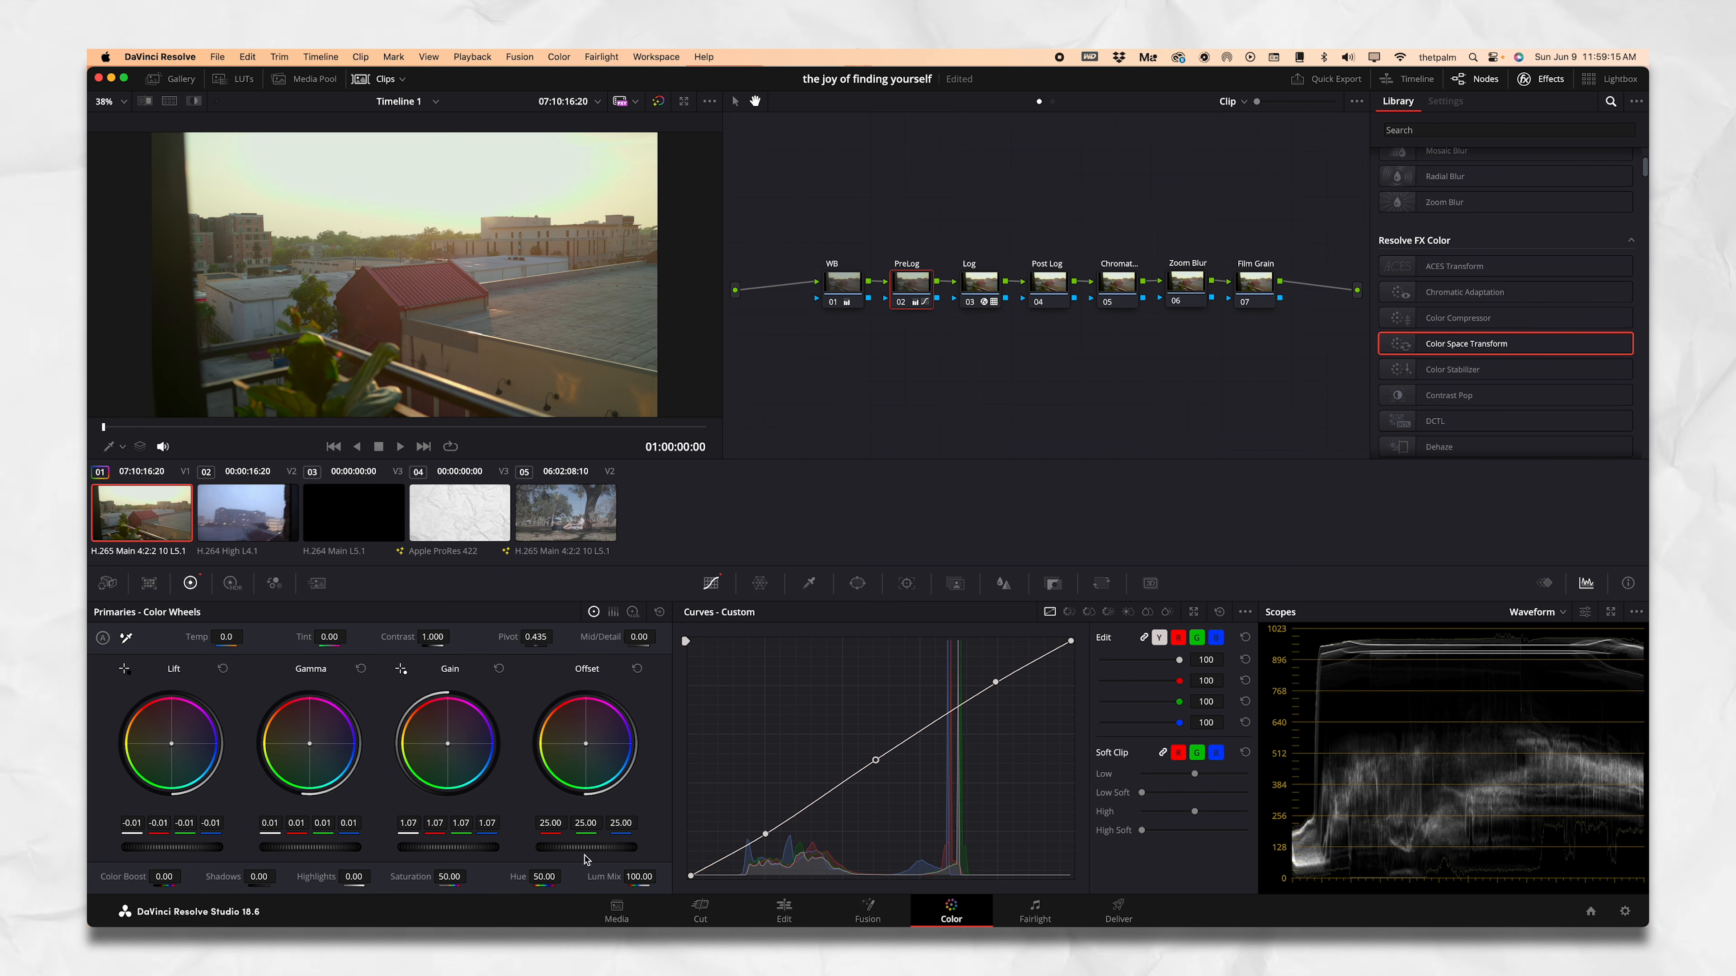
left_click_drag(584, 853, 573, 852)
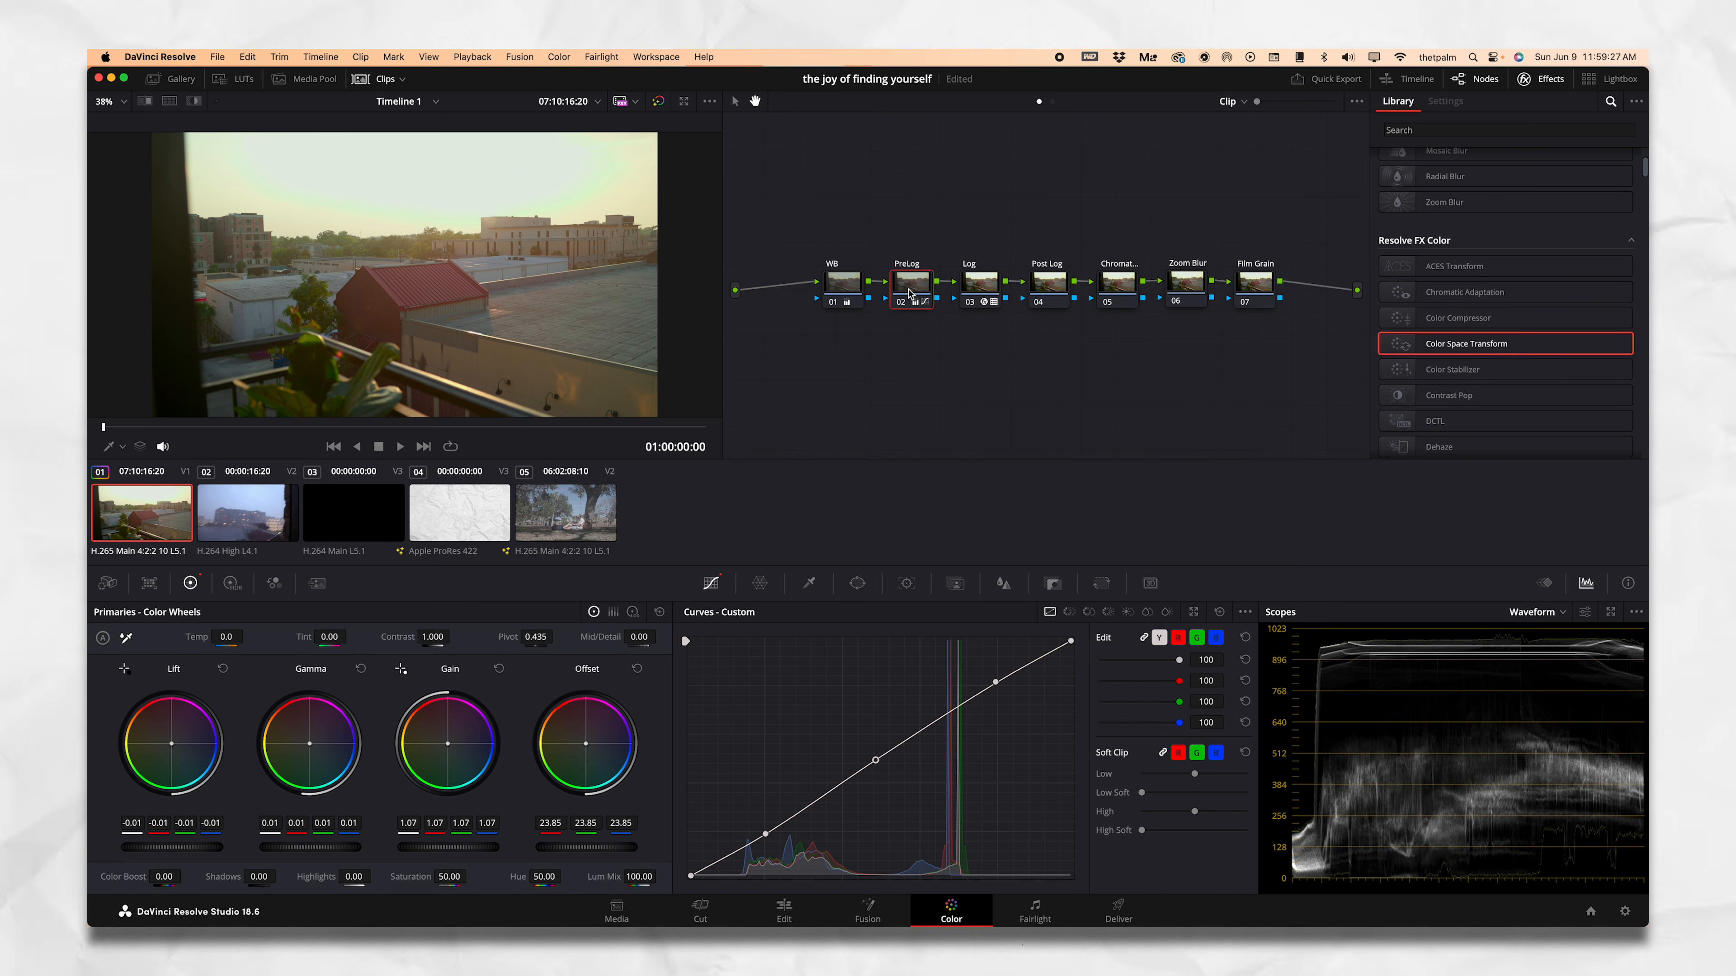
Warm the Post Log node by shifting gamma toward red (0.03, -0.01, -0.00) and offset toward orange (28.02, 24.38, 17.57)
left_click(1041, 285)
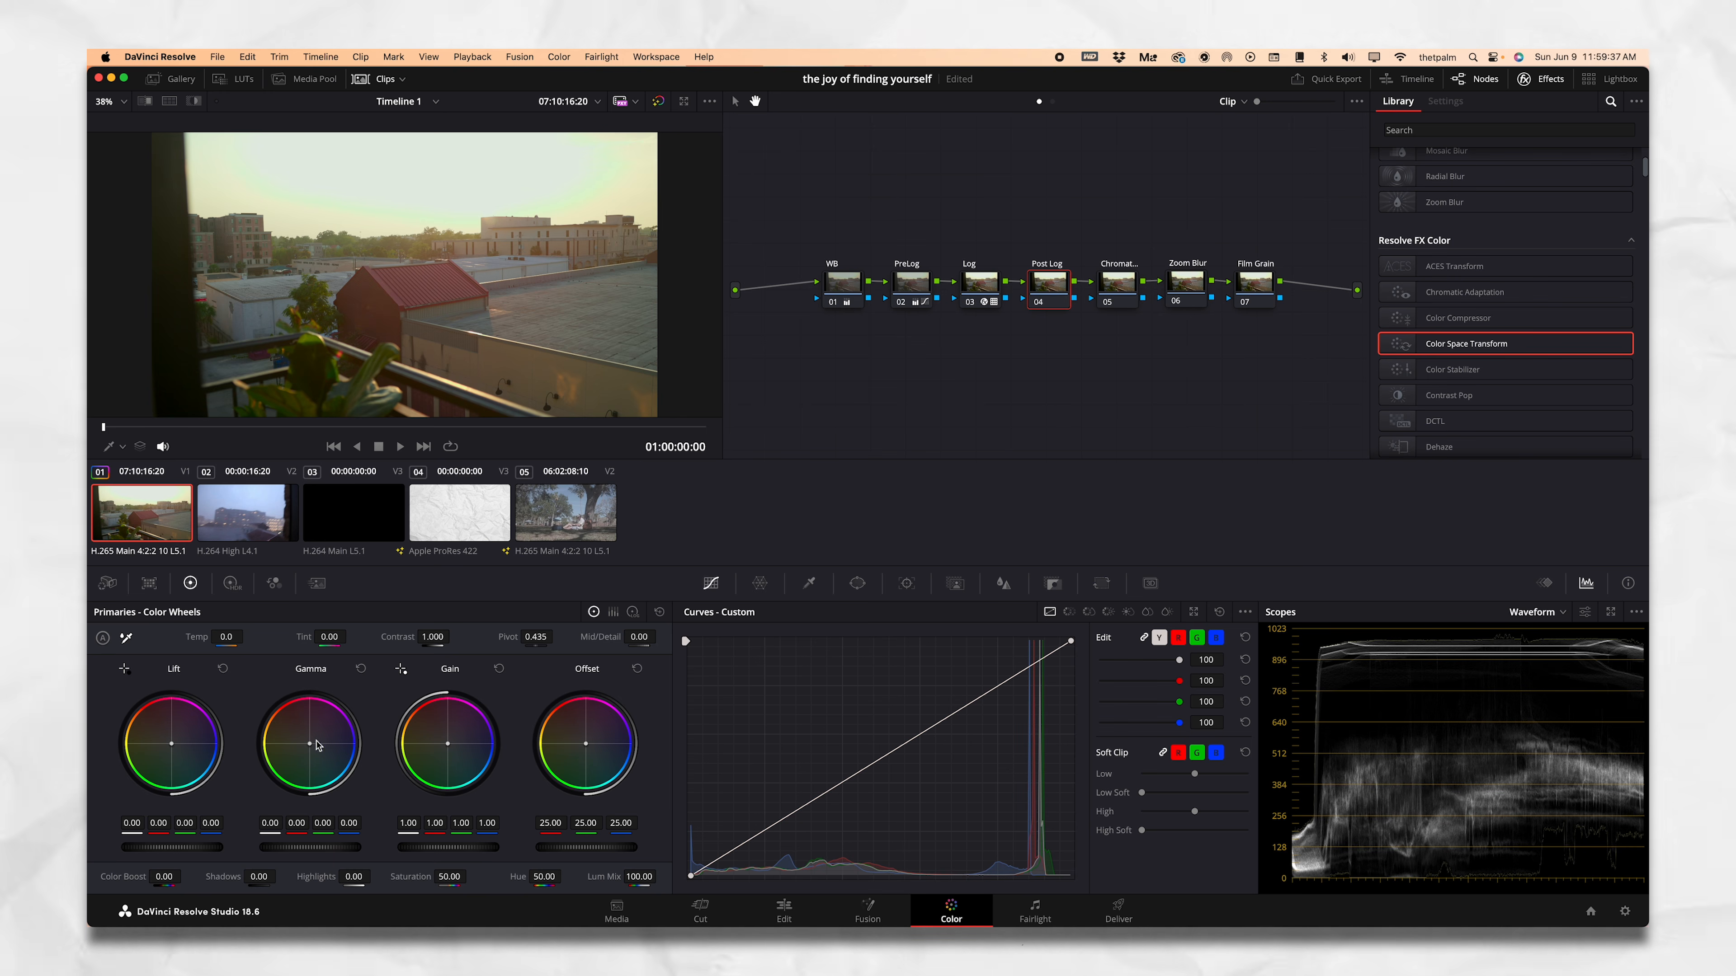
left_click_drag(310, 743, 308, 738)
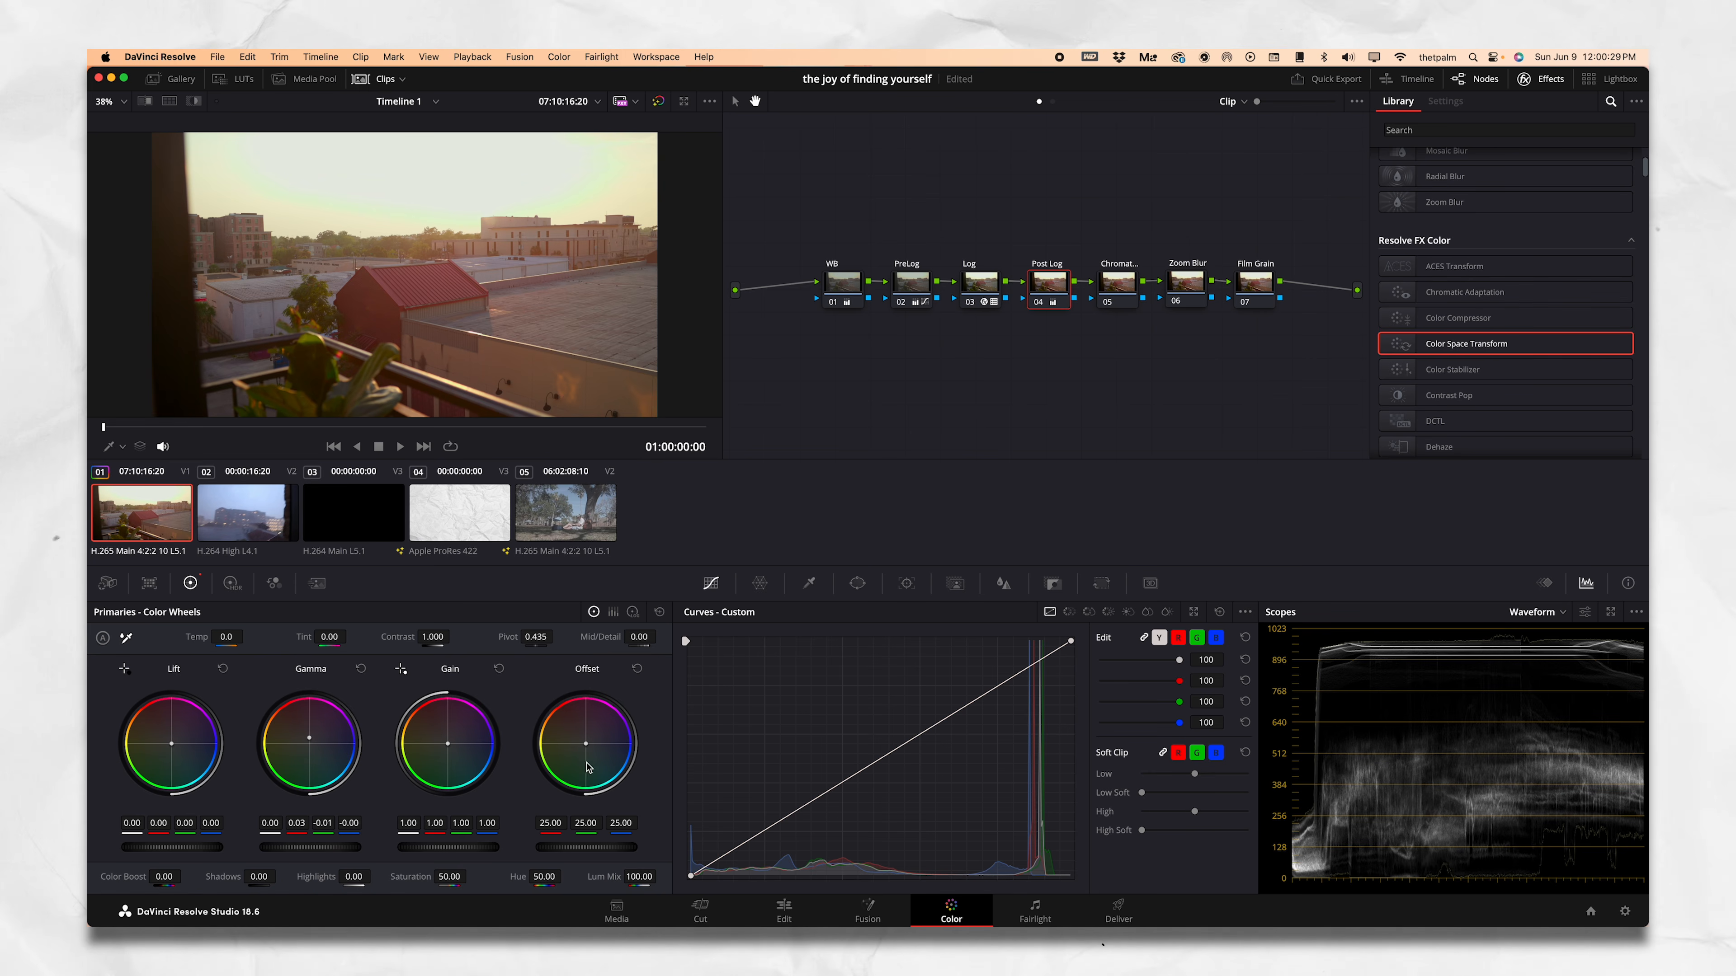
left_click_drag(589, 747, 585, 744)
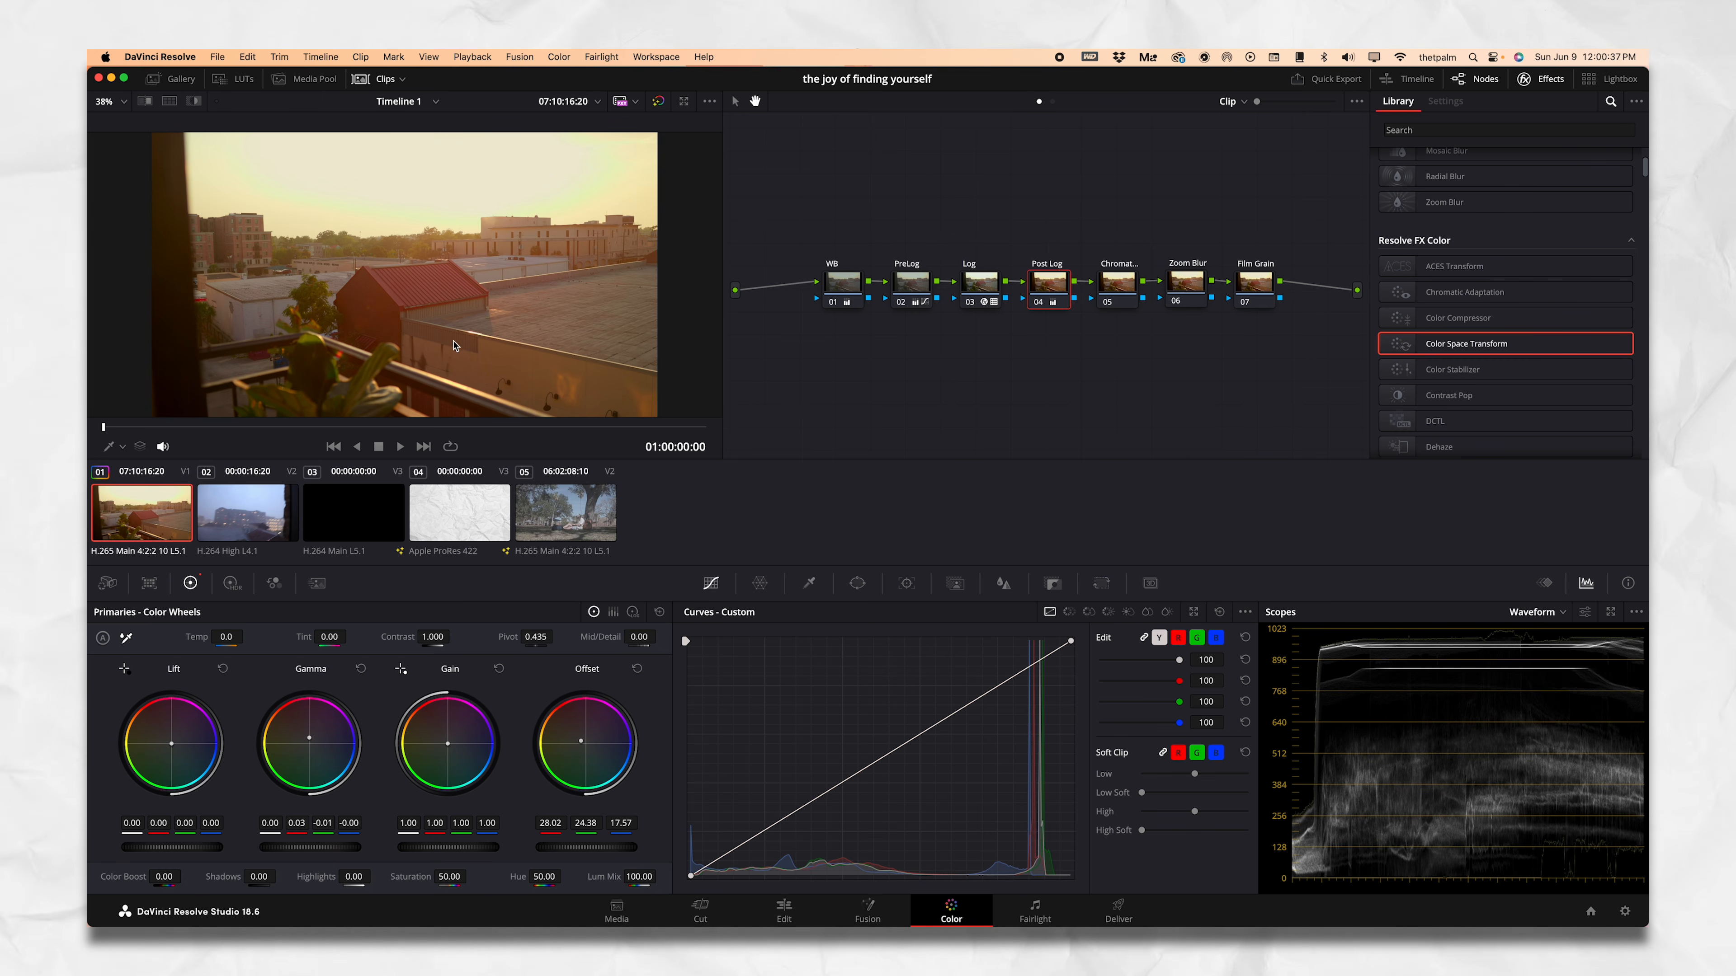
Reshape the PreLog node's curve by lowering its white point, highlights and shadows slightly and raising the midtone point
left_click(909, 286)
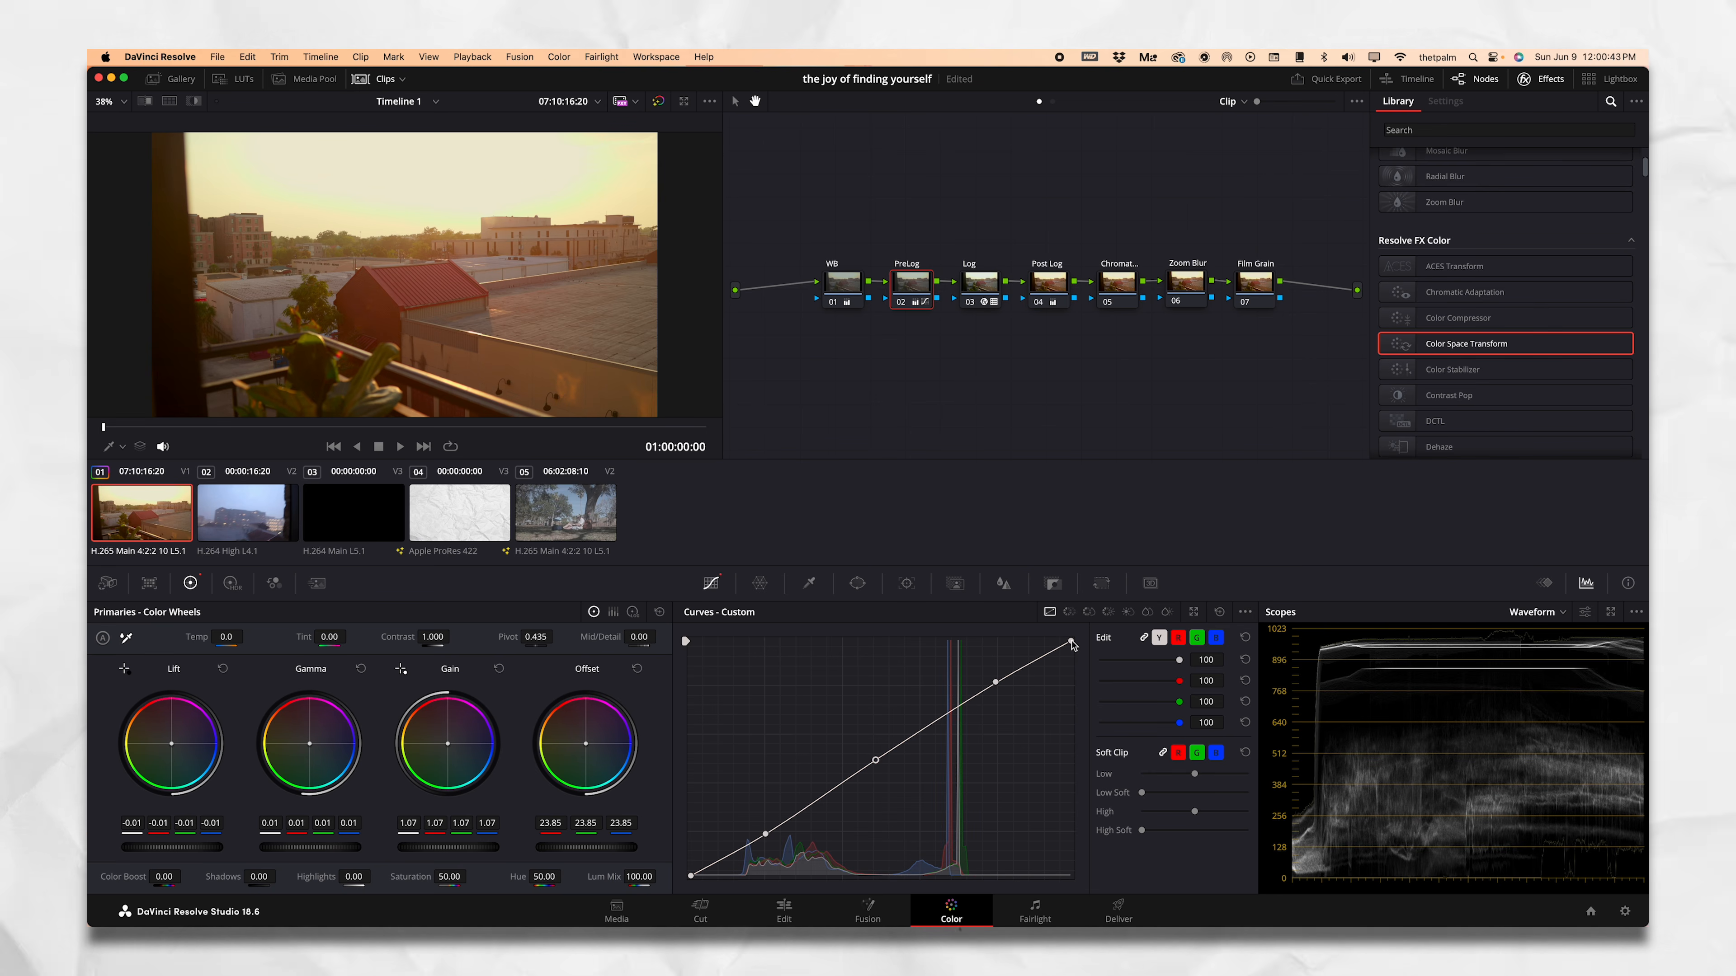
left_click_drag(1070, 643, 1000, 704)
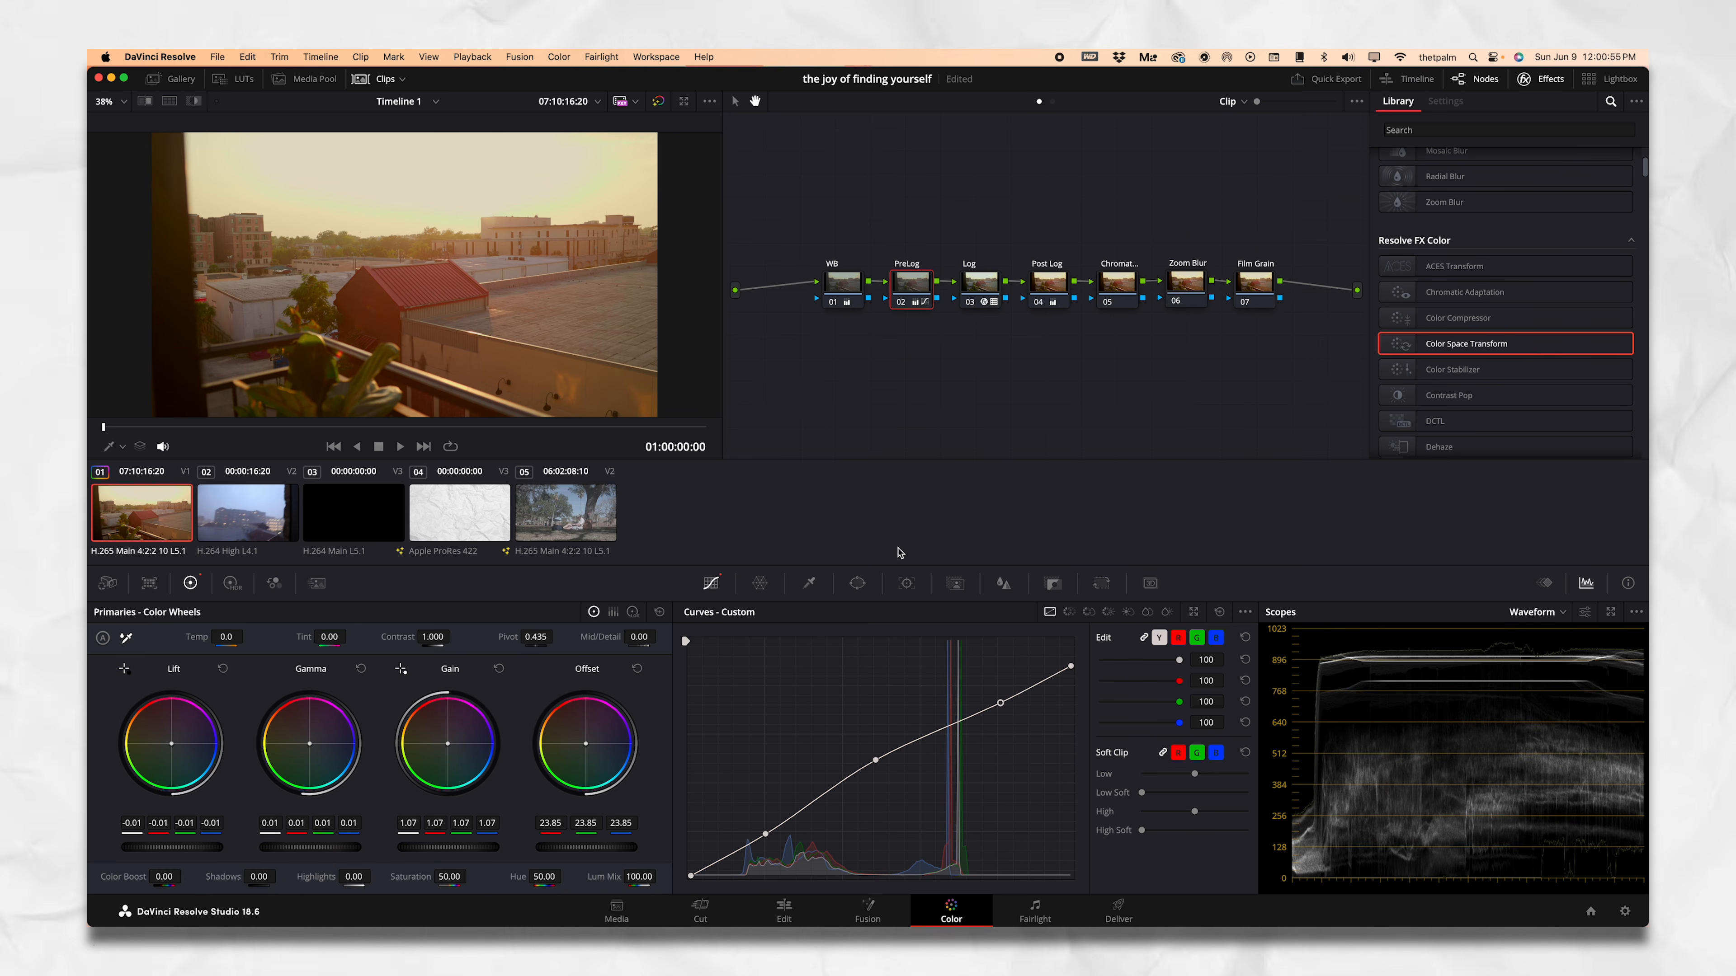
left_click_drag(766, 837, 767, 843)
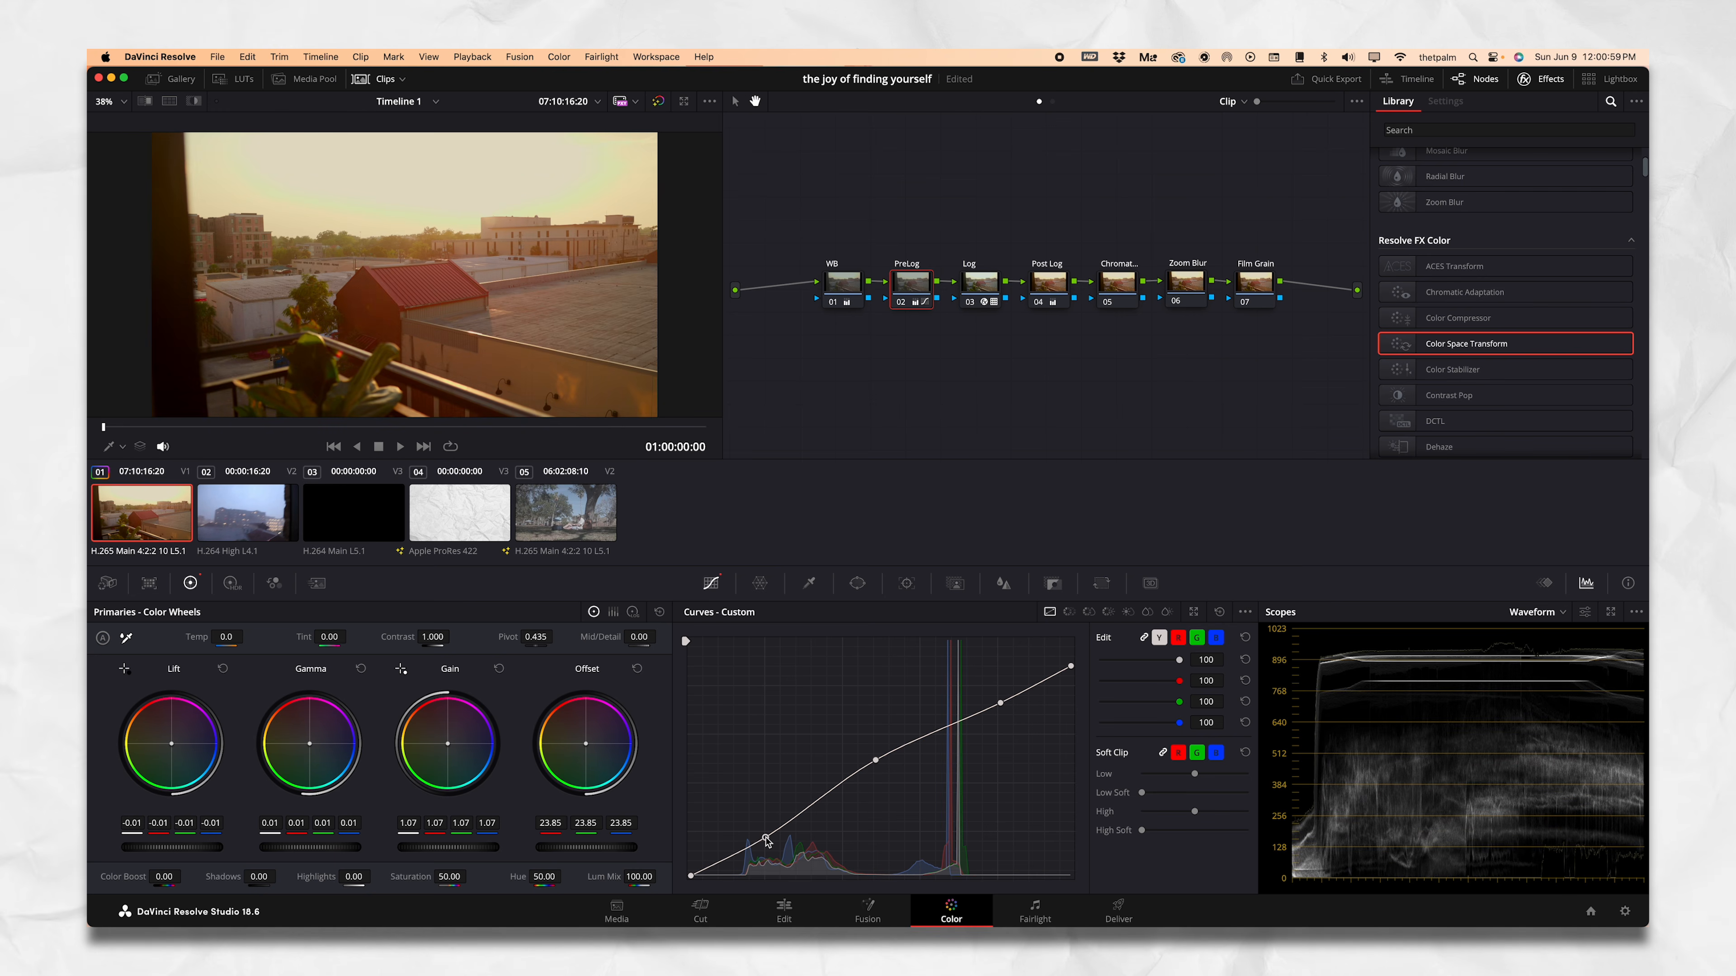
left_click_drag(878, 763, 880, 752)
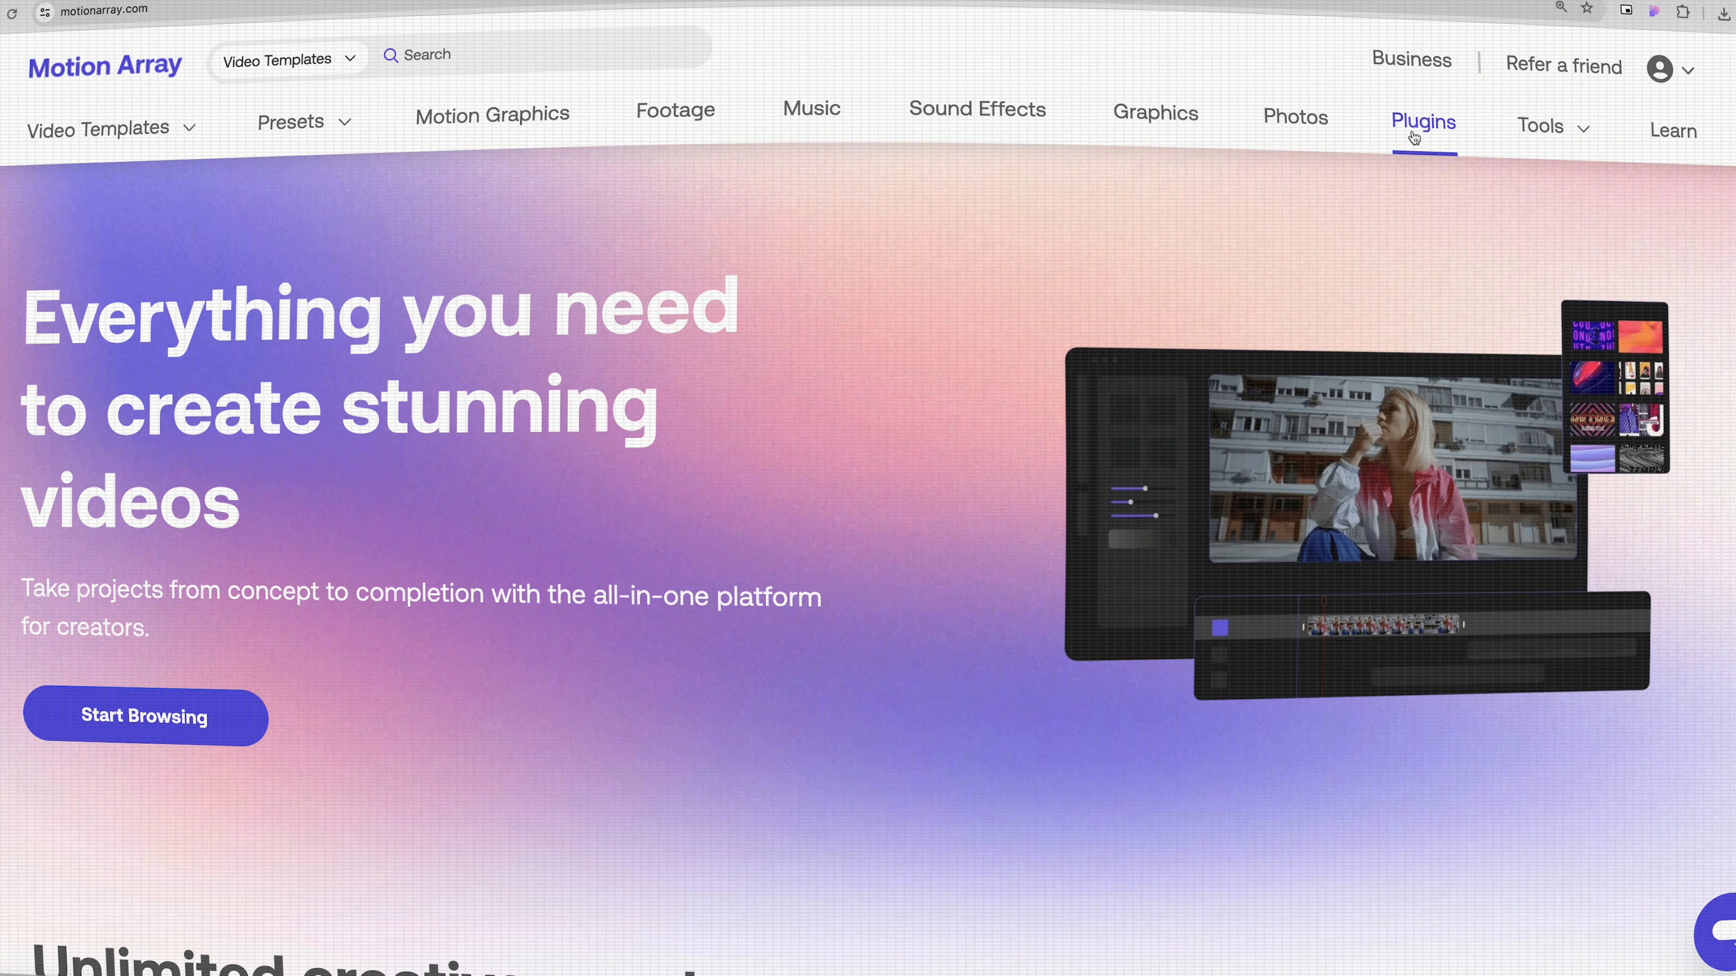
Browse the overlay footage, photos and plugins offered on the Motion Array website
left_click(1413, 137)
scroll(867, 547, "down", 15)
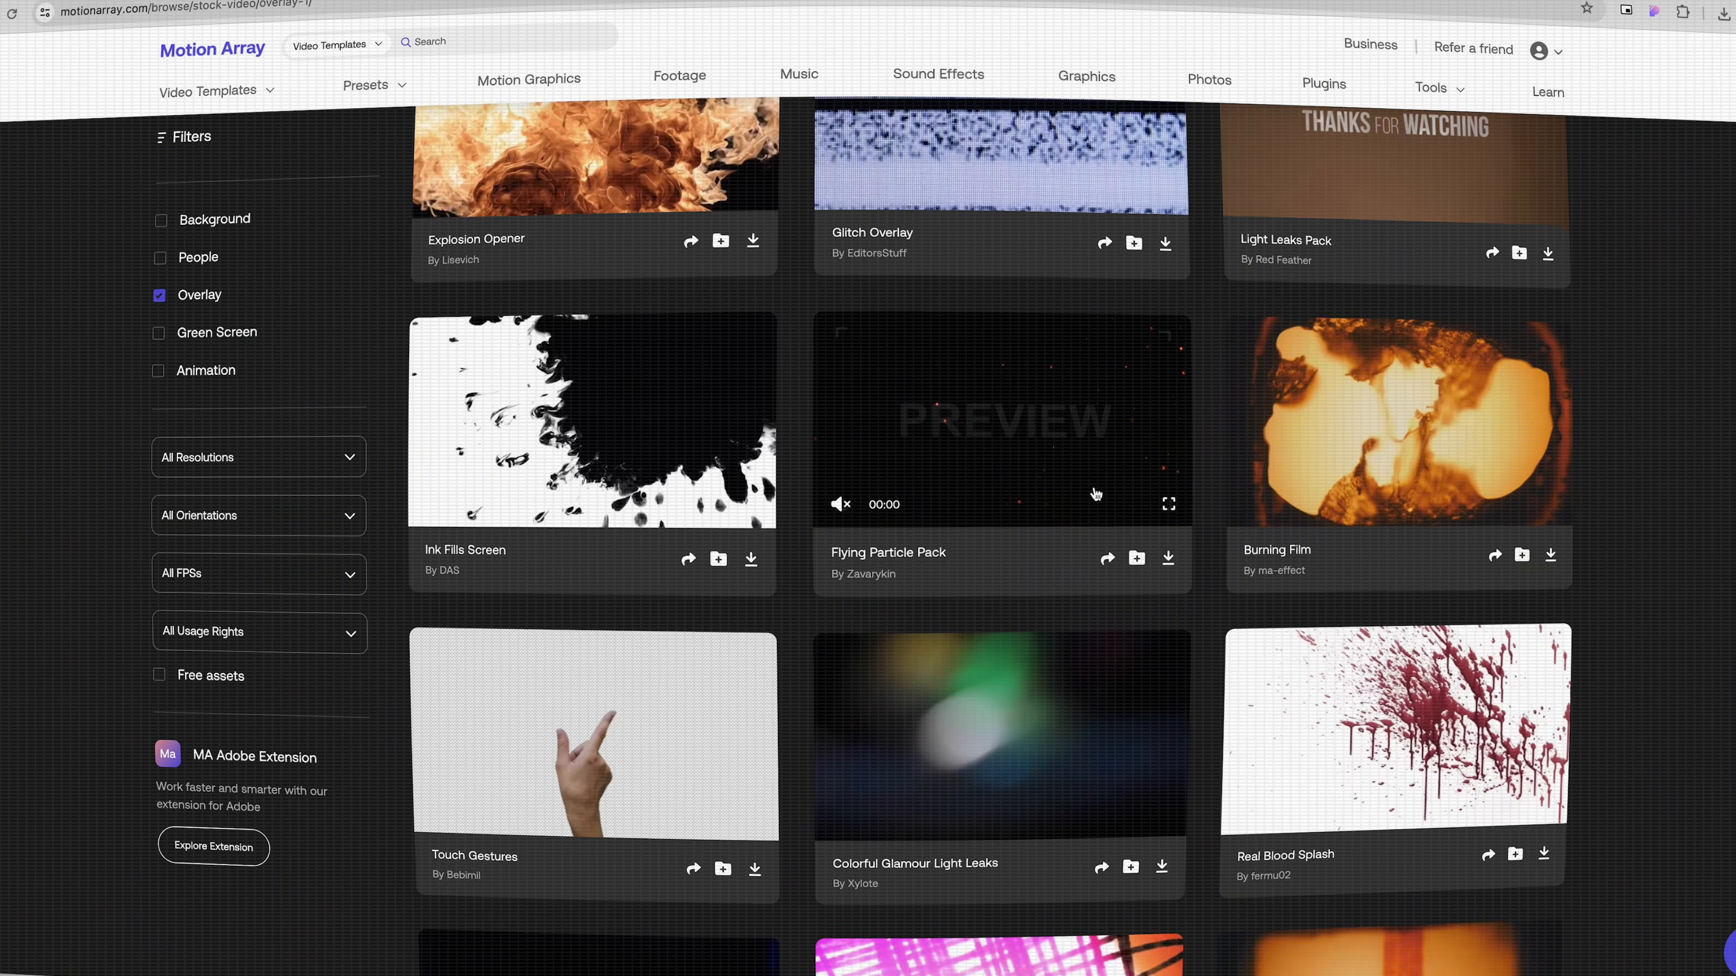
scroll(1095, 494, "down", 12)
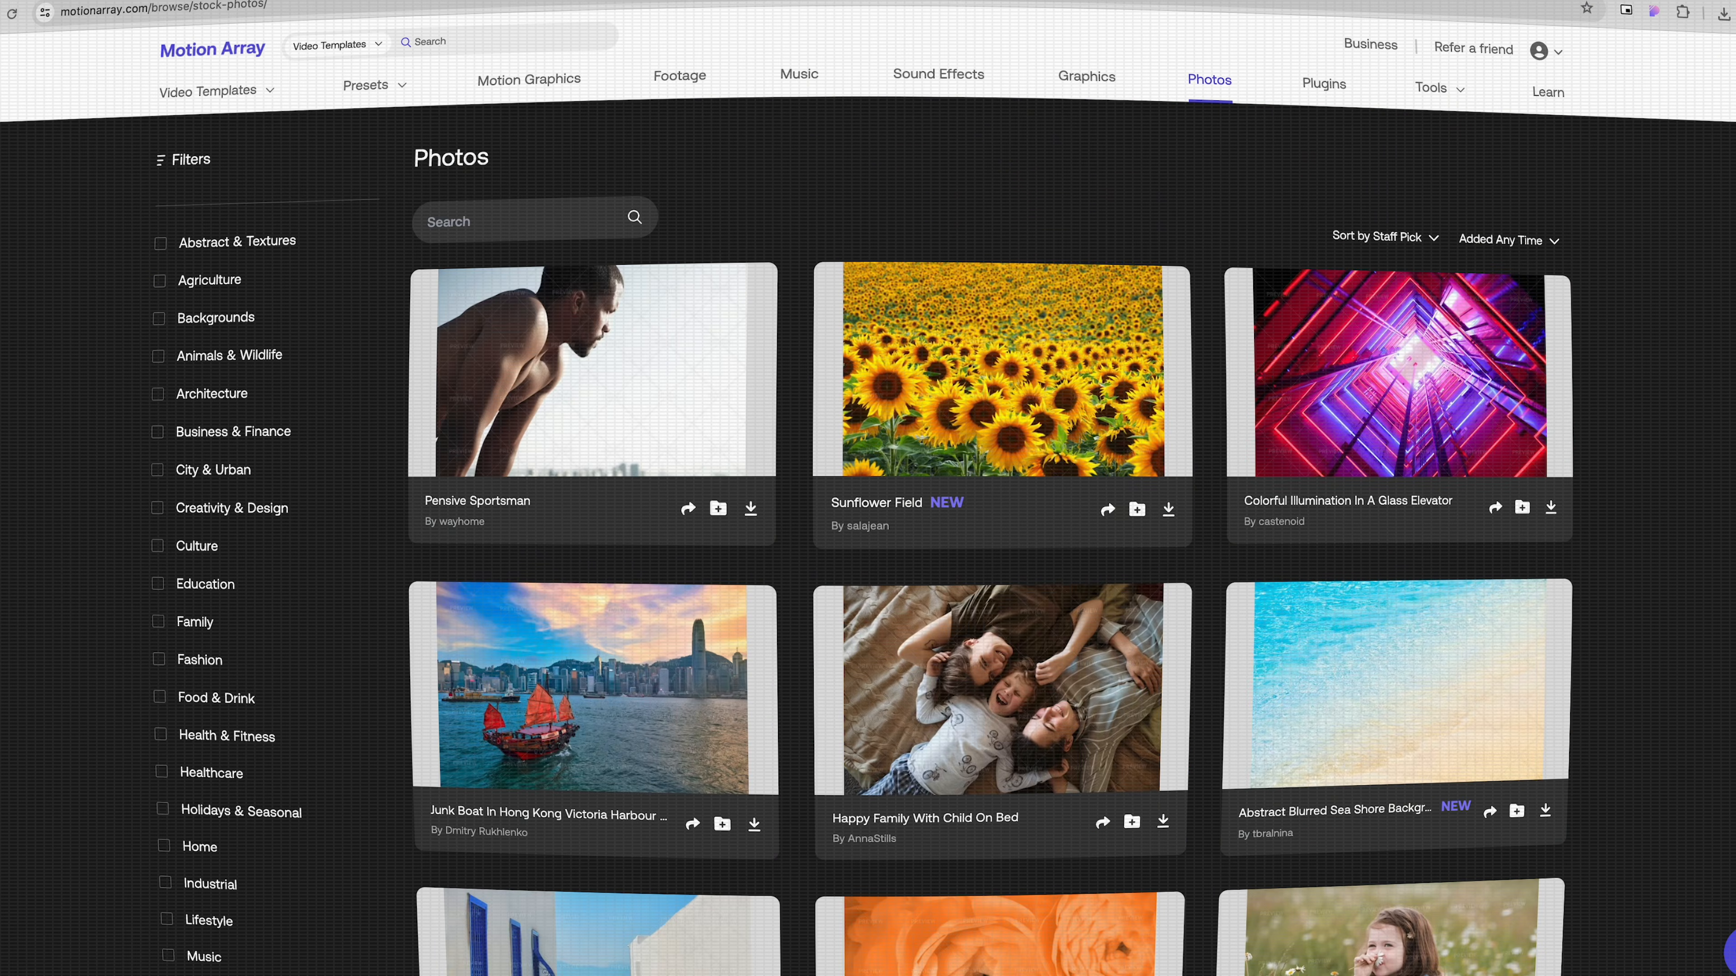
scroll(991, 547, "down", 3)
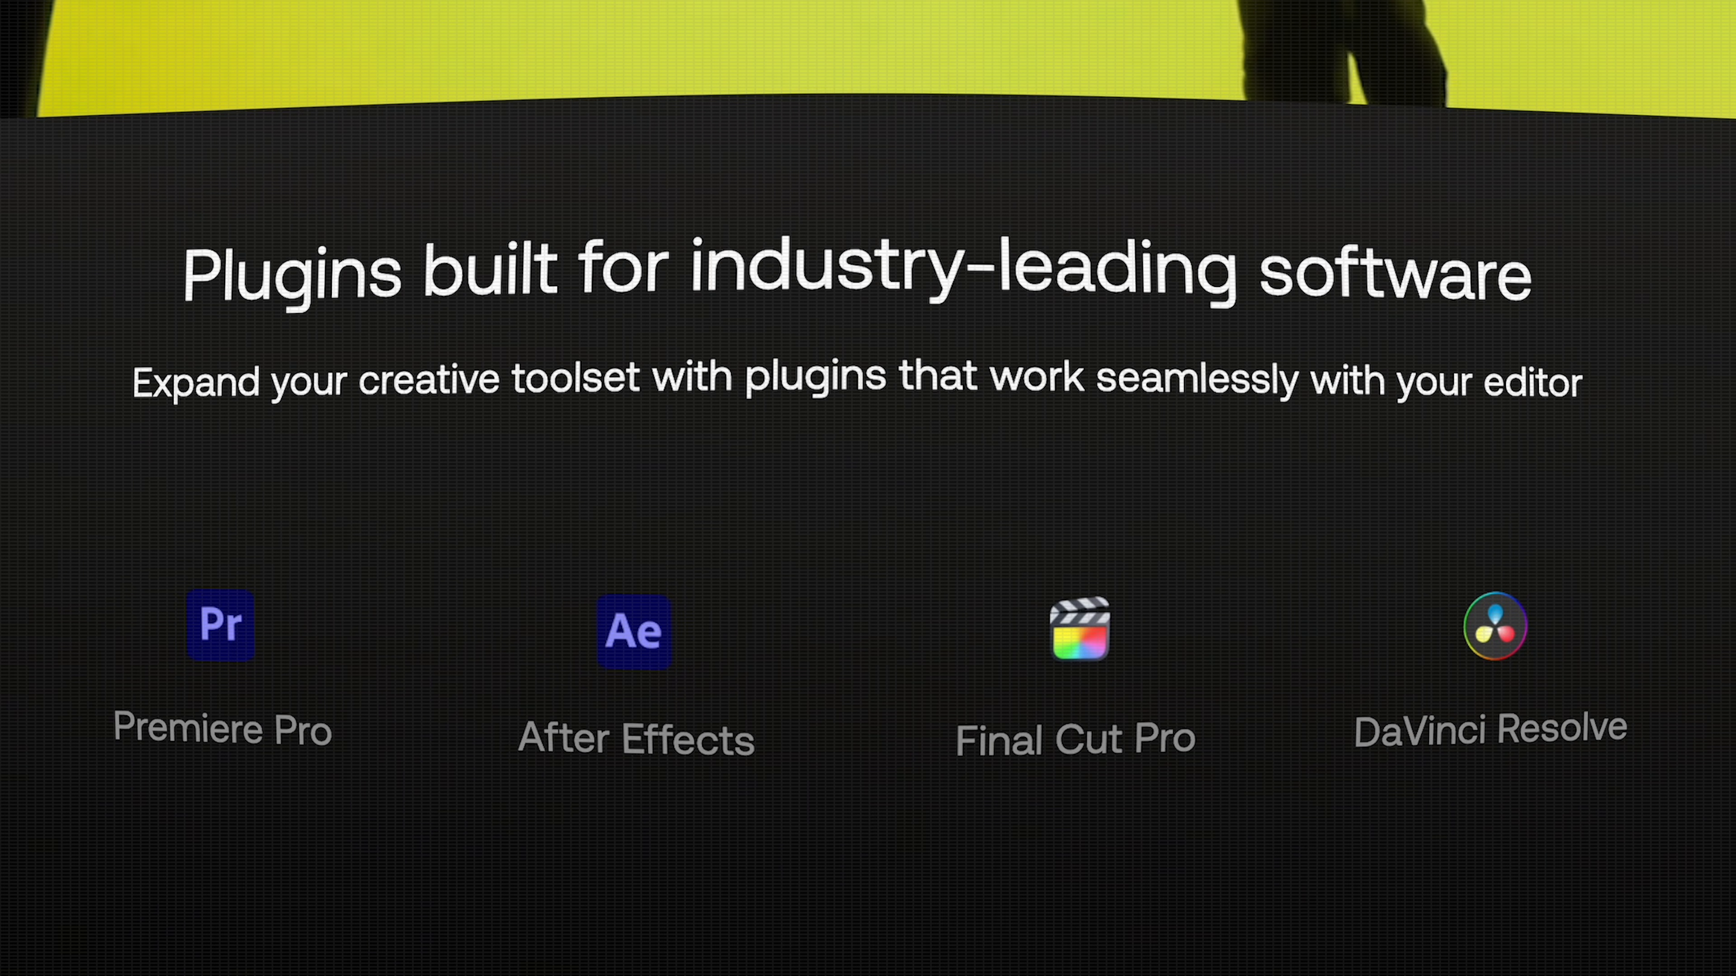
scroll(868, 479, "down", 2)
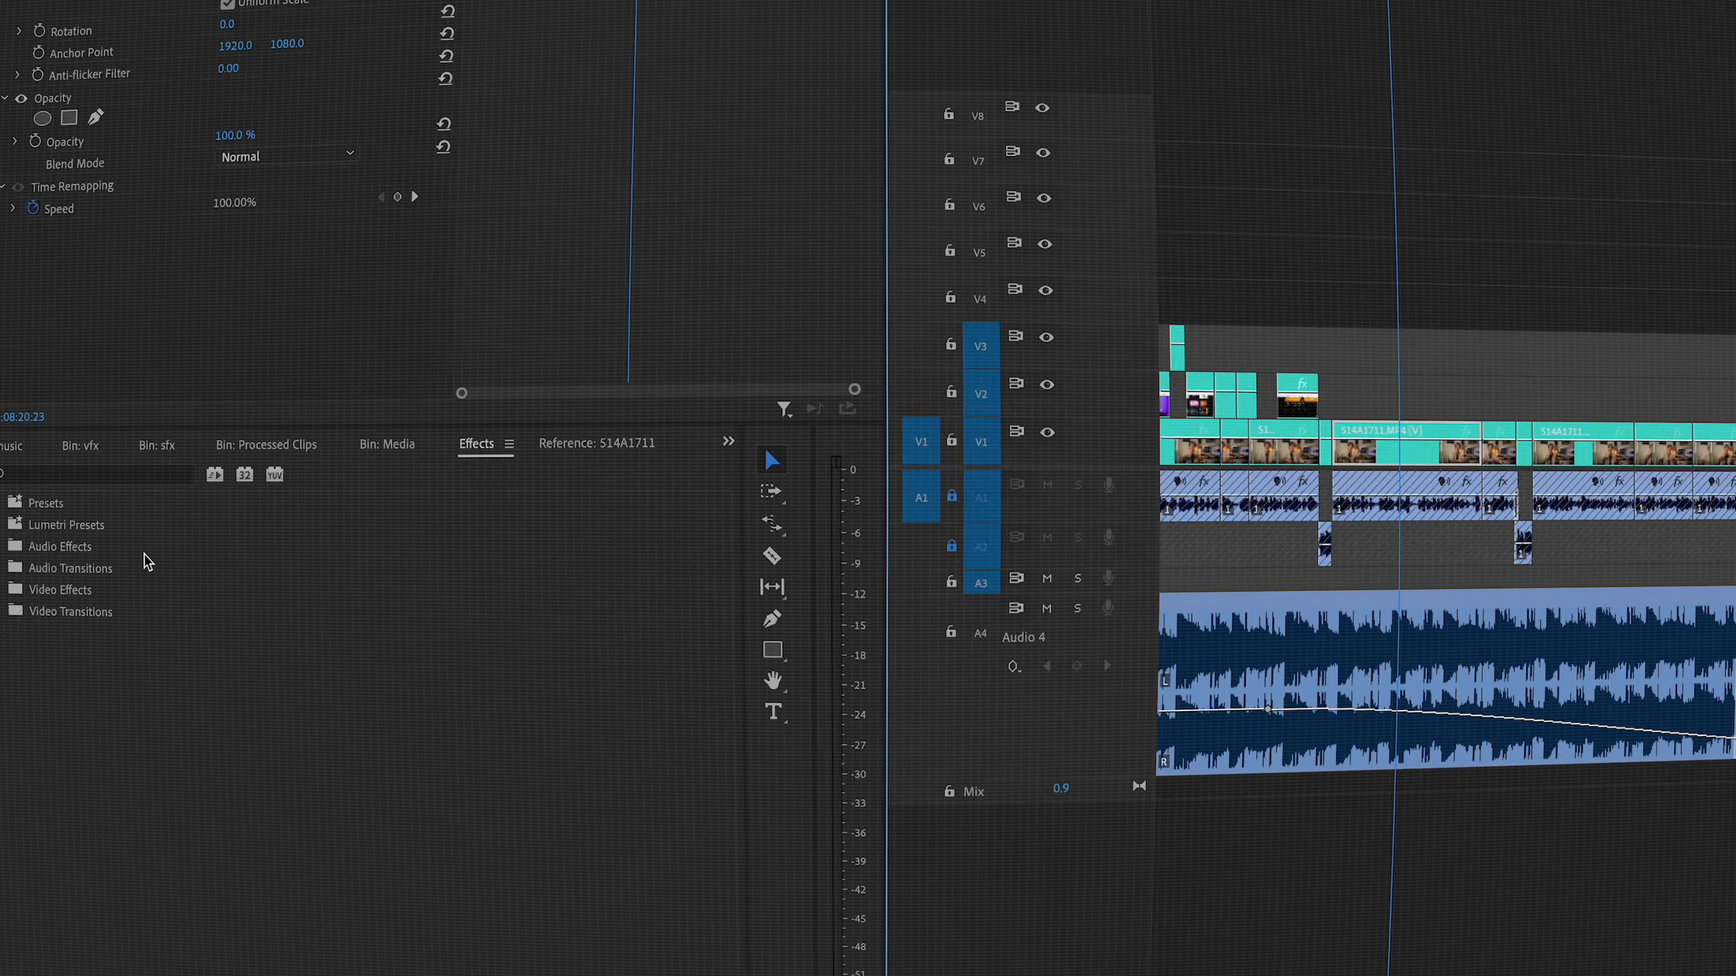
In Premiere Pro, find an effect in the MA - Distort category of the video effects and add it to the timeline
left_click(2, 590)
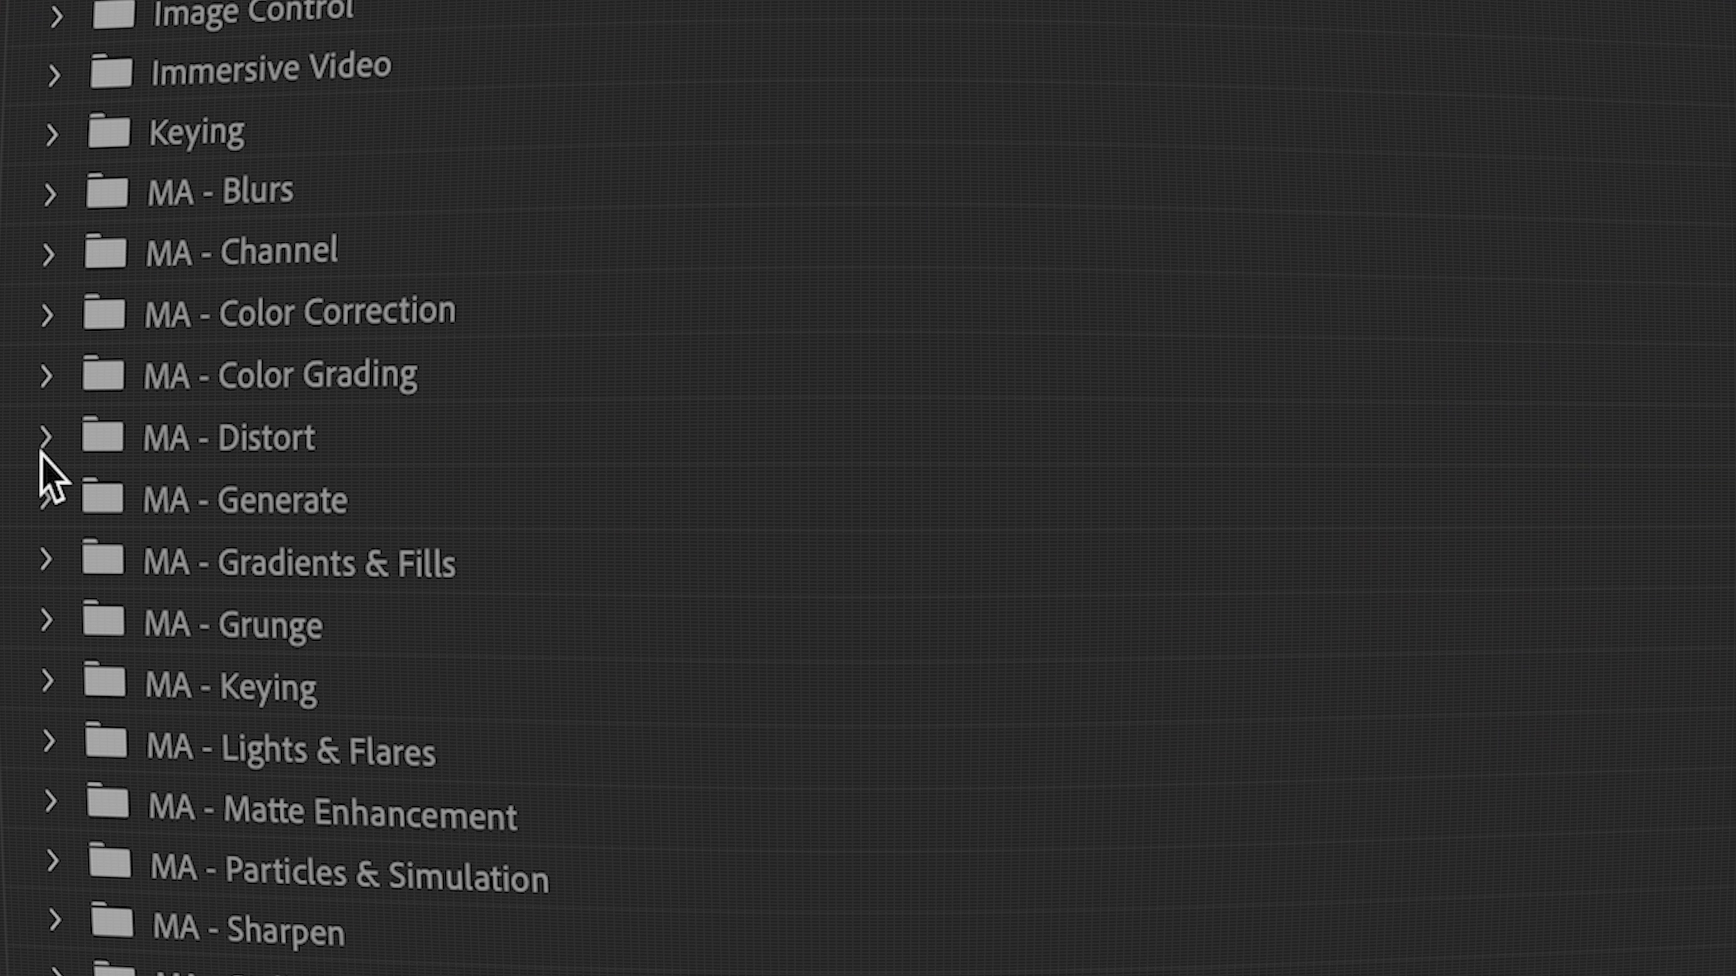
left_click(46, 441)
left_click_drag(263, 742, 917, 383)
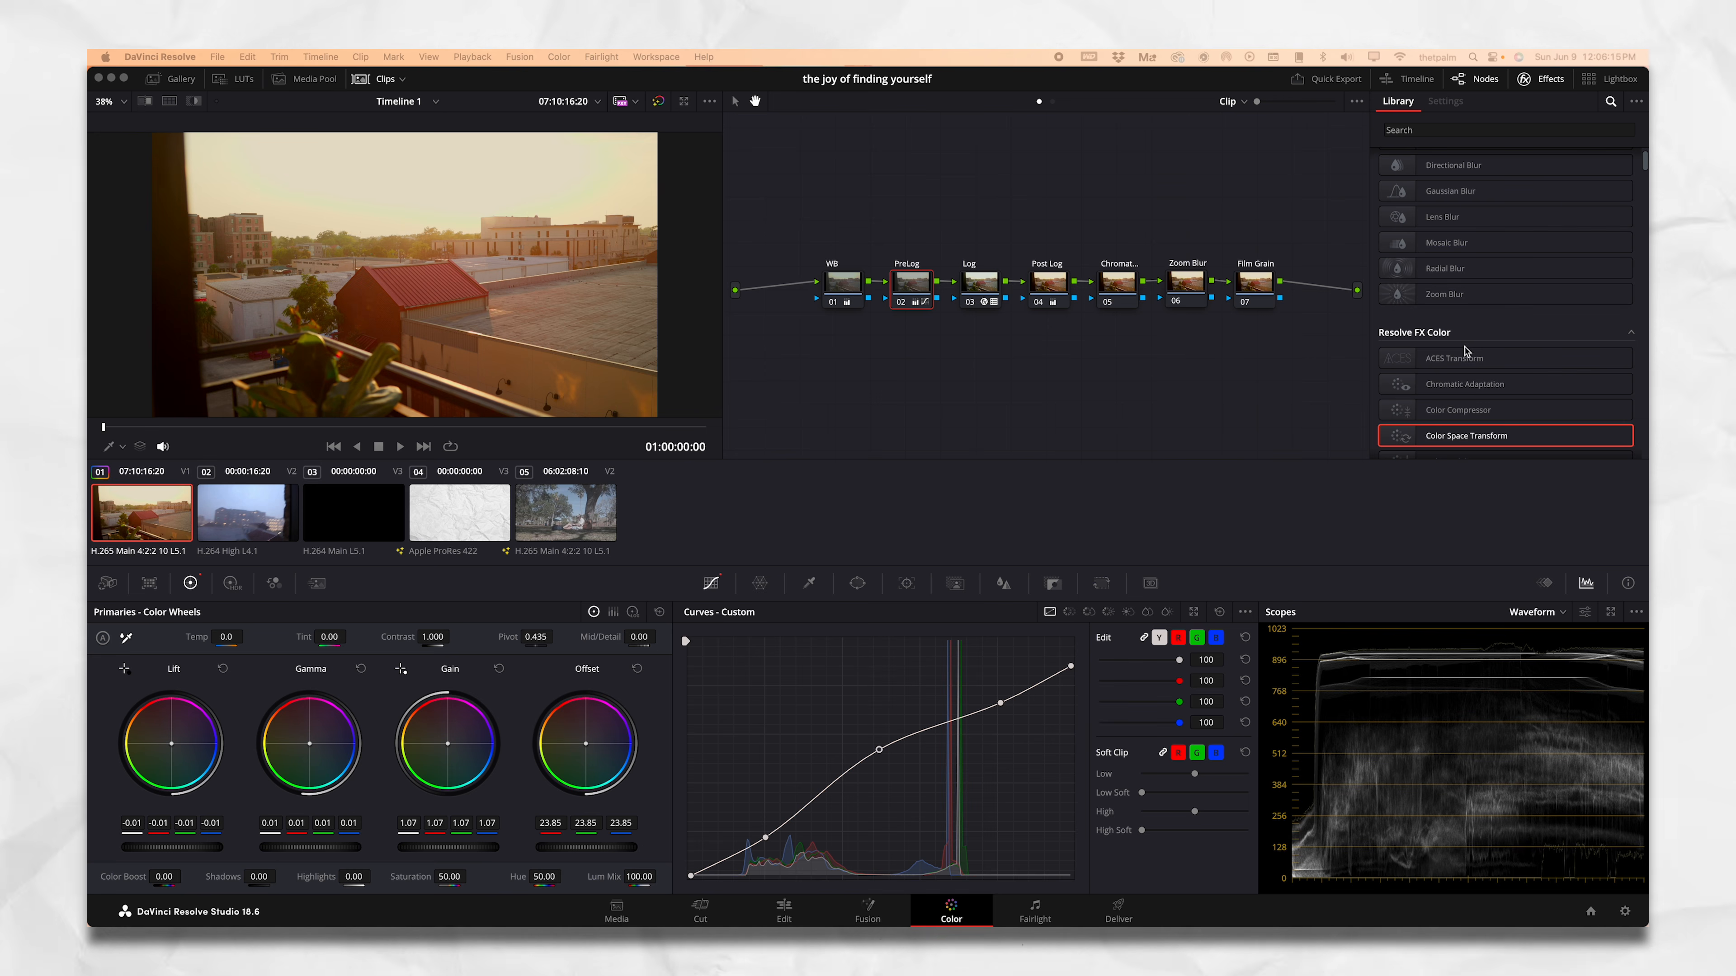
Back in DaVinci Resolve, search the effects for "chrom", apply MA Chromatic Aberration to node 05 and inspect the building's edges up close
left_click(1118, 287)
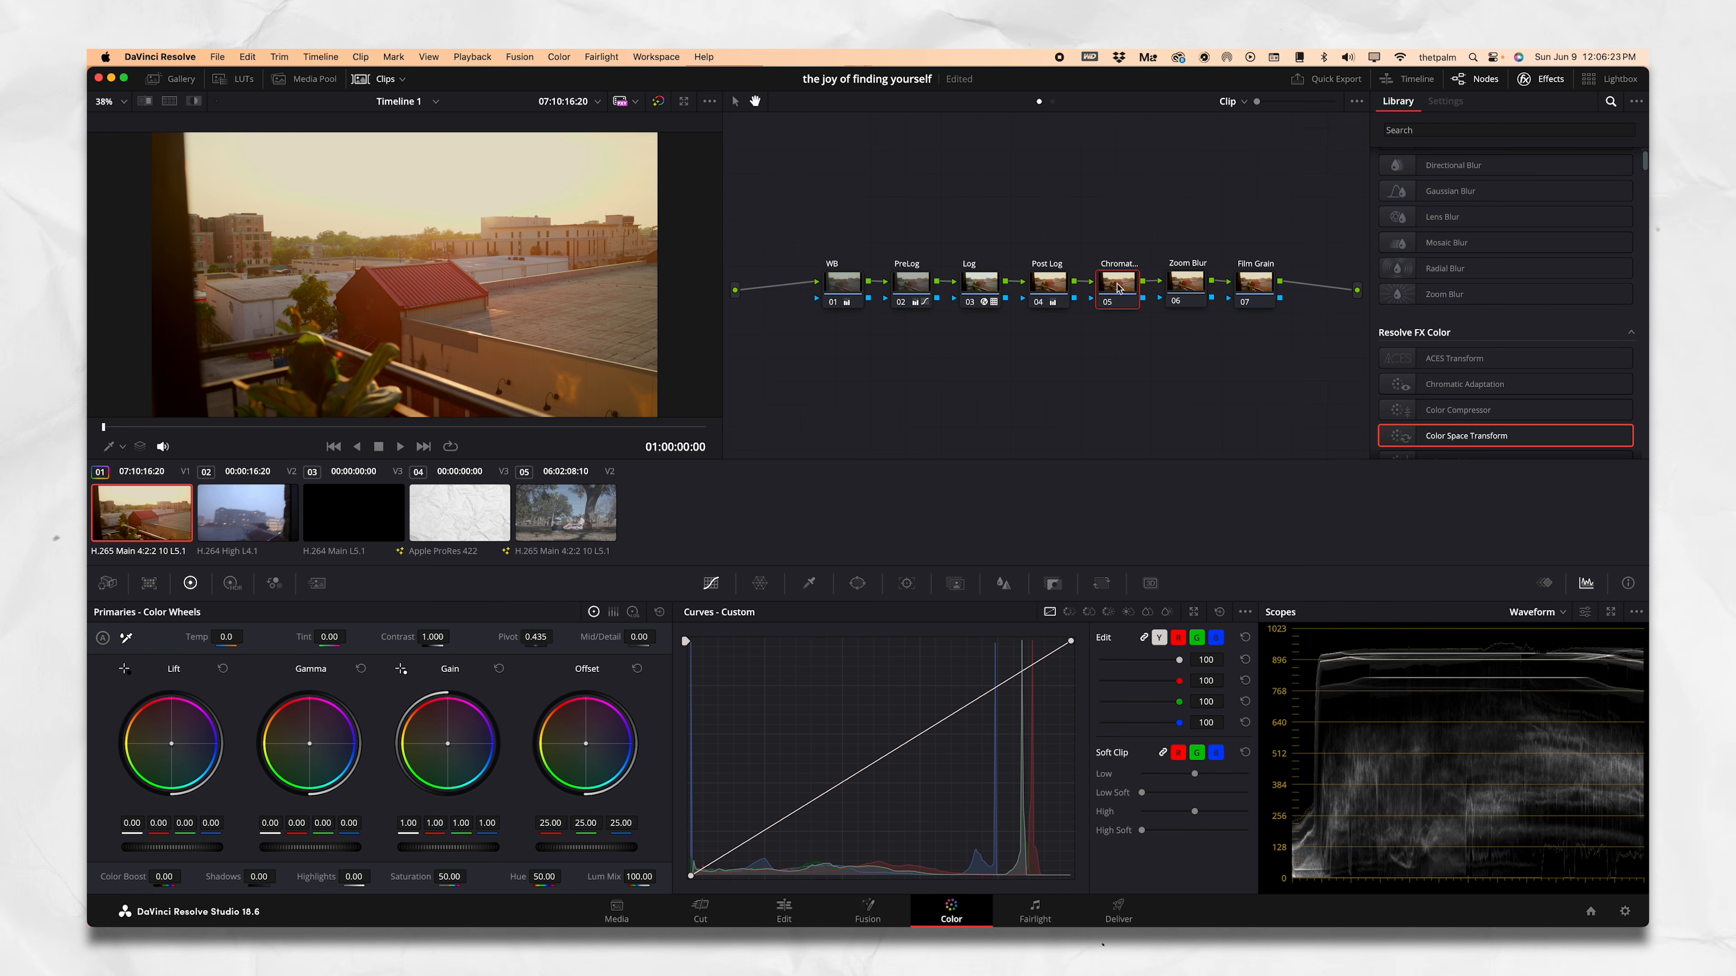
scroll(1471, 344, "up", 2)
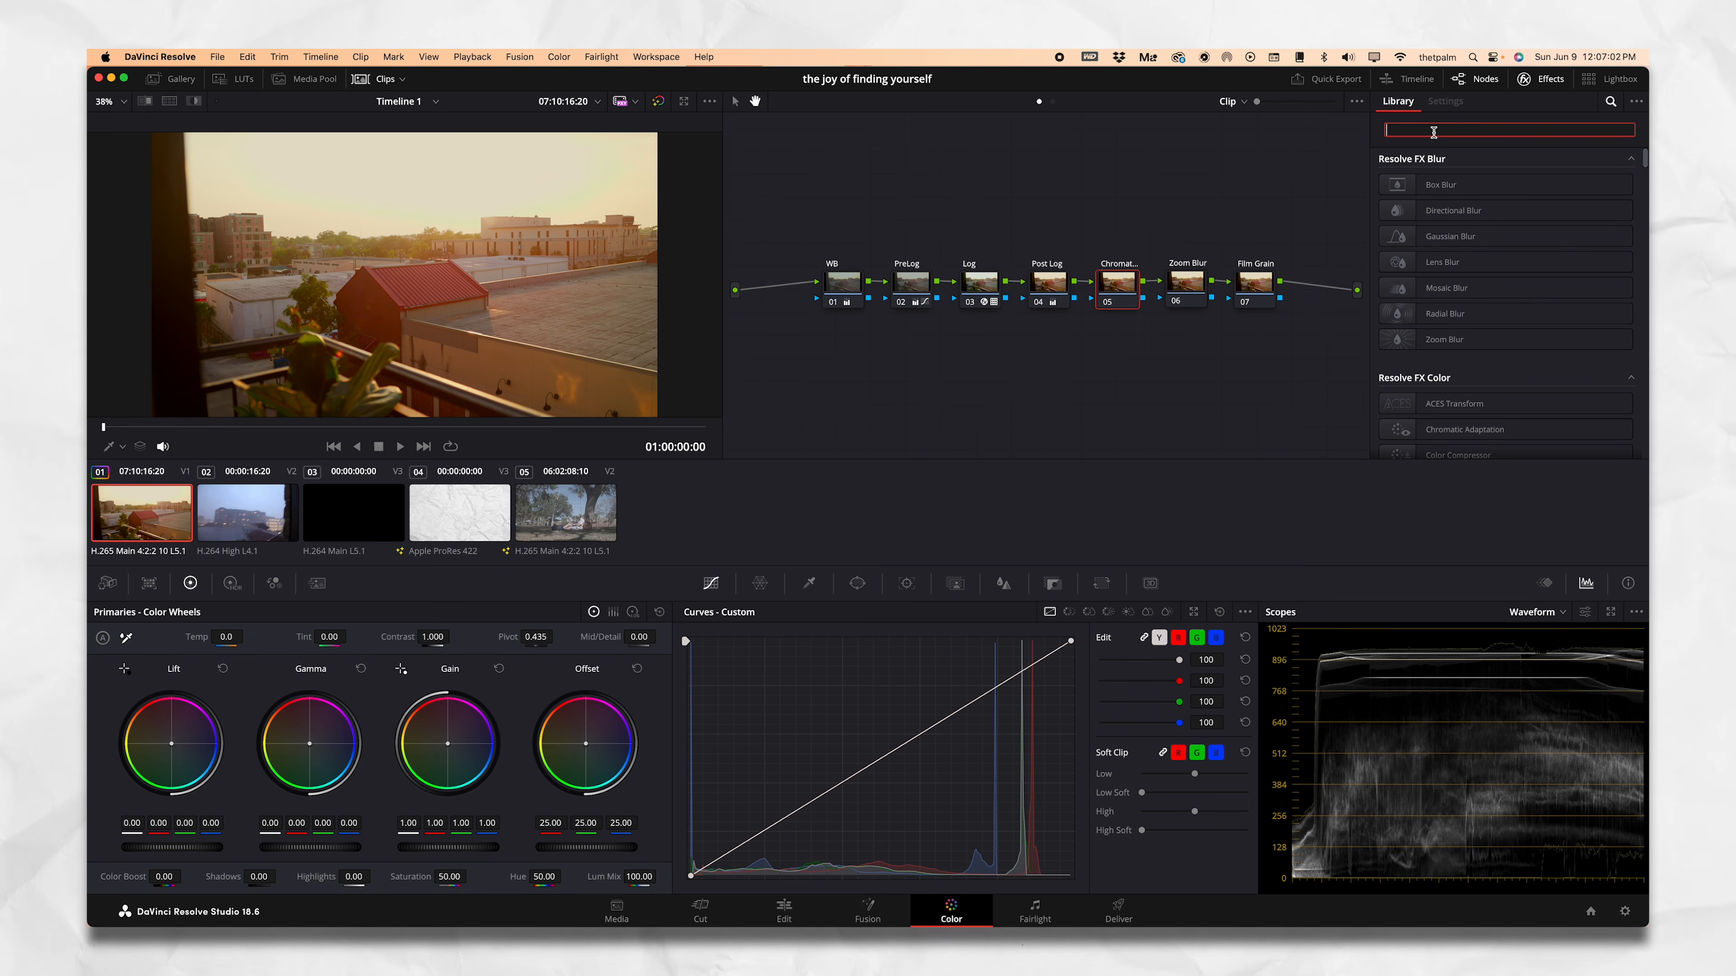
type("chrom")
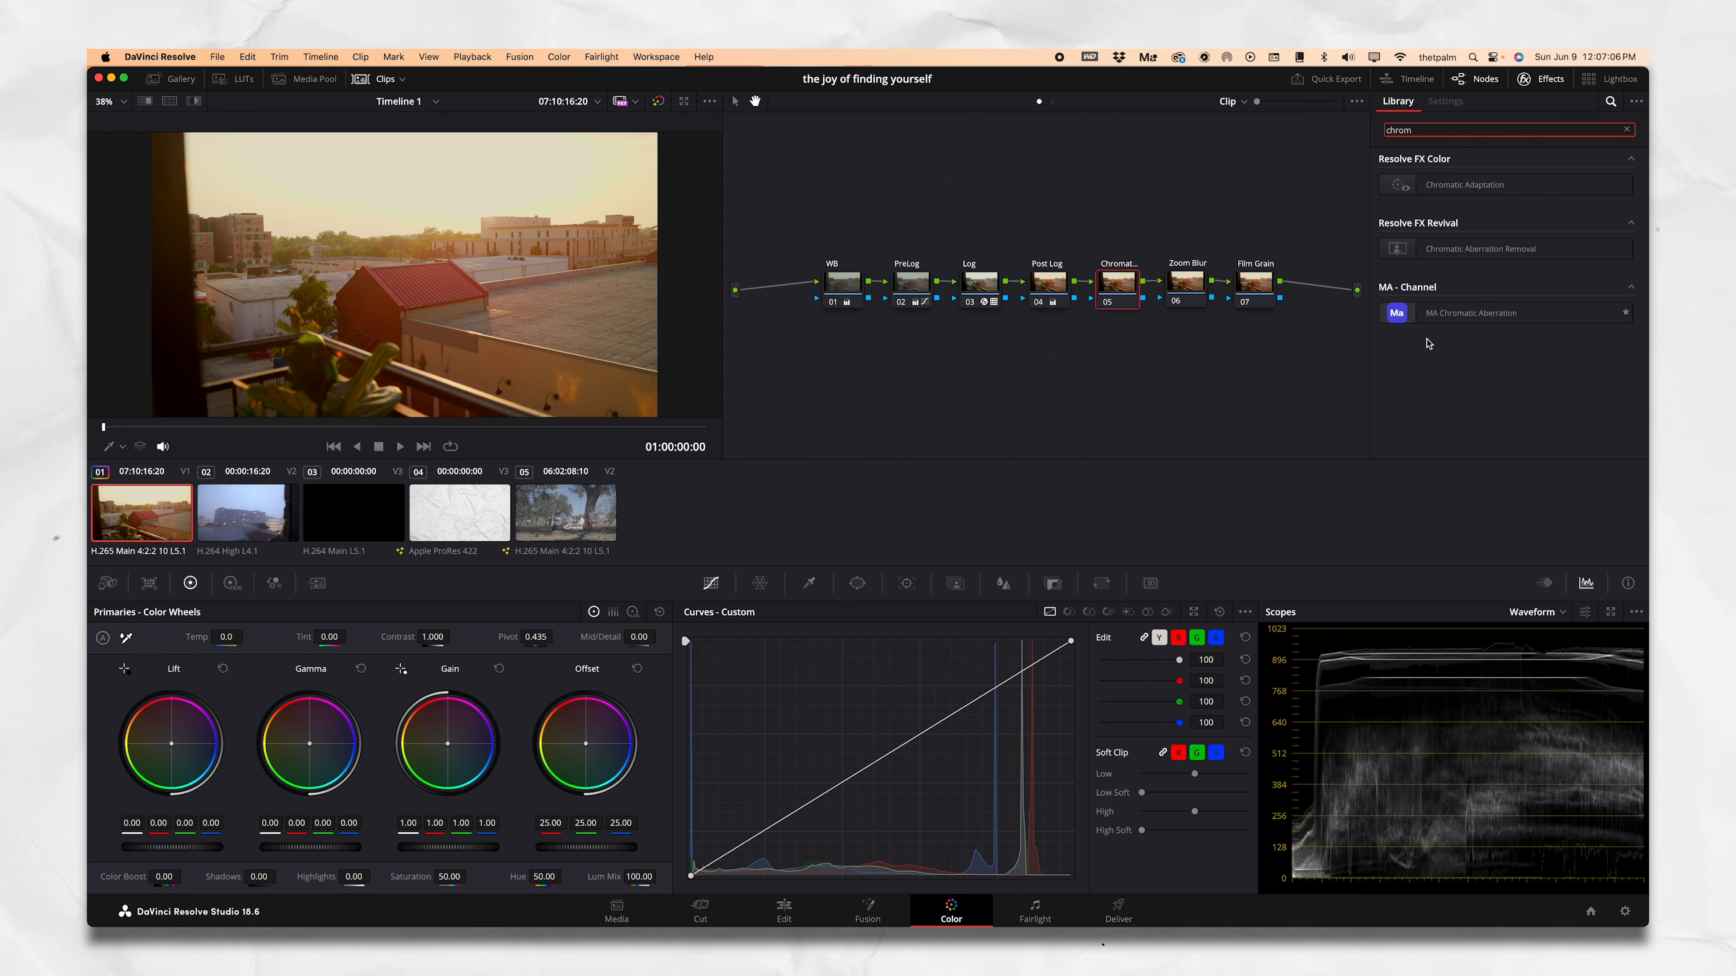
left_click_drag(1447, 316, 1129, 287)
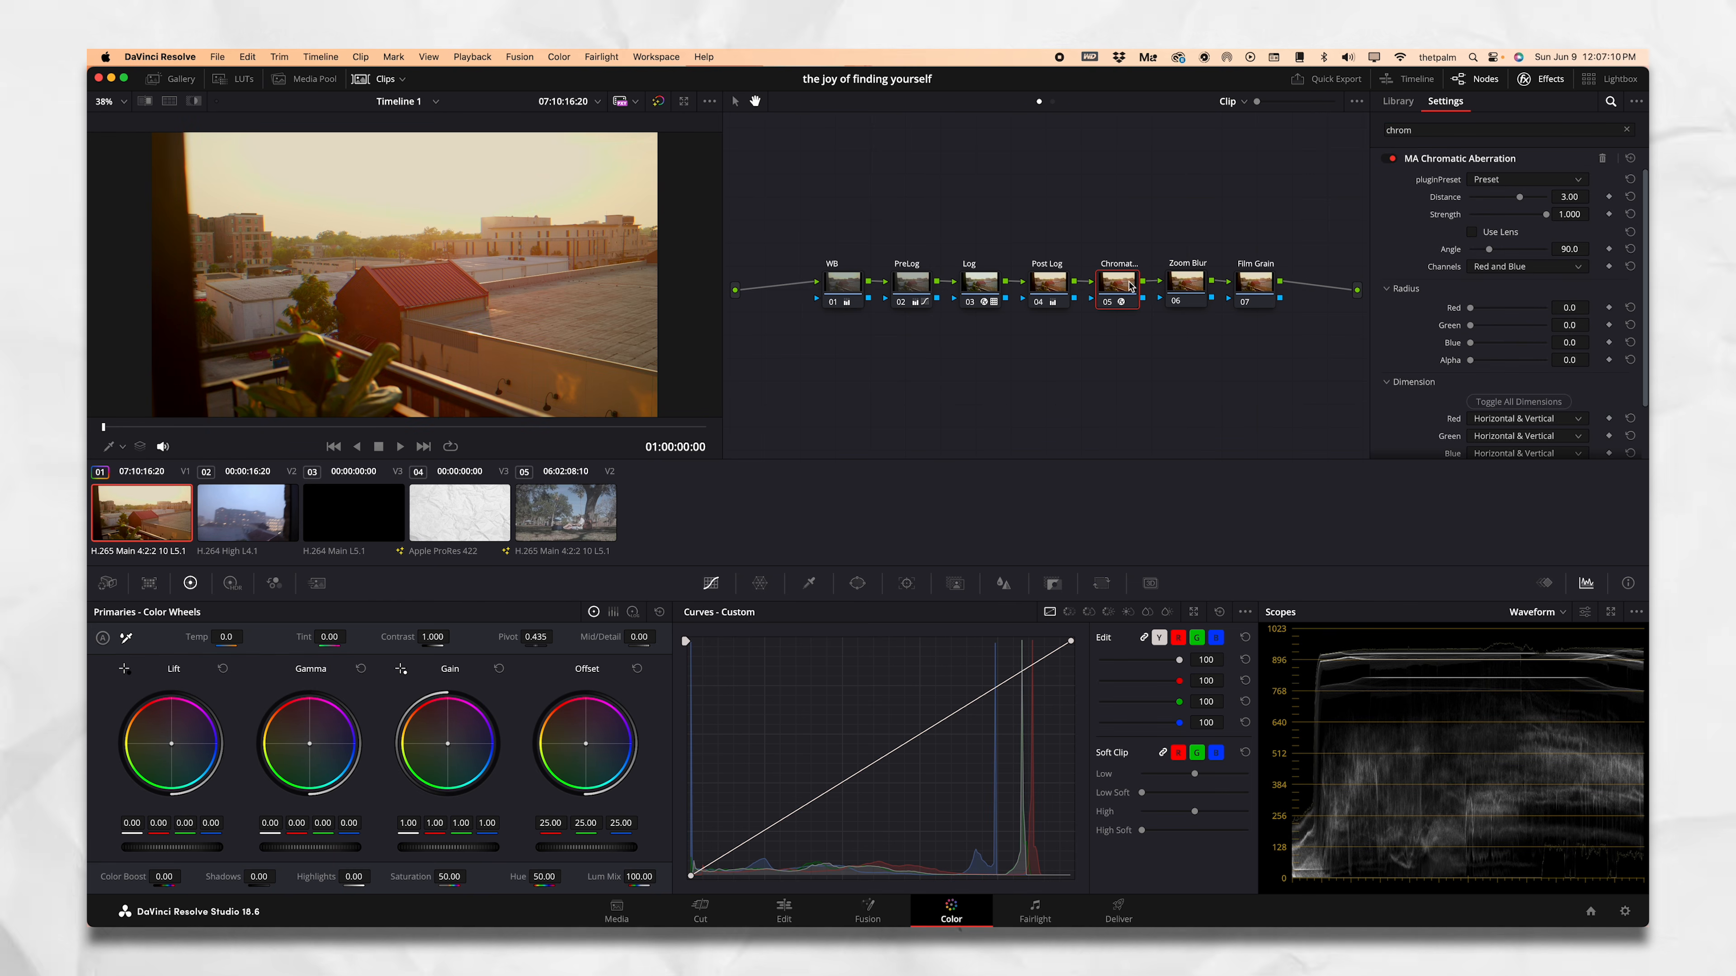
scroll(617, 219, "up", 6)
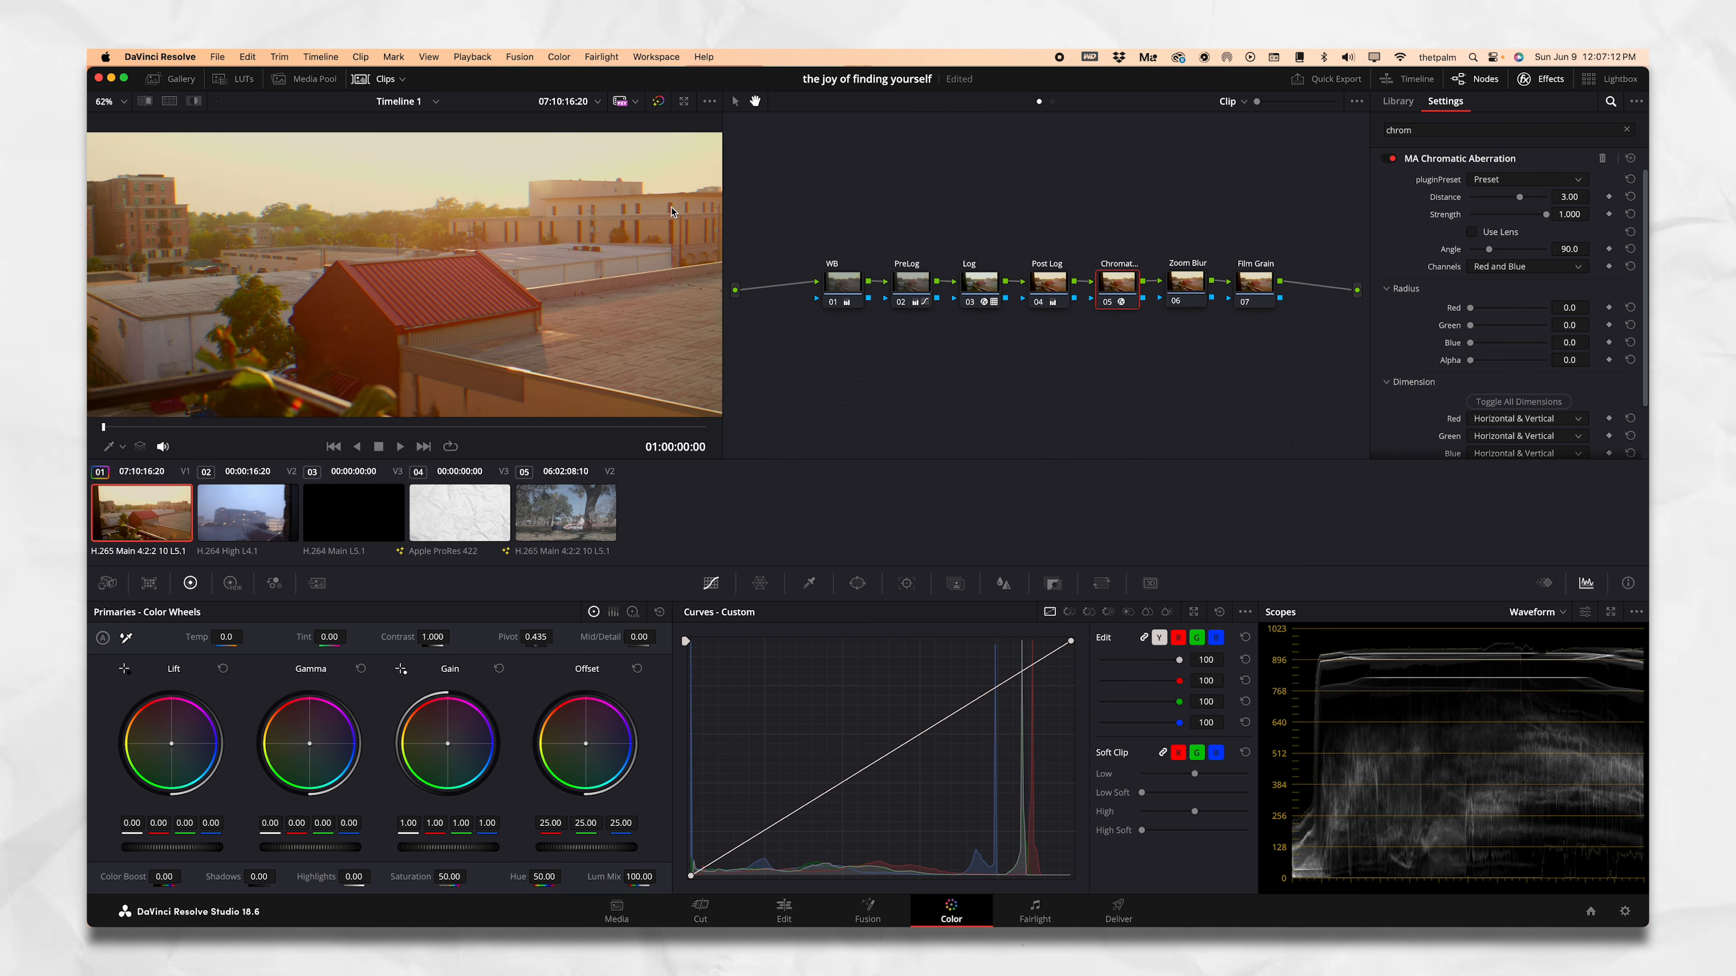
scroll(654, 254, "up", 4)
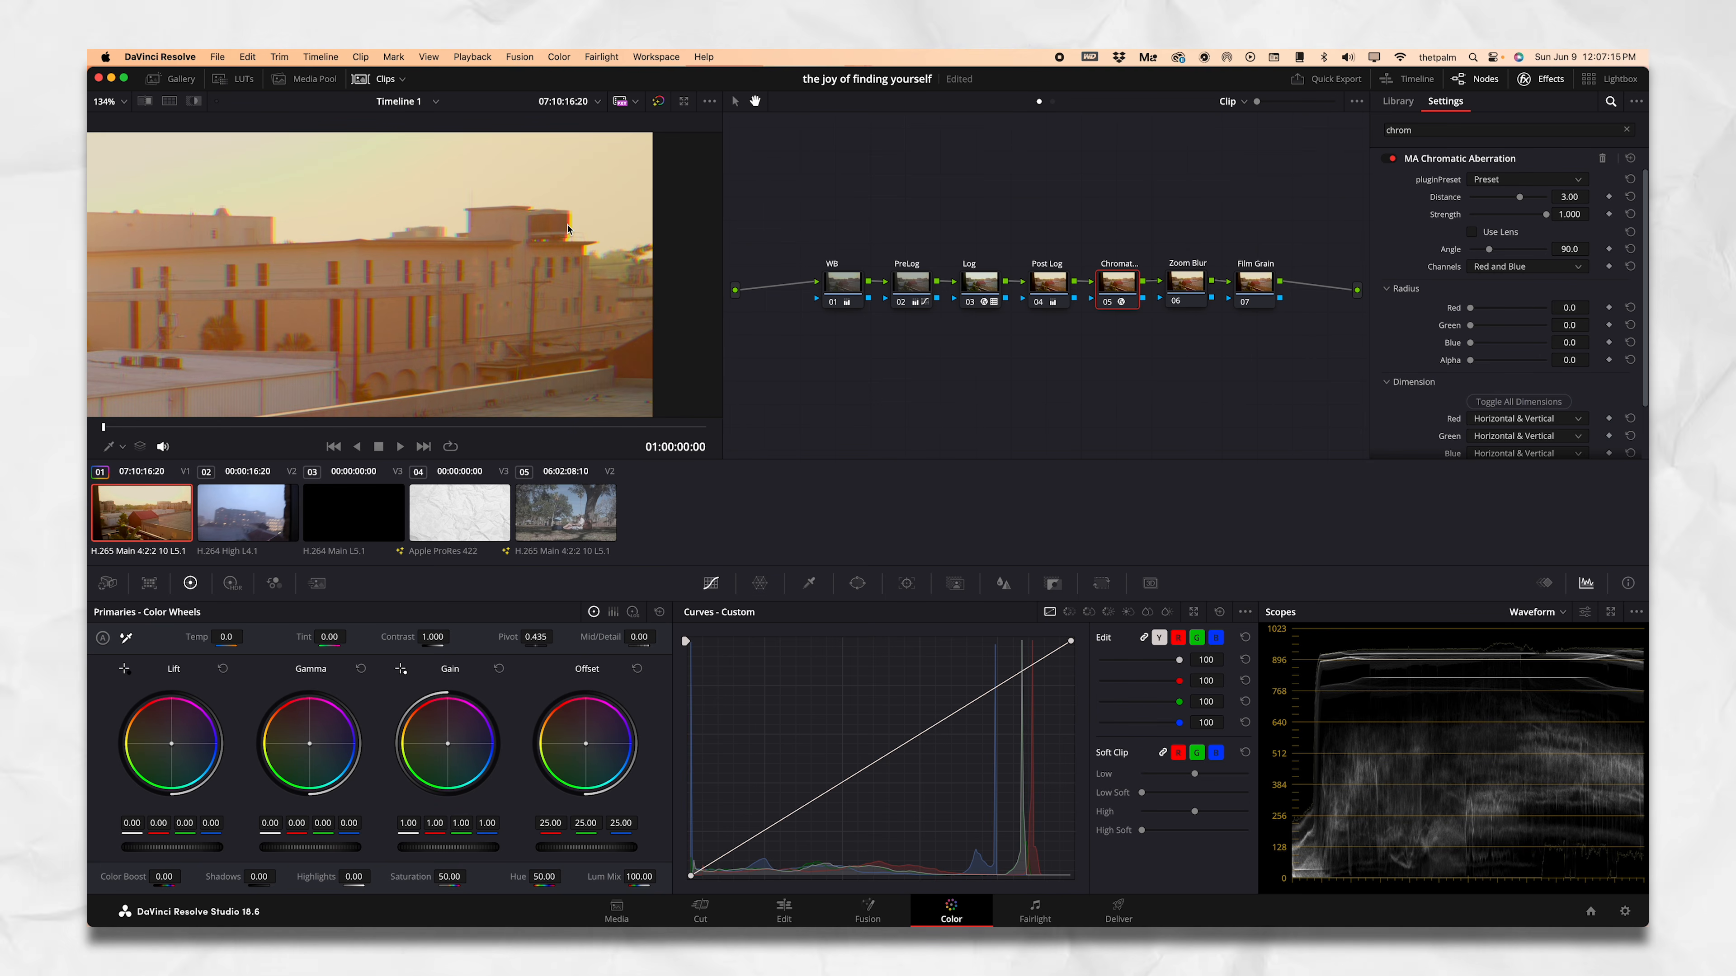
Compare the building's edges with and without the chromatic aberration, then fit the whole image in the viewer
key("super+z")
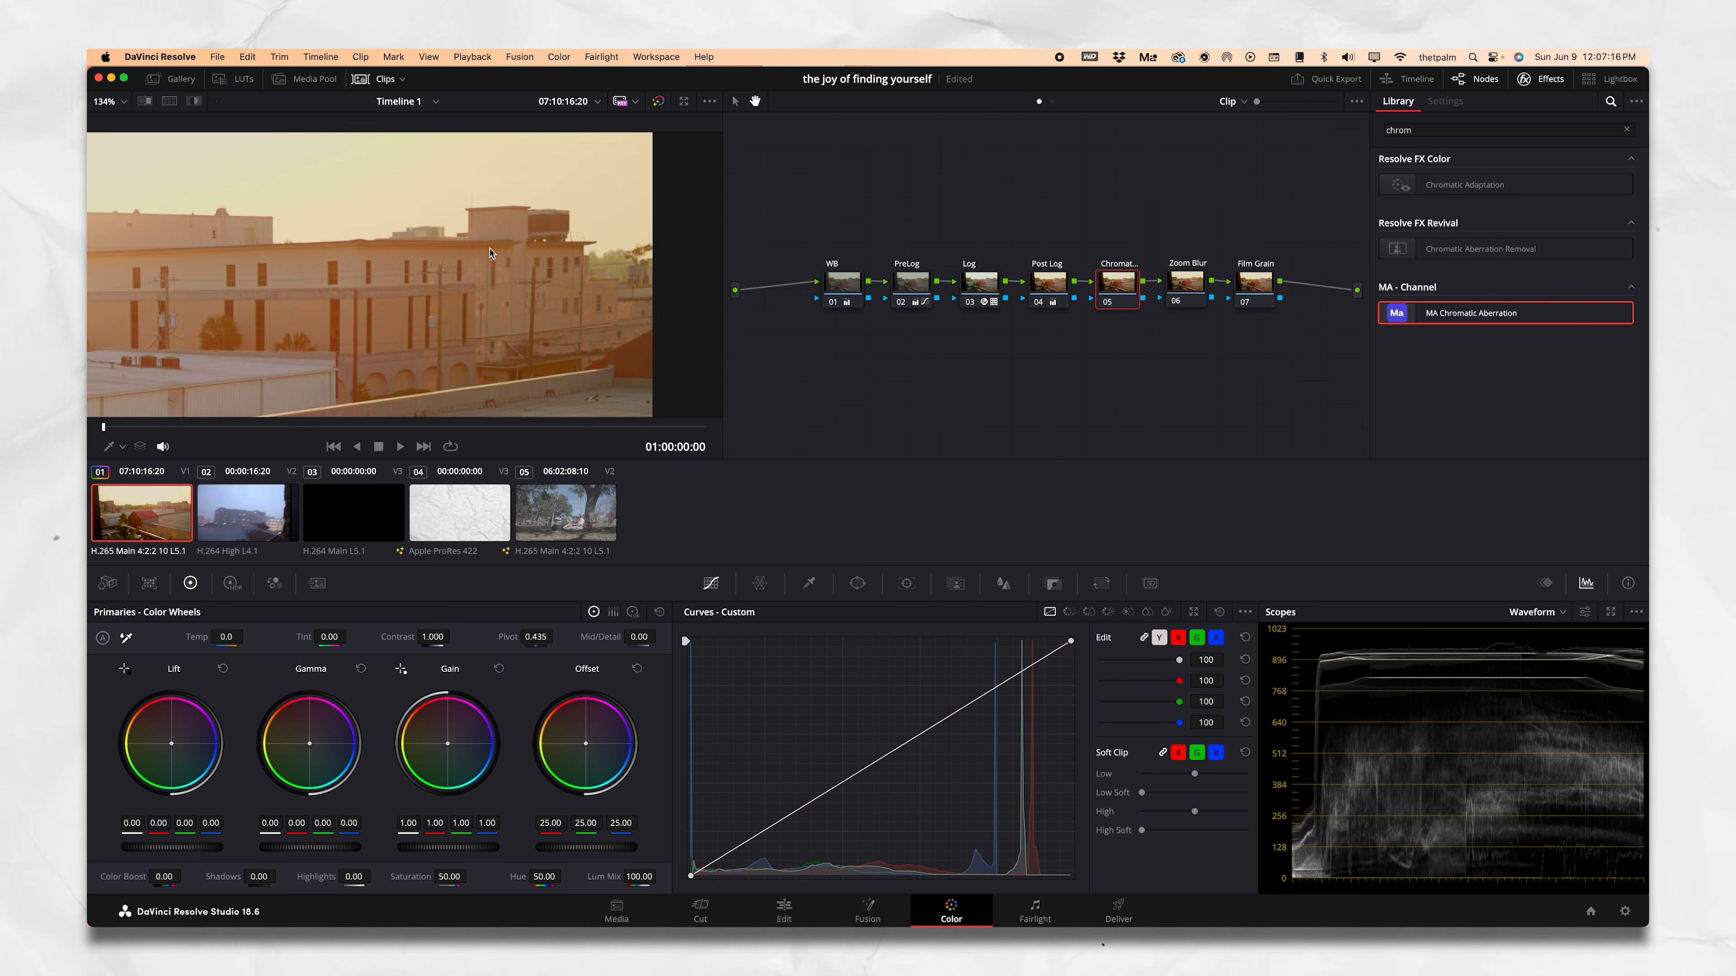
key("super+shift+z")
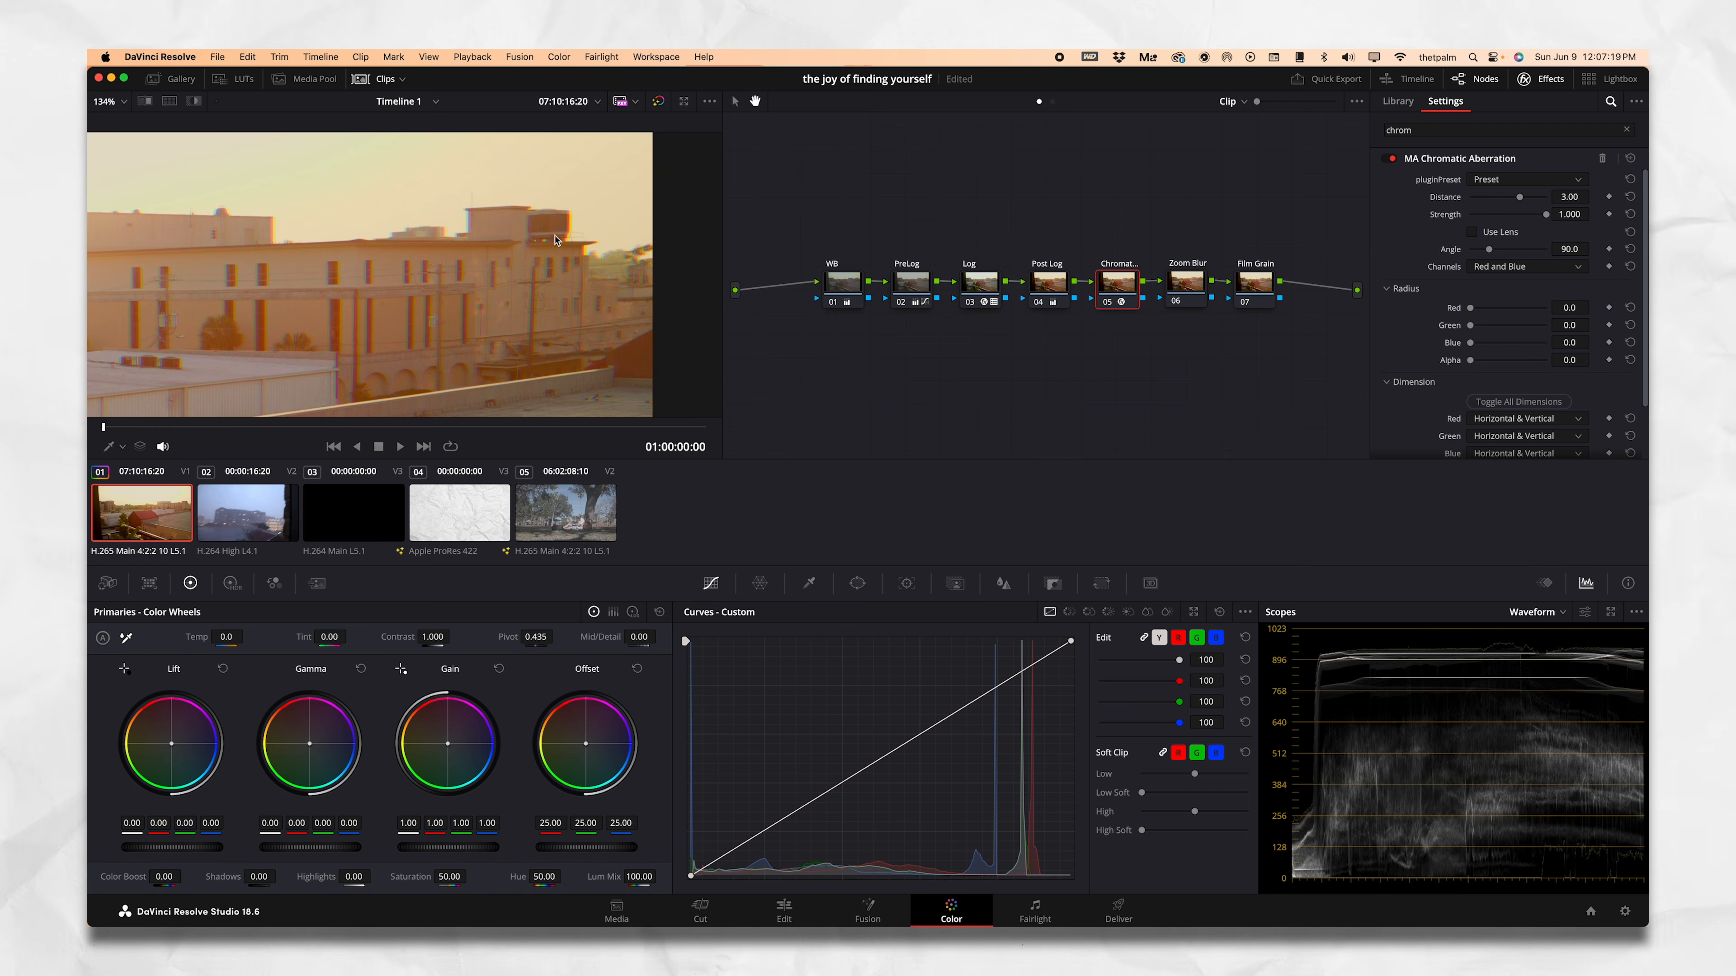
scroll(501, 248, "down", 4)
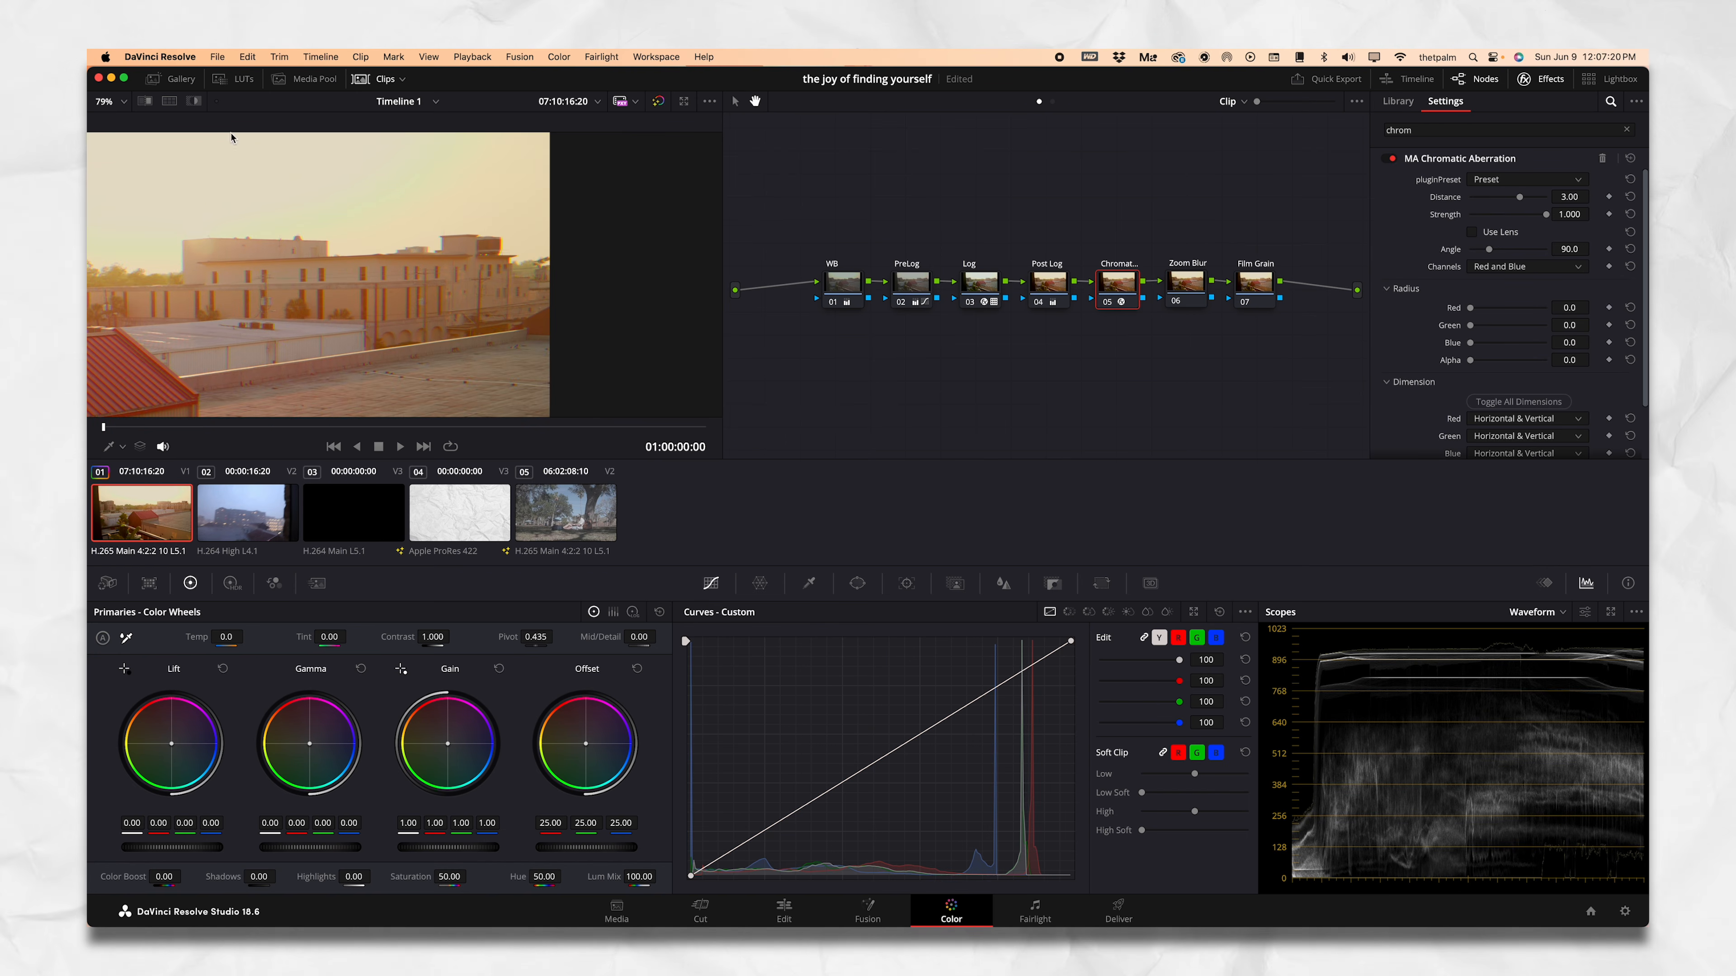
left_click(108, 101)
left_click(130, 123)
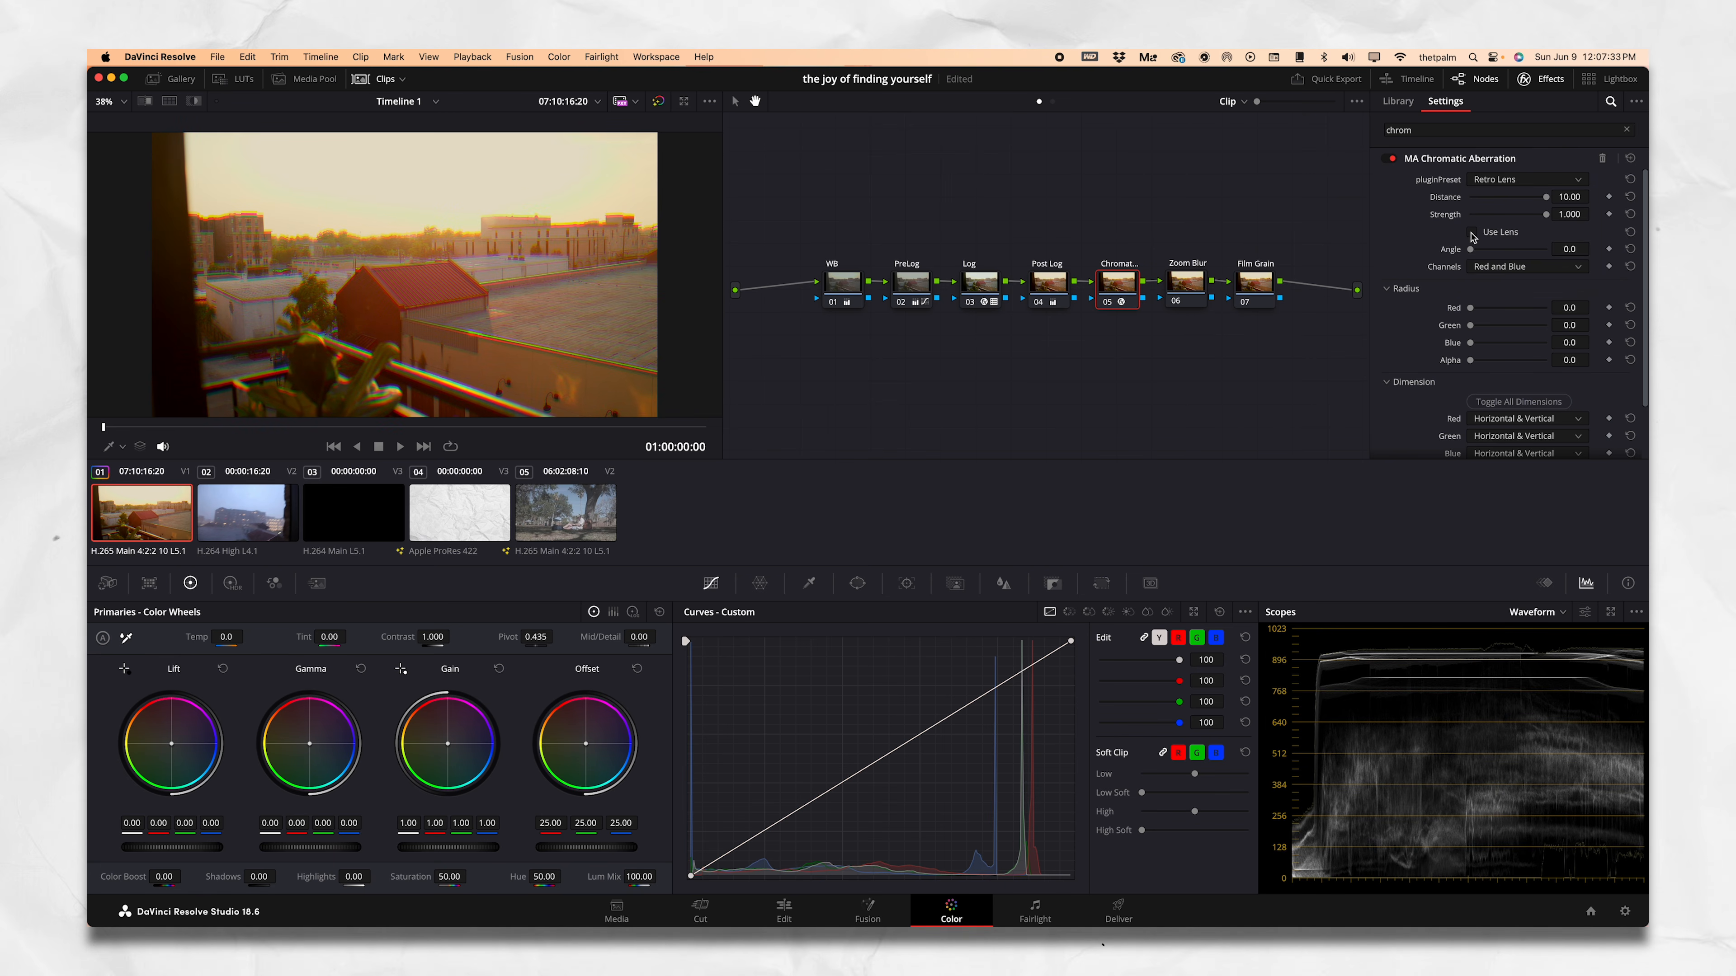
Enable Use Lens for MA Chromatic Aberration and adjust its lens radius to about 783
left_click(1472, 233)
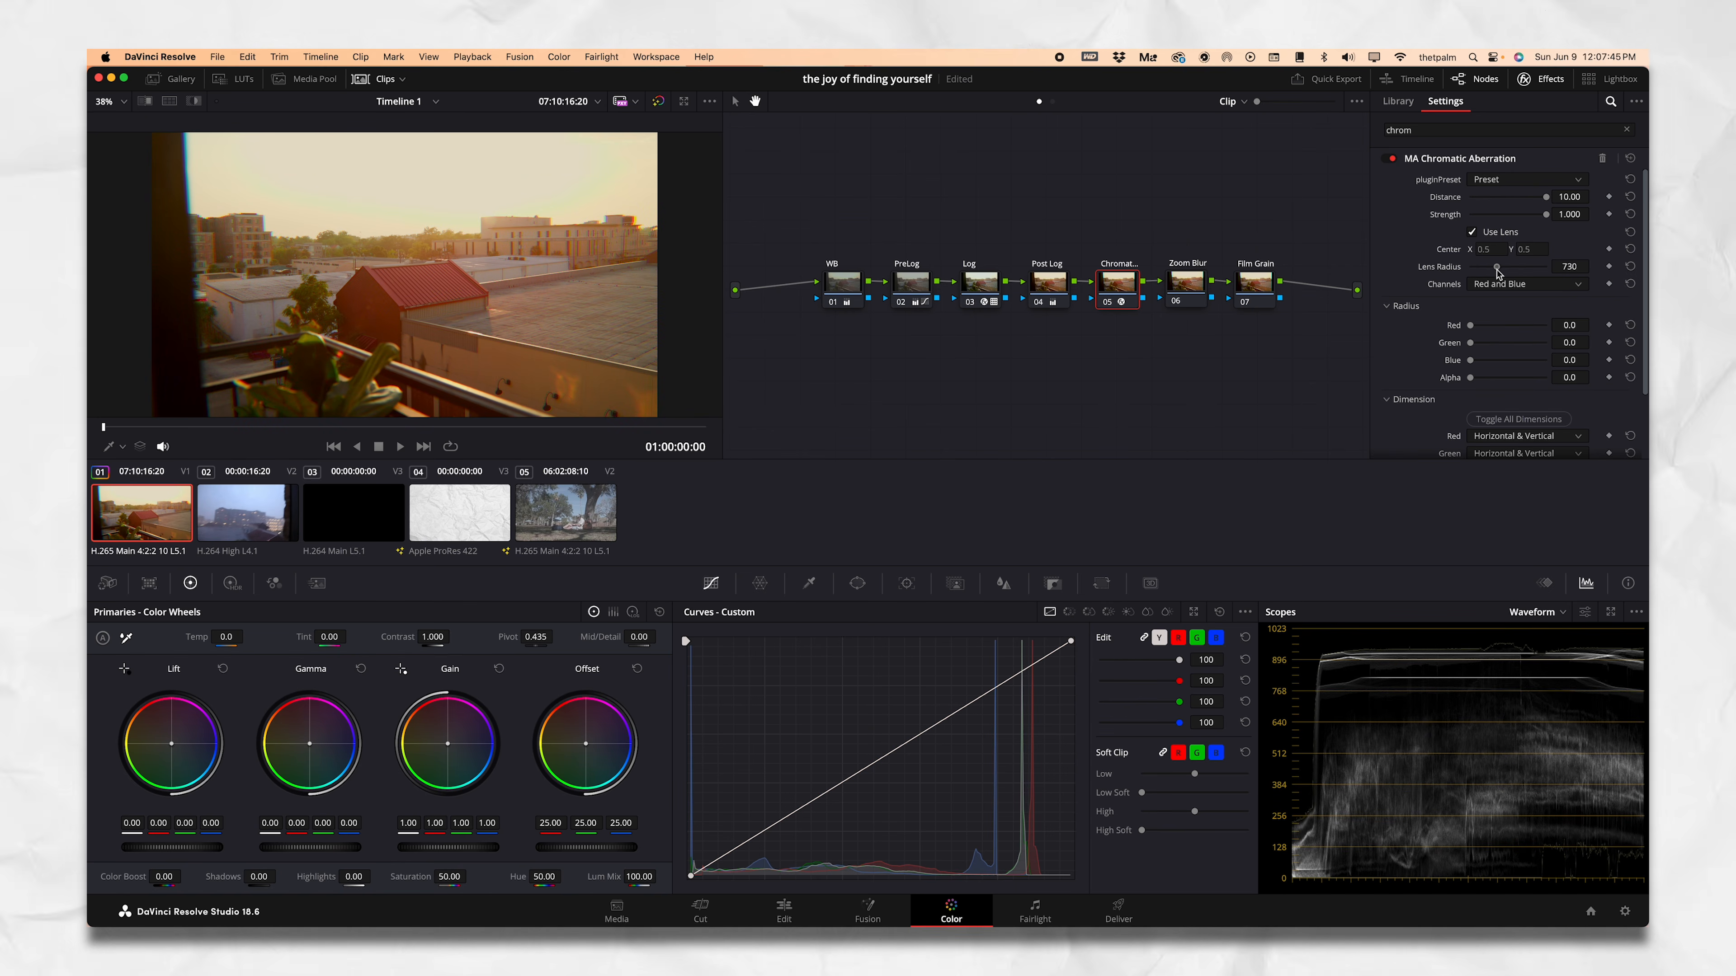
left_click_drag(1500, 273, 1498, 273)
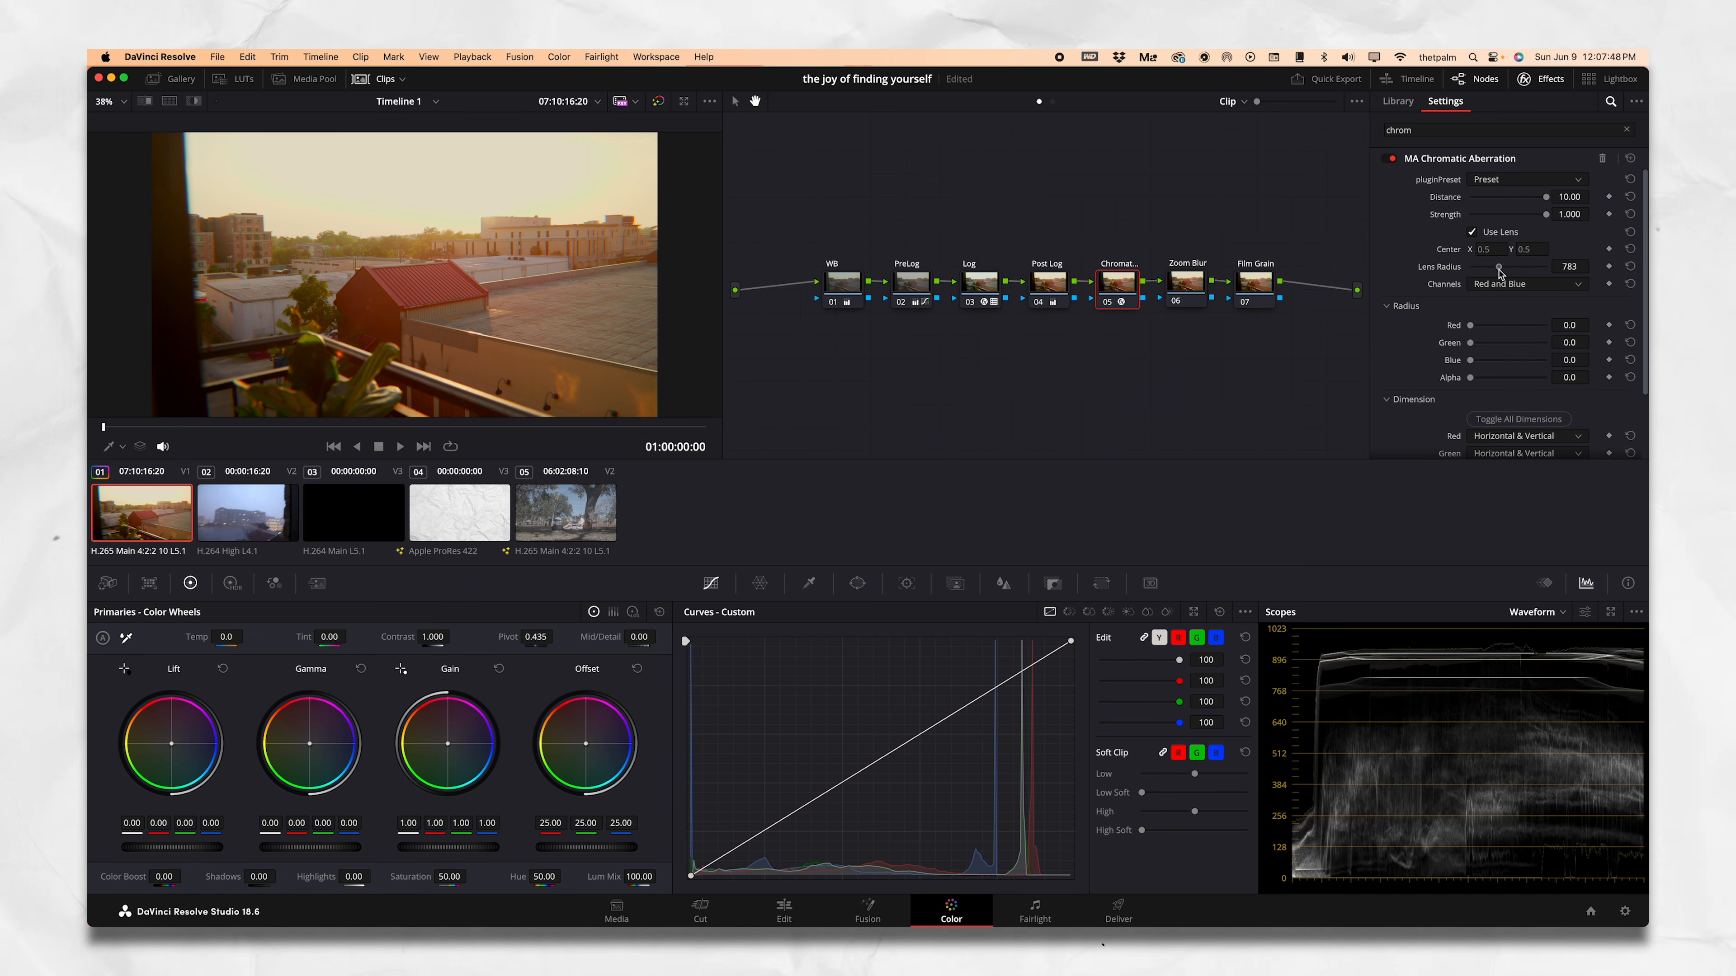
left_click_drag(1506, 272, 1501, 272)
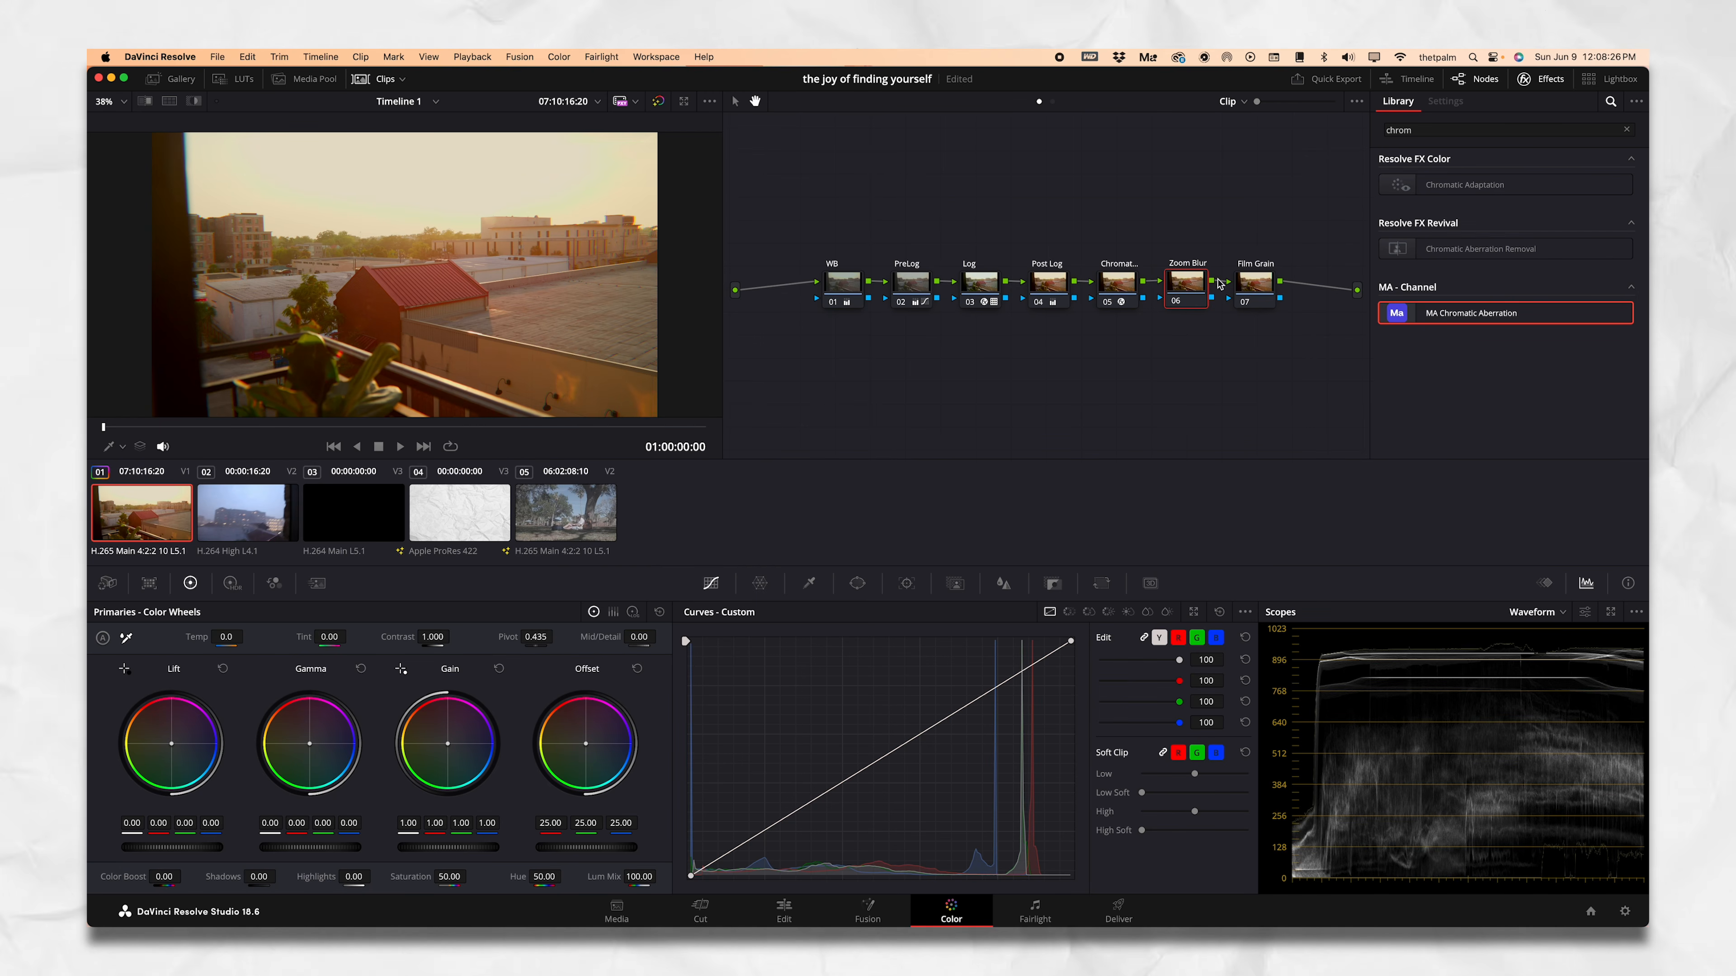
Search the effects for "blur" and apply MA Zoom Blur to node 06
left_click(1440, 129)
key("super+a")
type("blur")
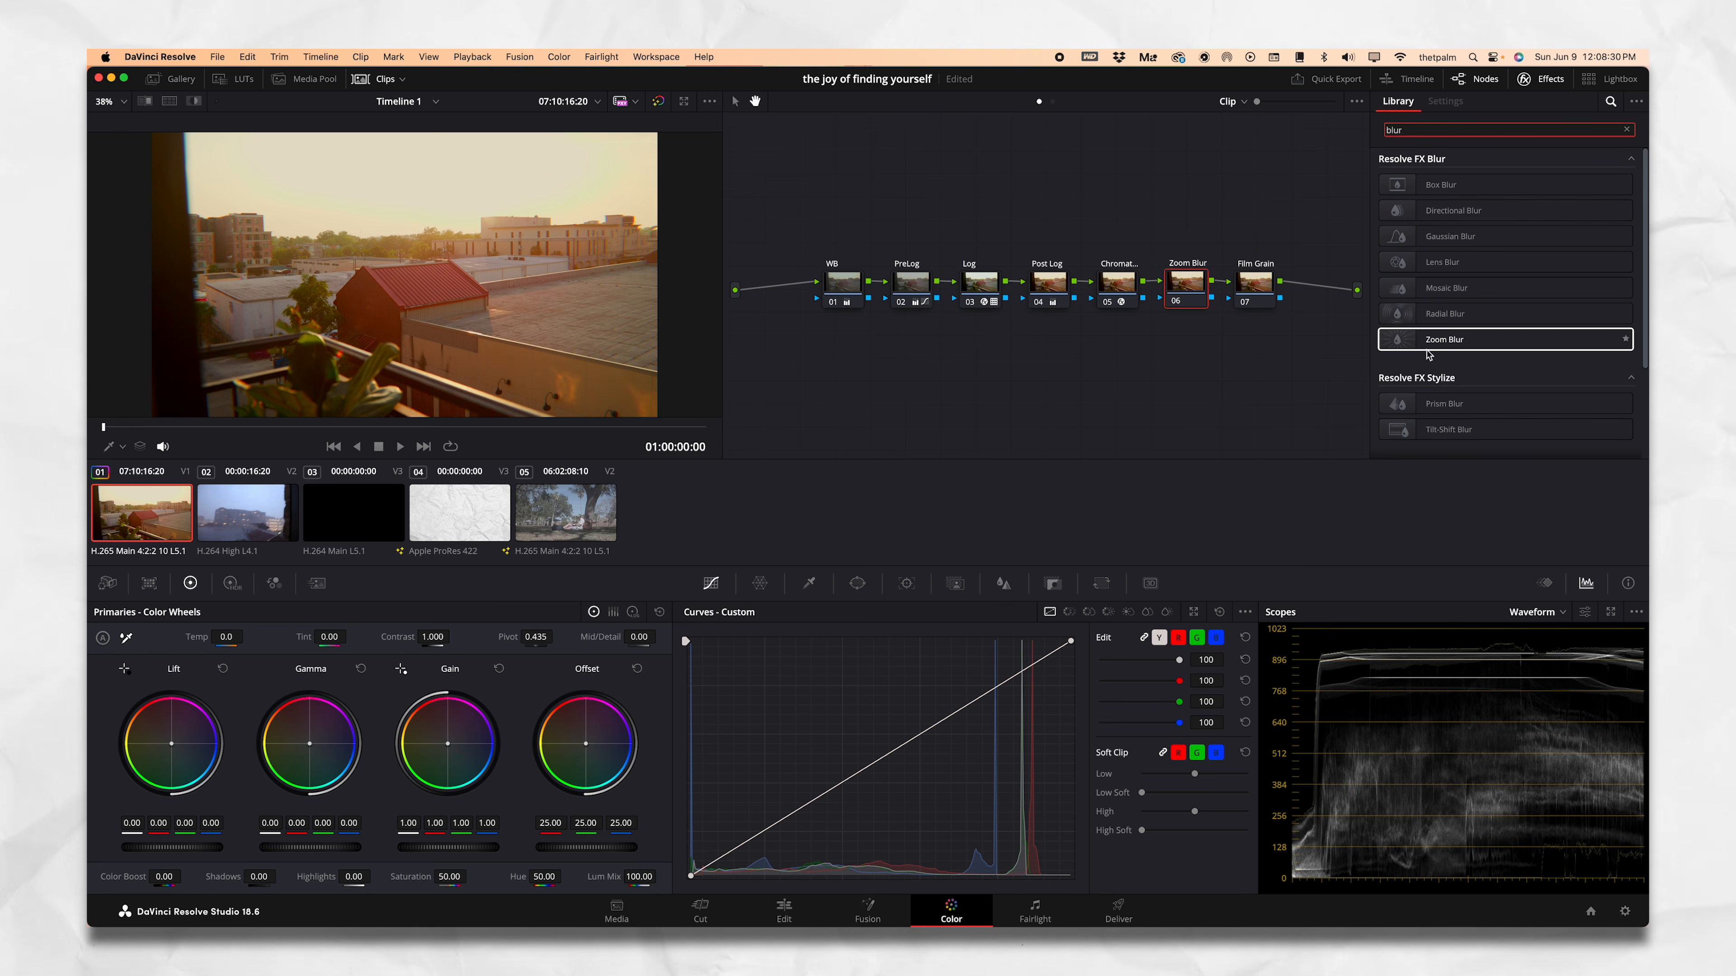
scroll(1438, 356, "down", 3)
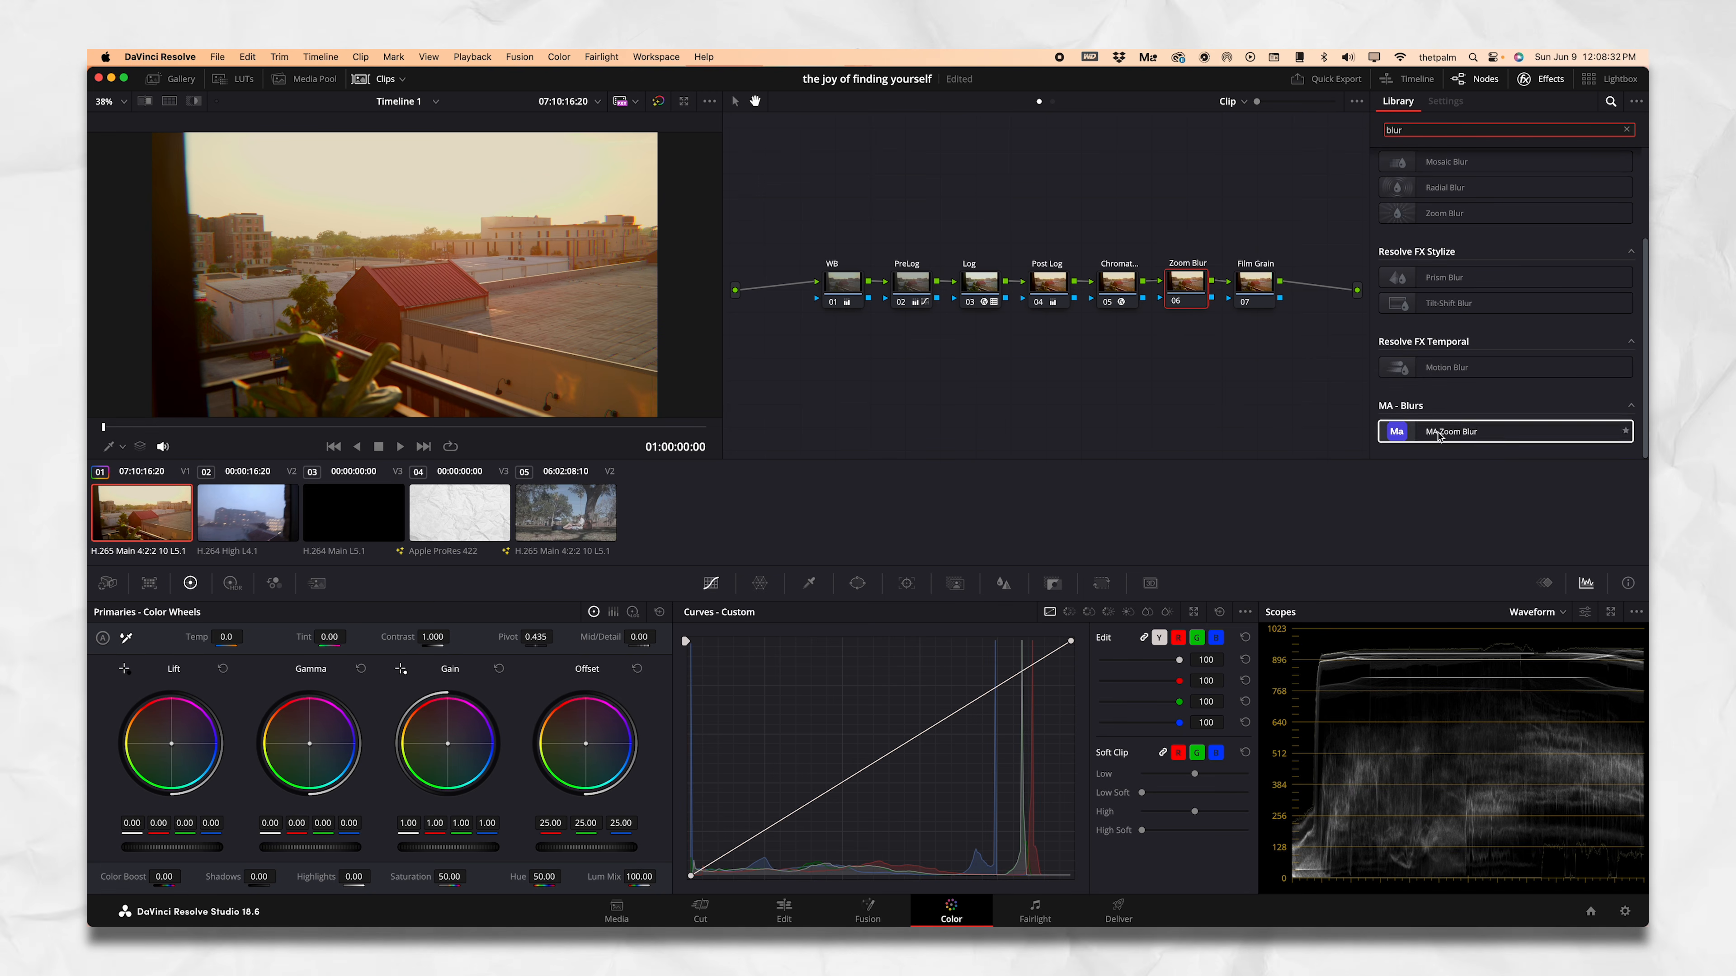
left_click_drag(1449, 437, 1192, 283)
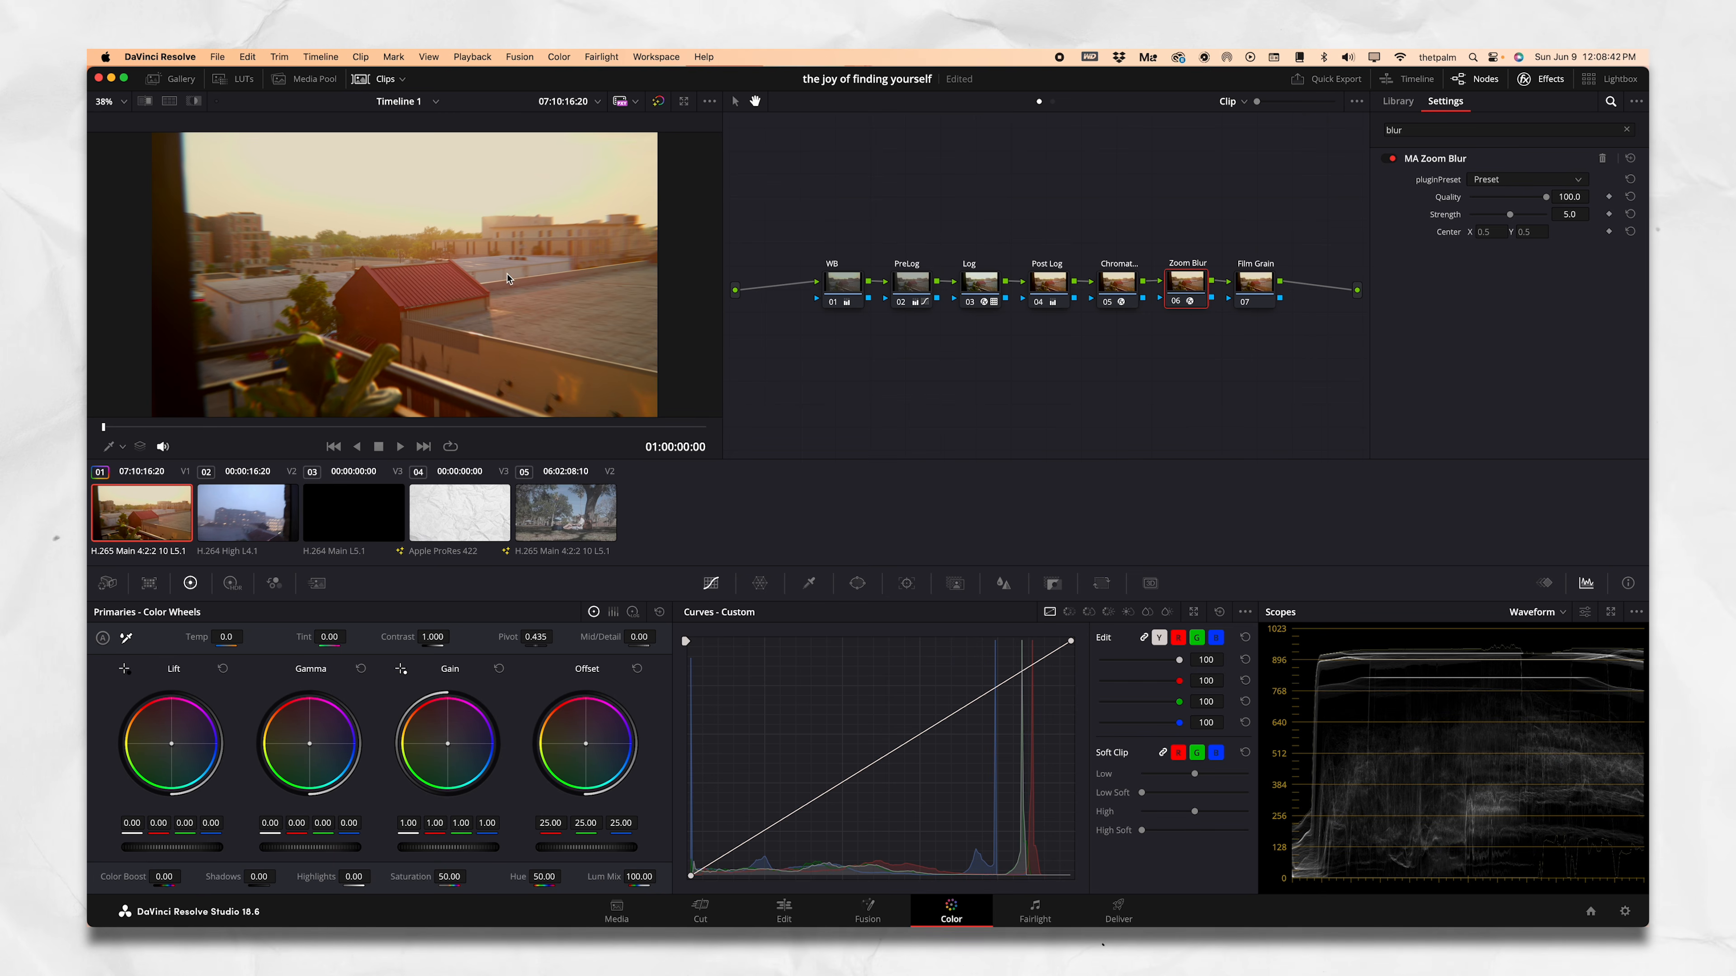
Give MA Zoom Blur the Subtle preset and compare the image with the effect off and on
left_click(1487, 180)
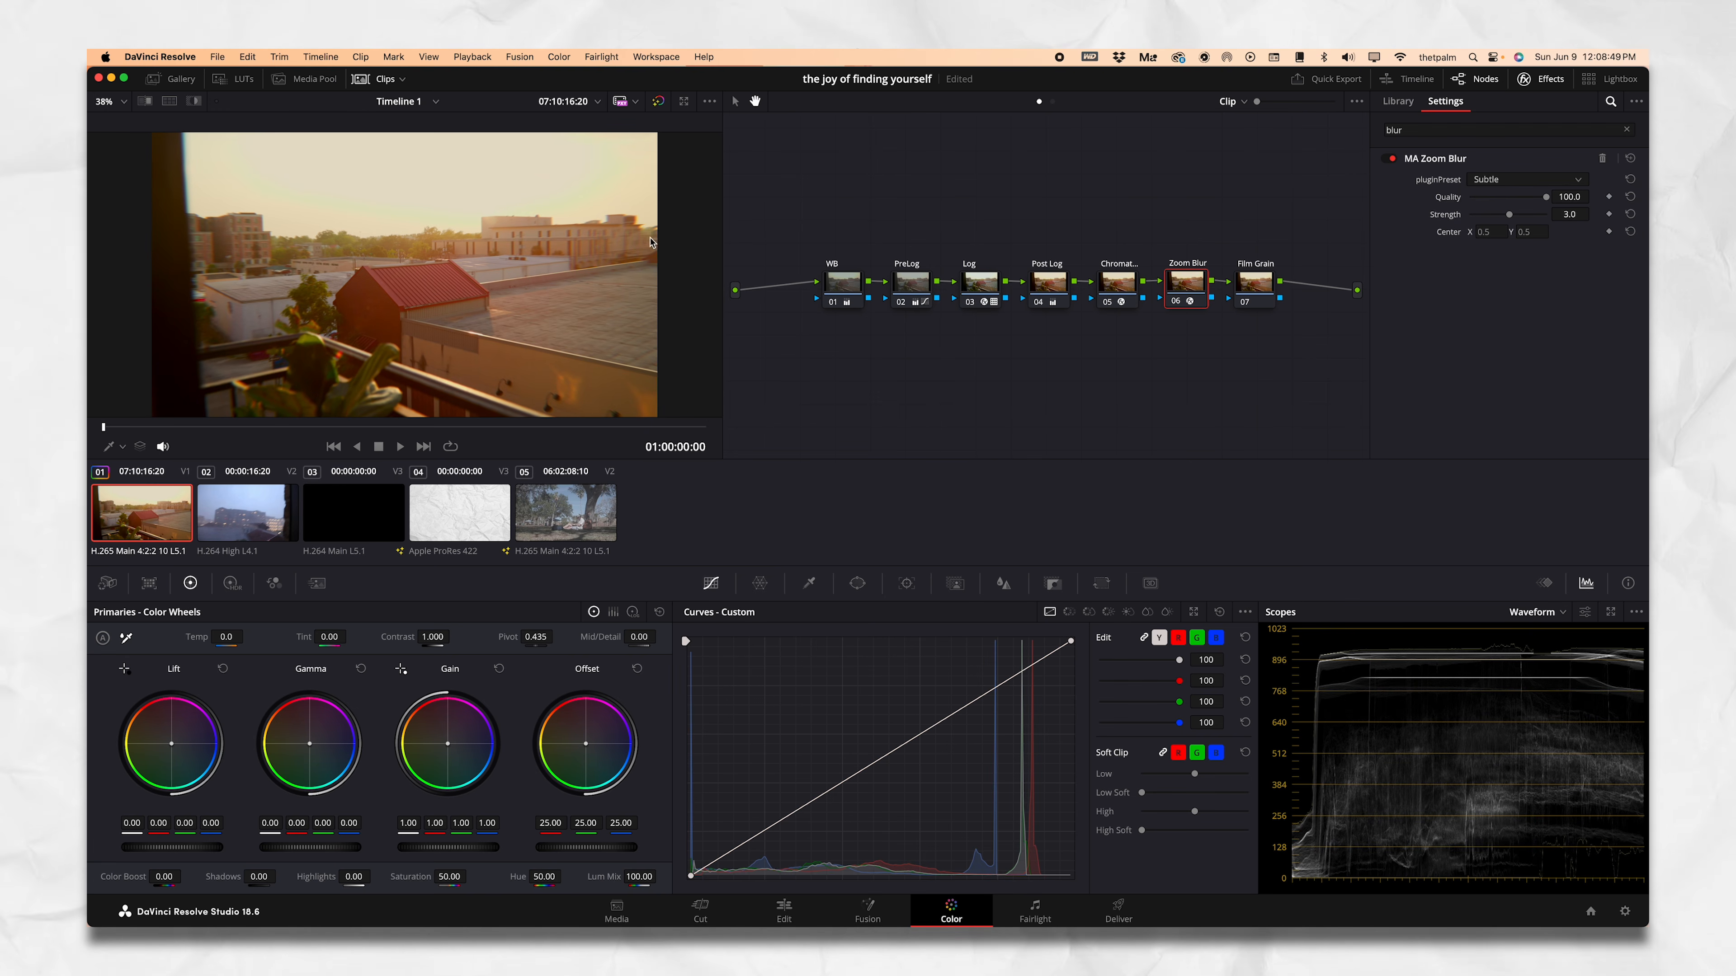
left_click(1388, 160)
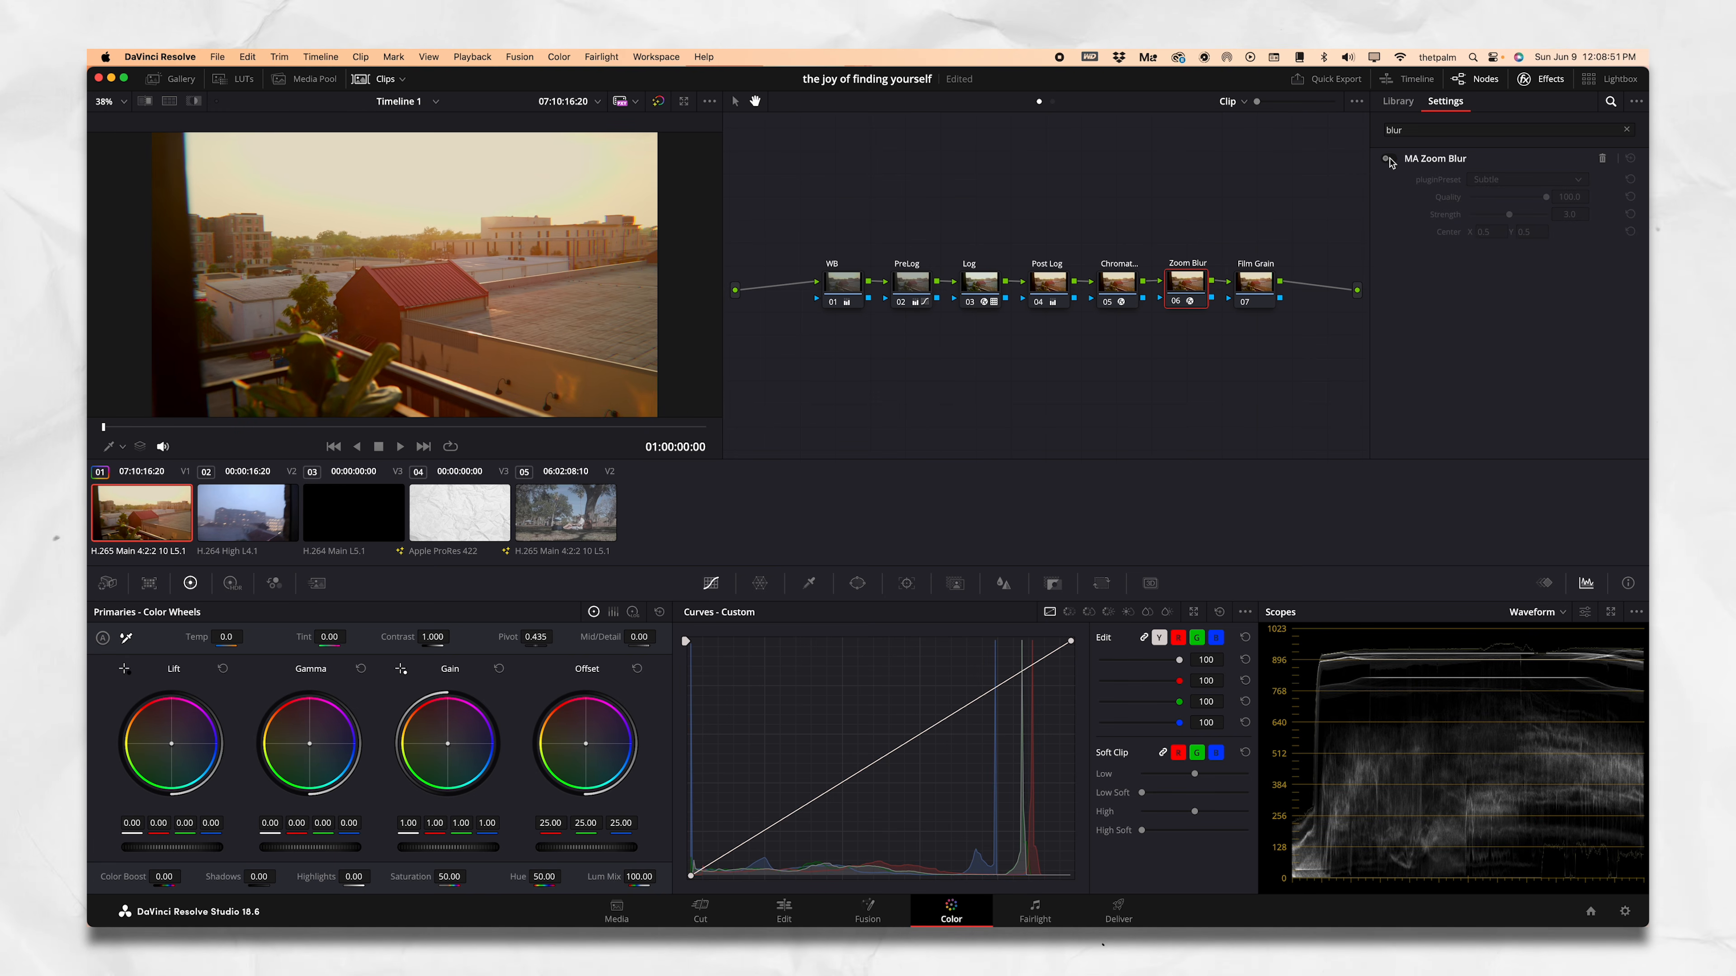
left_click(1387, 159)
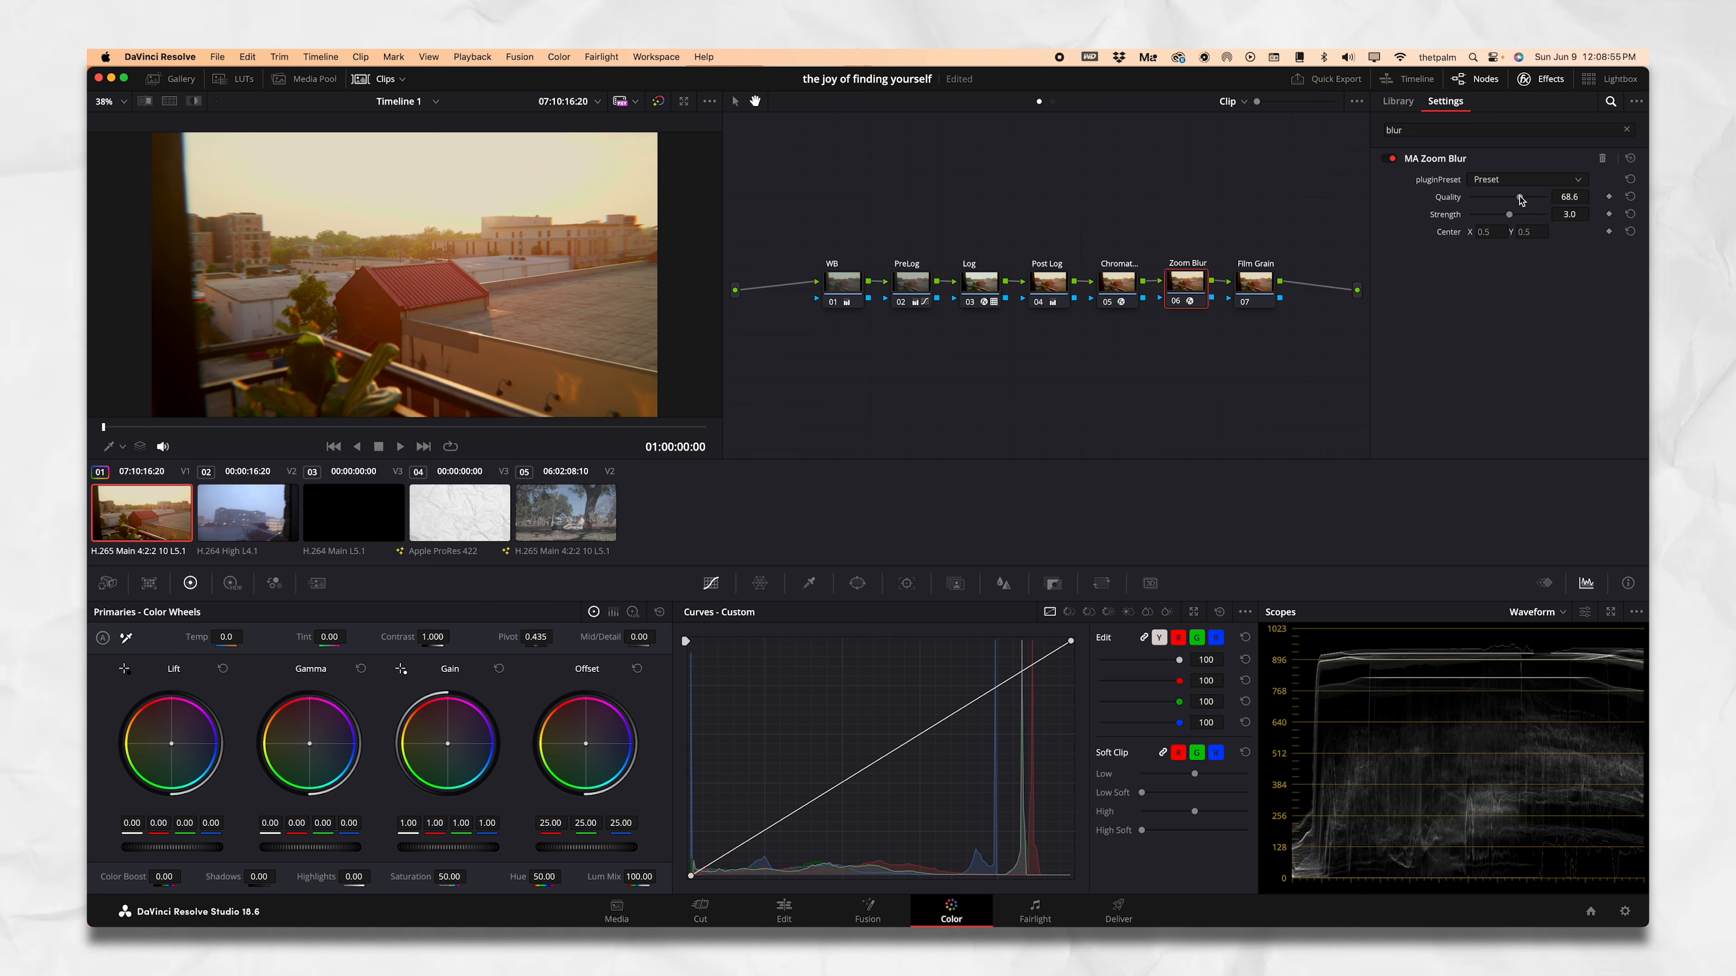
Reduce the MA Zoom Blur strength to 0.9 and compare the image with the effect off and on
left_click_drag(1507, 218, 1510, 218)
left_click(1387, 160)
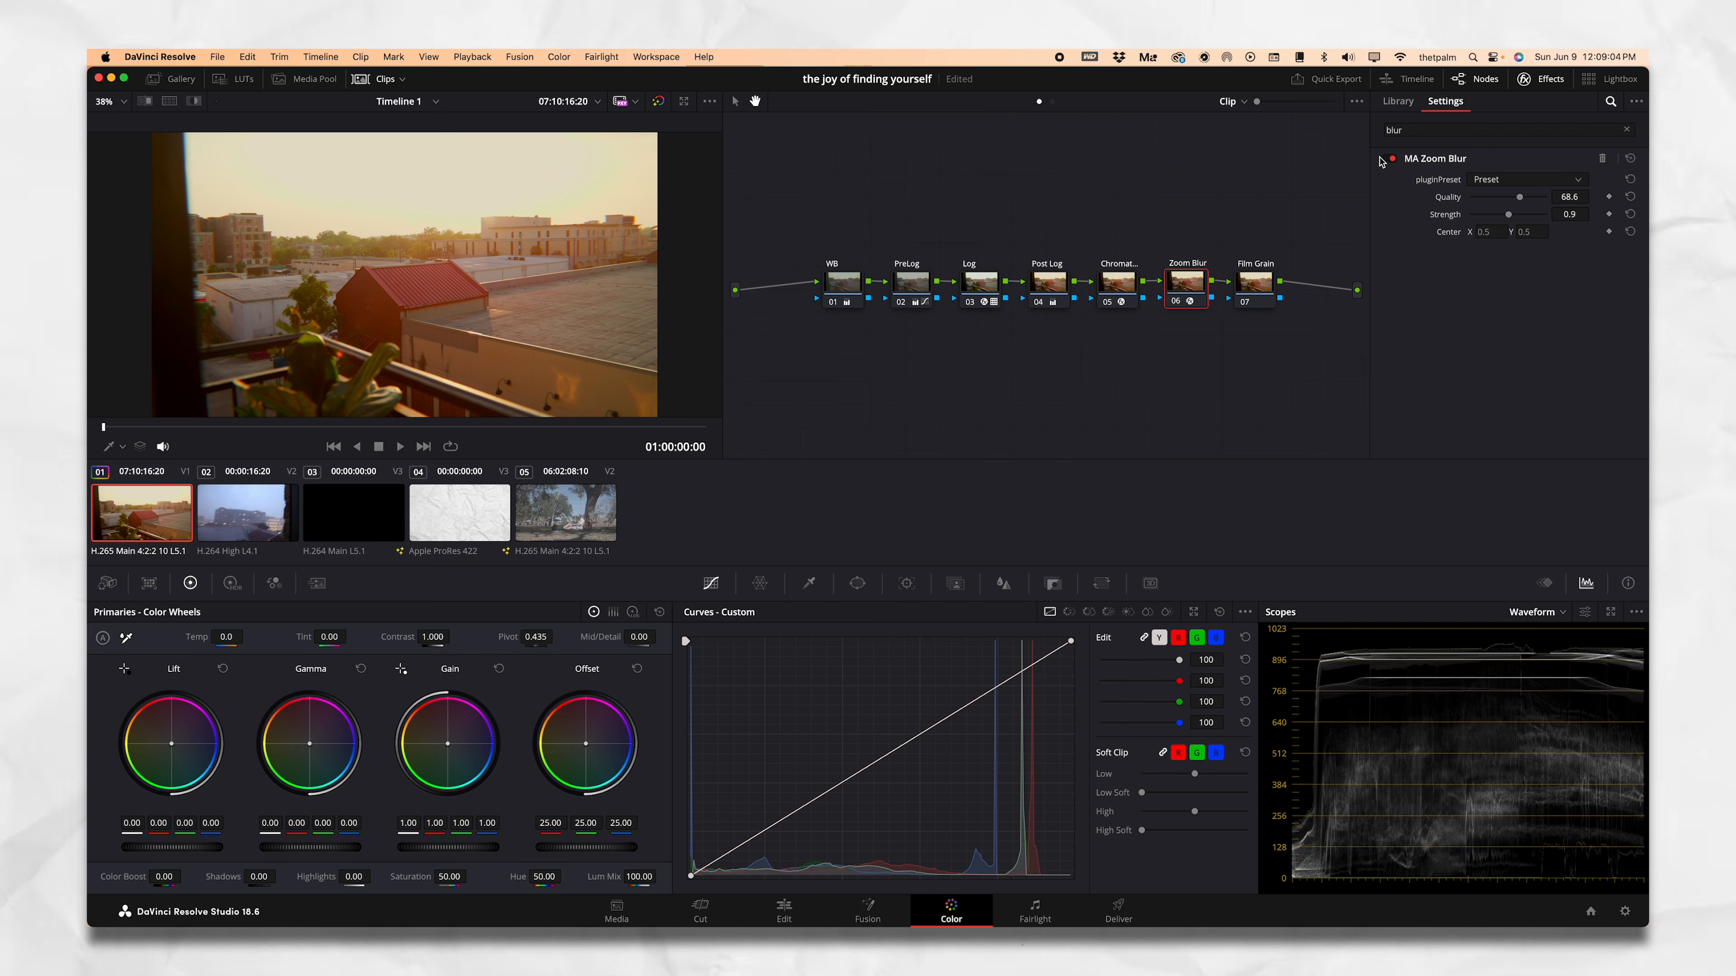
left_click(1387, 160)
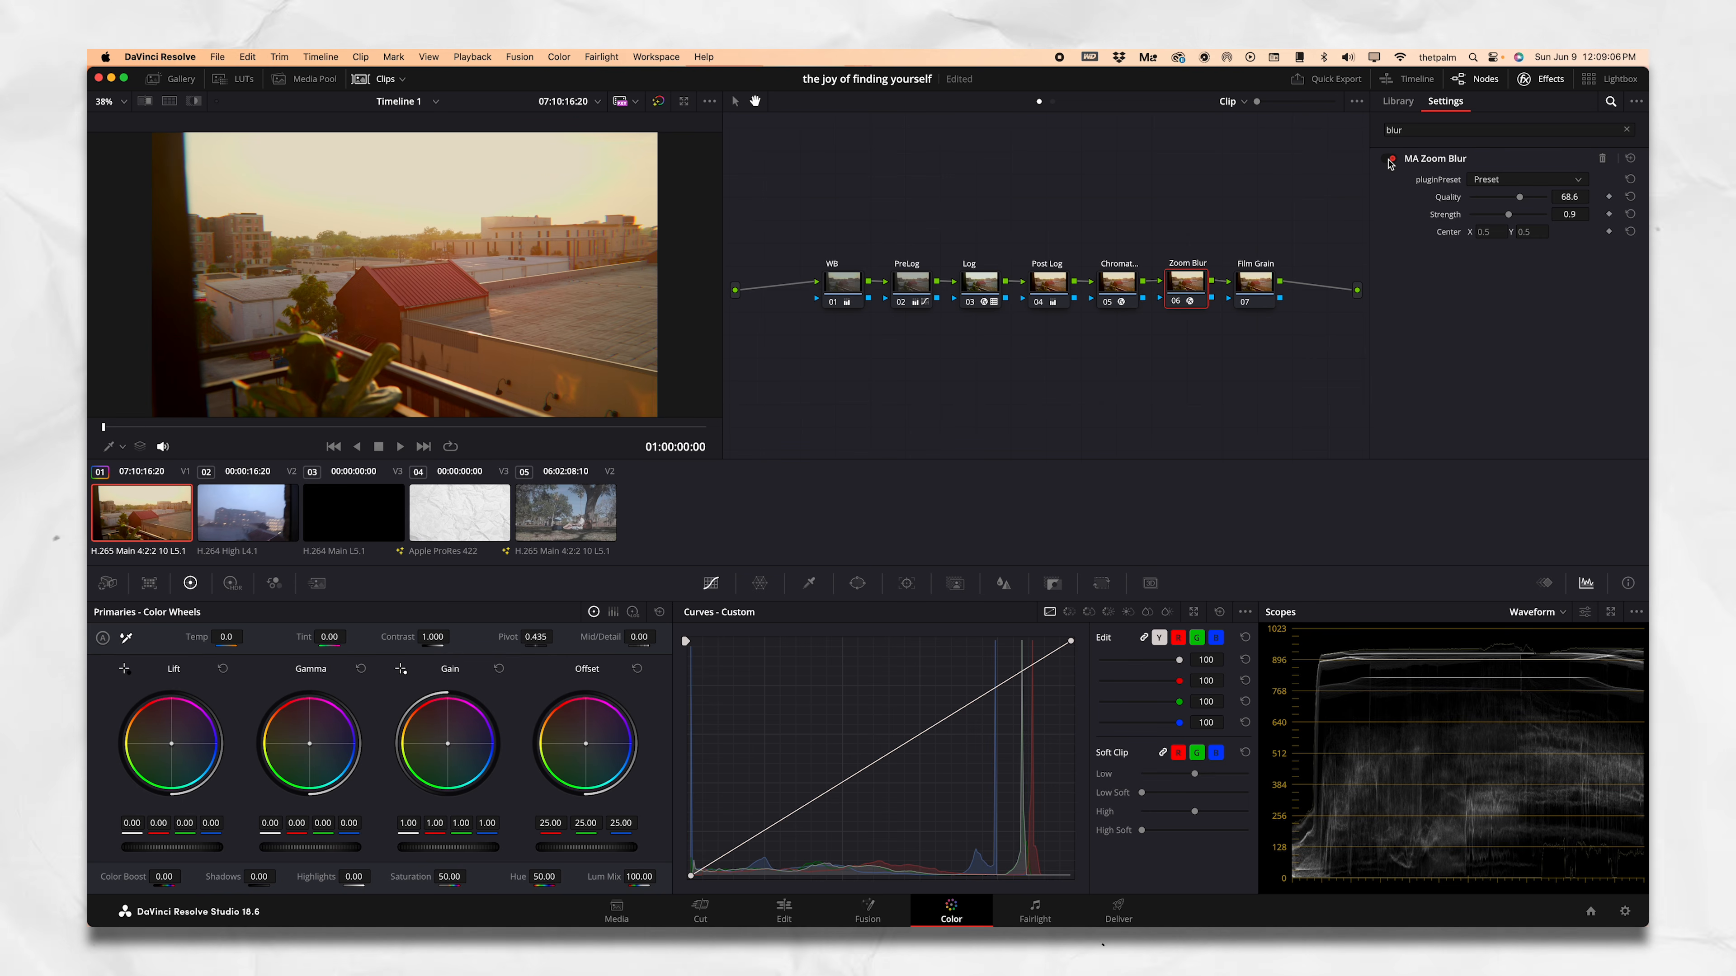
Search the effects for "grain" and apply MA Film Grain to node 07
left_click(1628, 130)
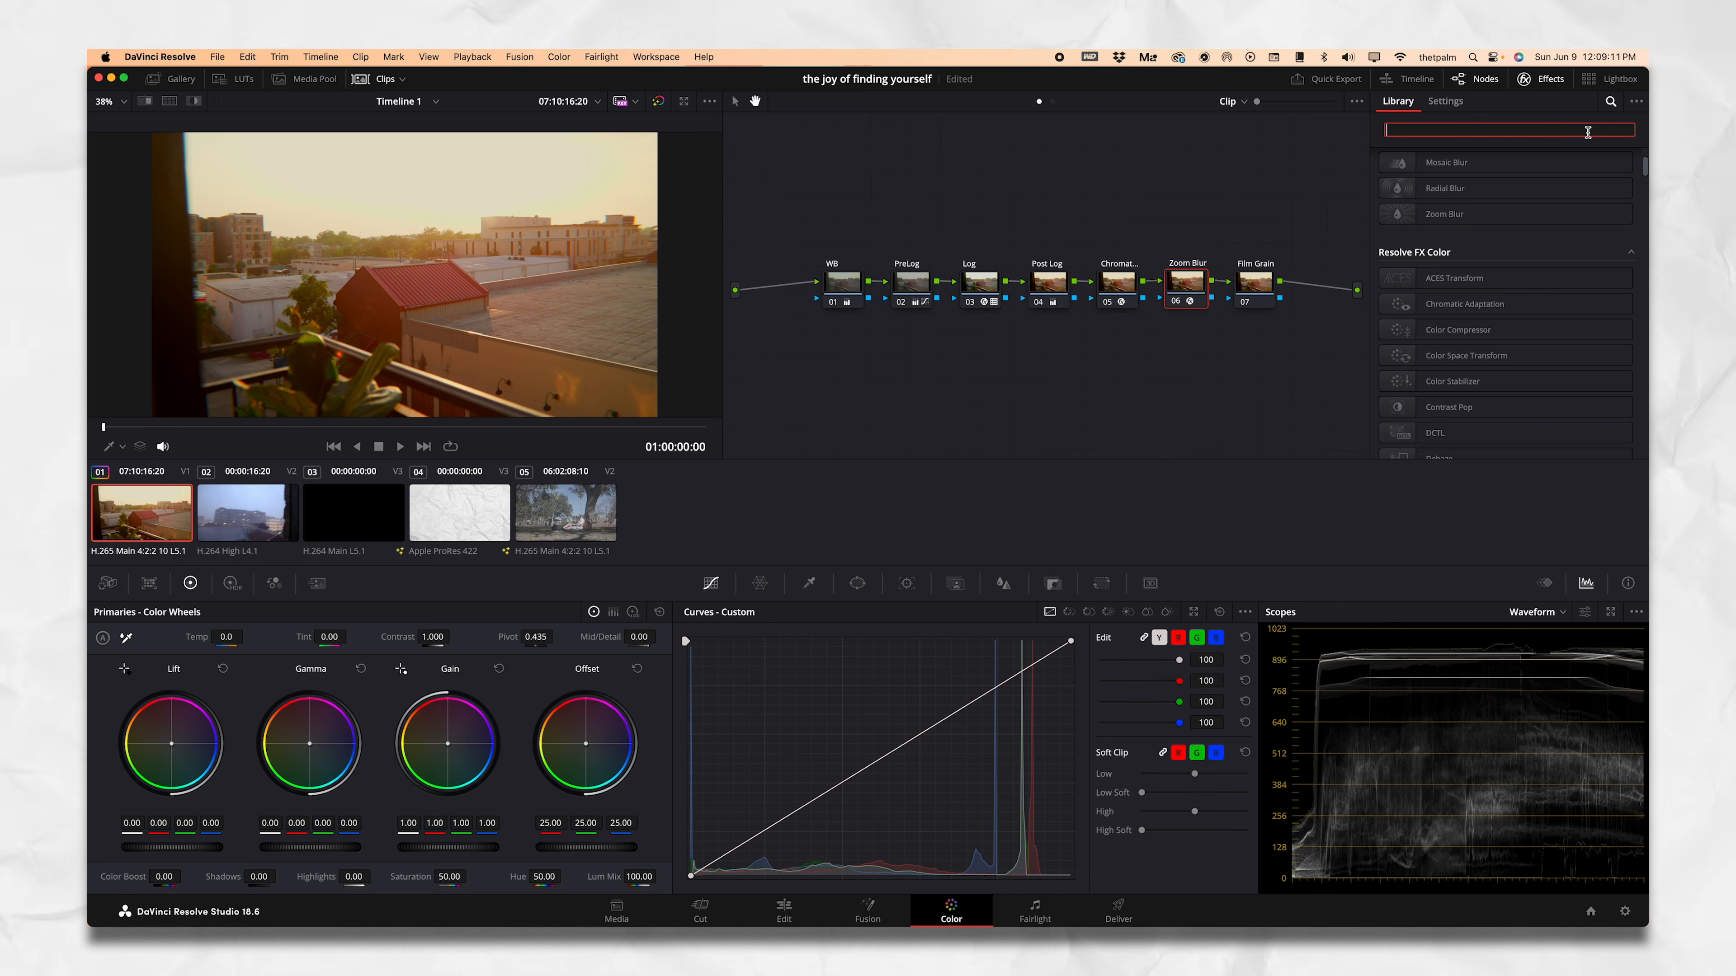
type("grain")
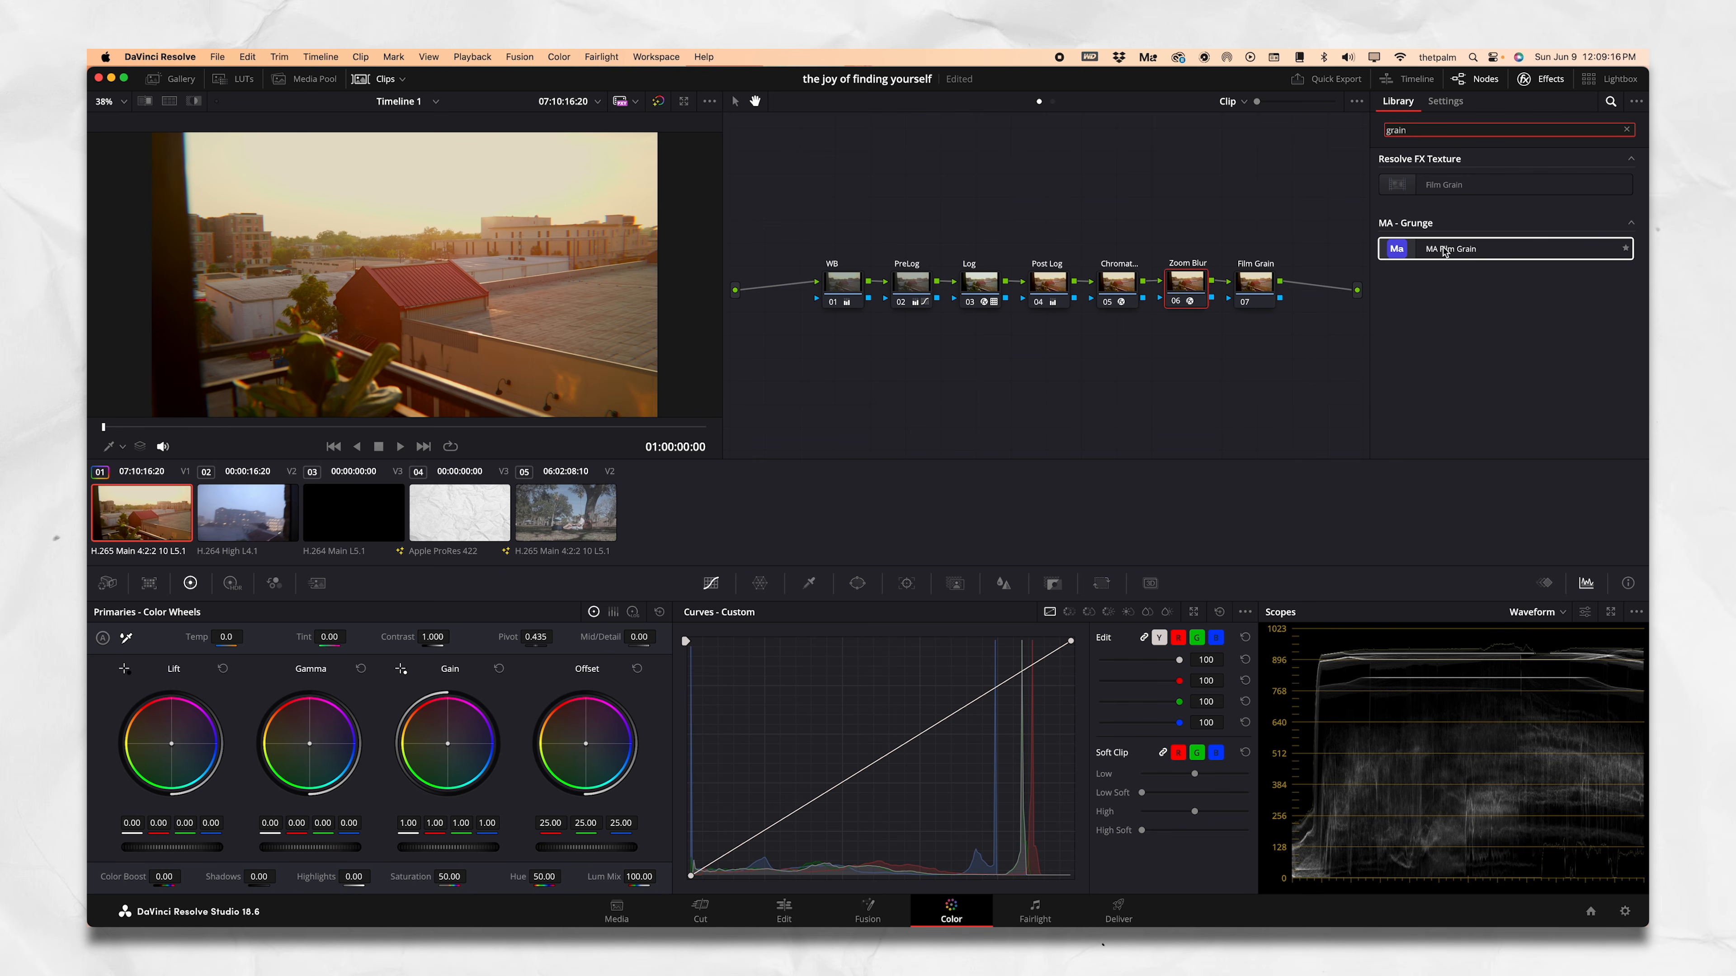
left_click_drag(1452, 259, 1265, 288)
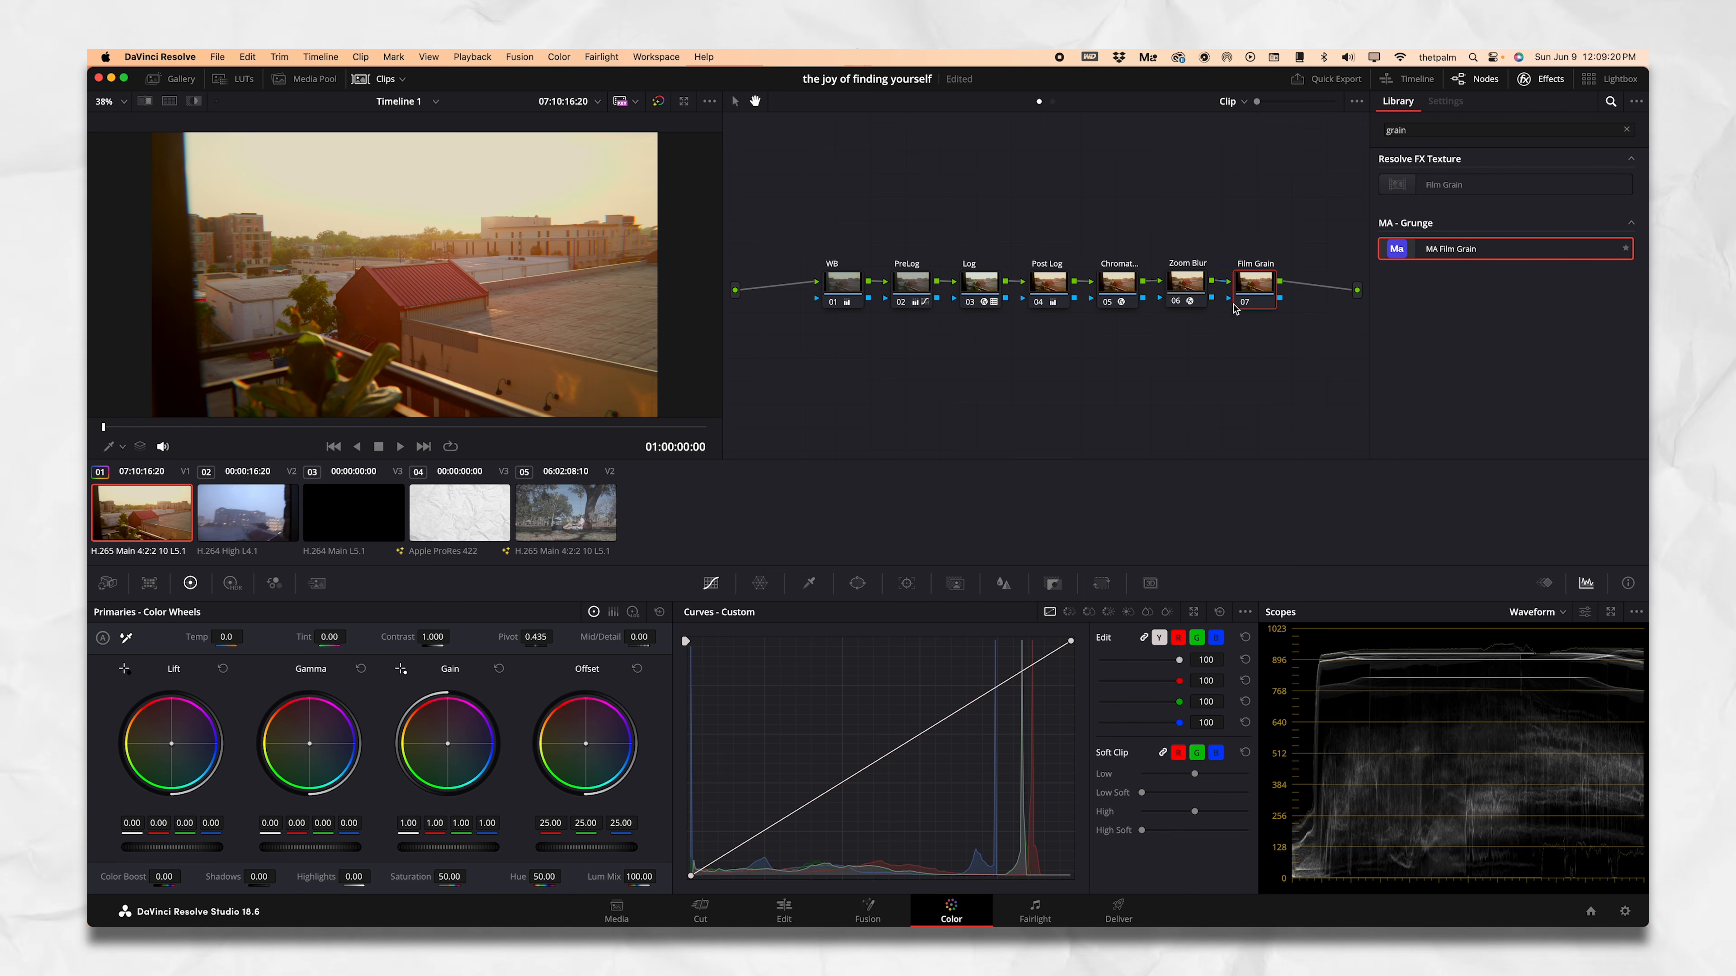
left_click_drag(1254, 286, 1256, 287)
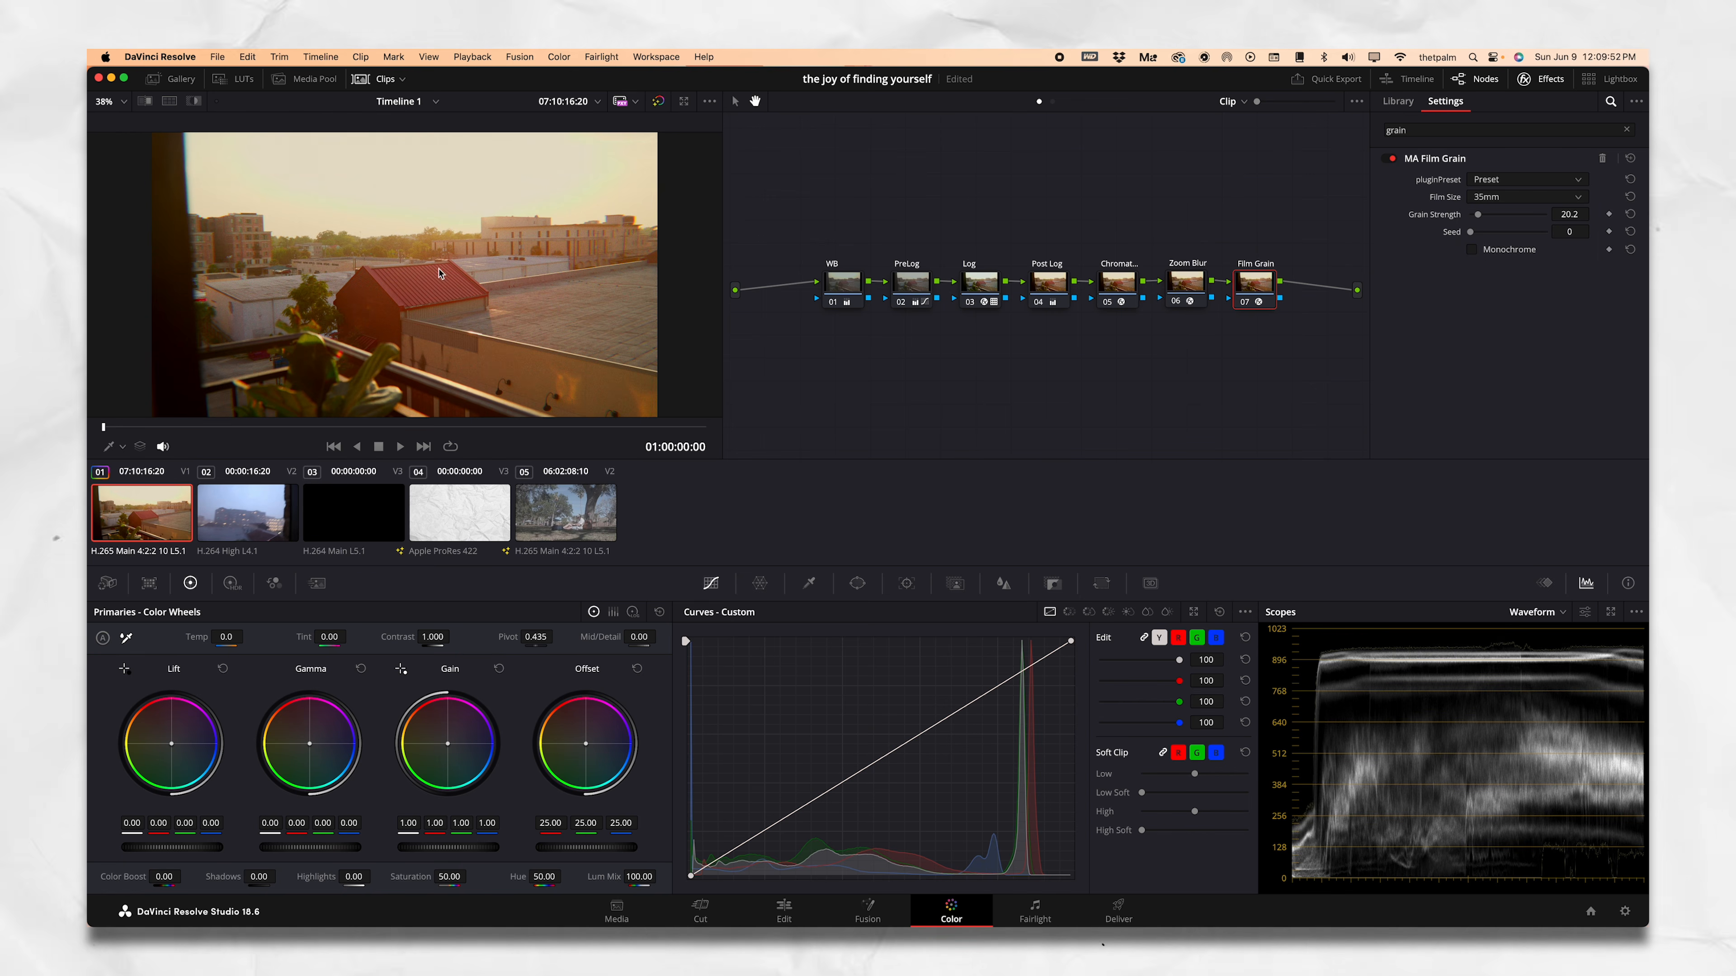
Add an eighth serial node after Film Grain and rearrange the node chain to make room for it
mouse_move(1127, 345)
left_mouse_down()
mouse_move(1104, 342)
mouse_move(1154, 341)
left_mouse_up()
left_click_drag(796, 233, 777, 284)
left_click_drag(891, 287, 848, 286)
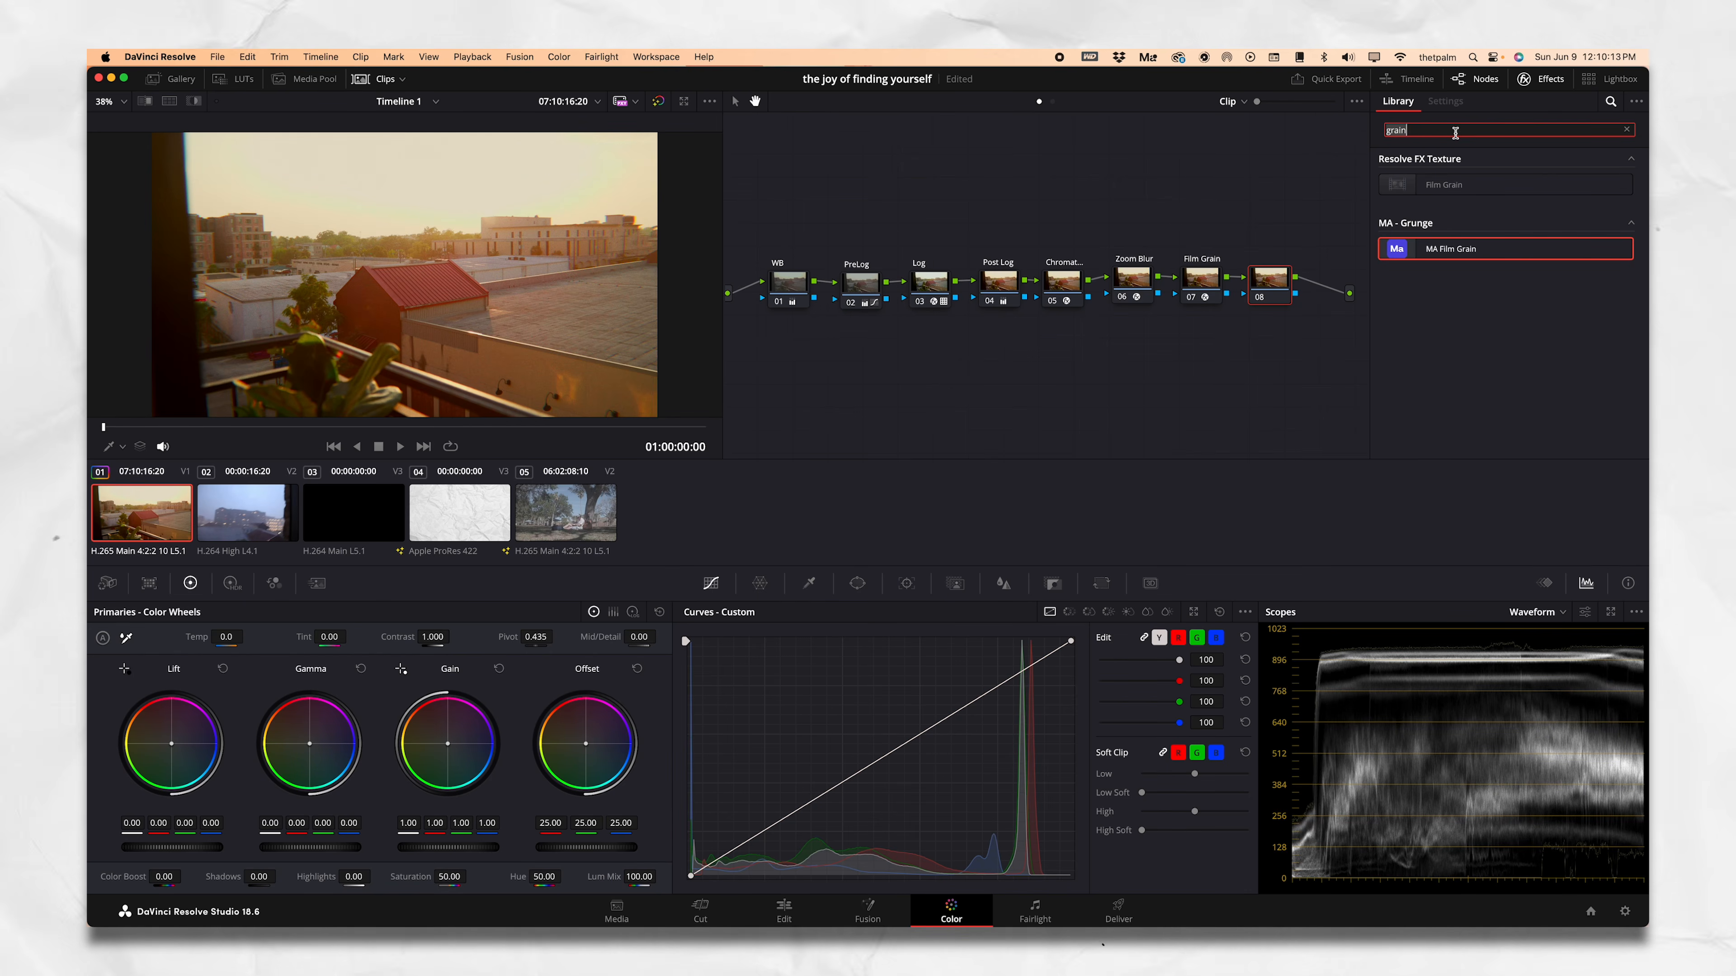
Search the effects for "hal", apply Halation to node 08 and compare the image with and without it
key("BackSpace")
key("BackSpace")
key("BackSpace")
key("BackSpace")
key("BackSpace")
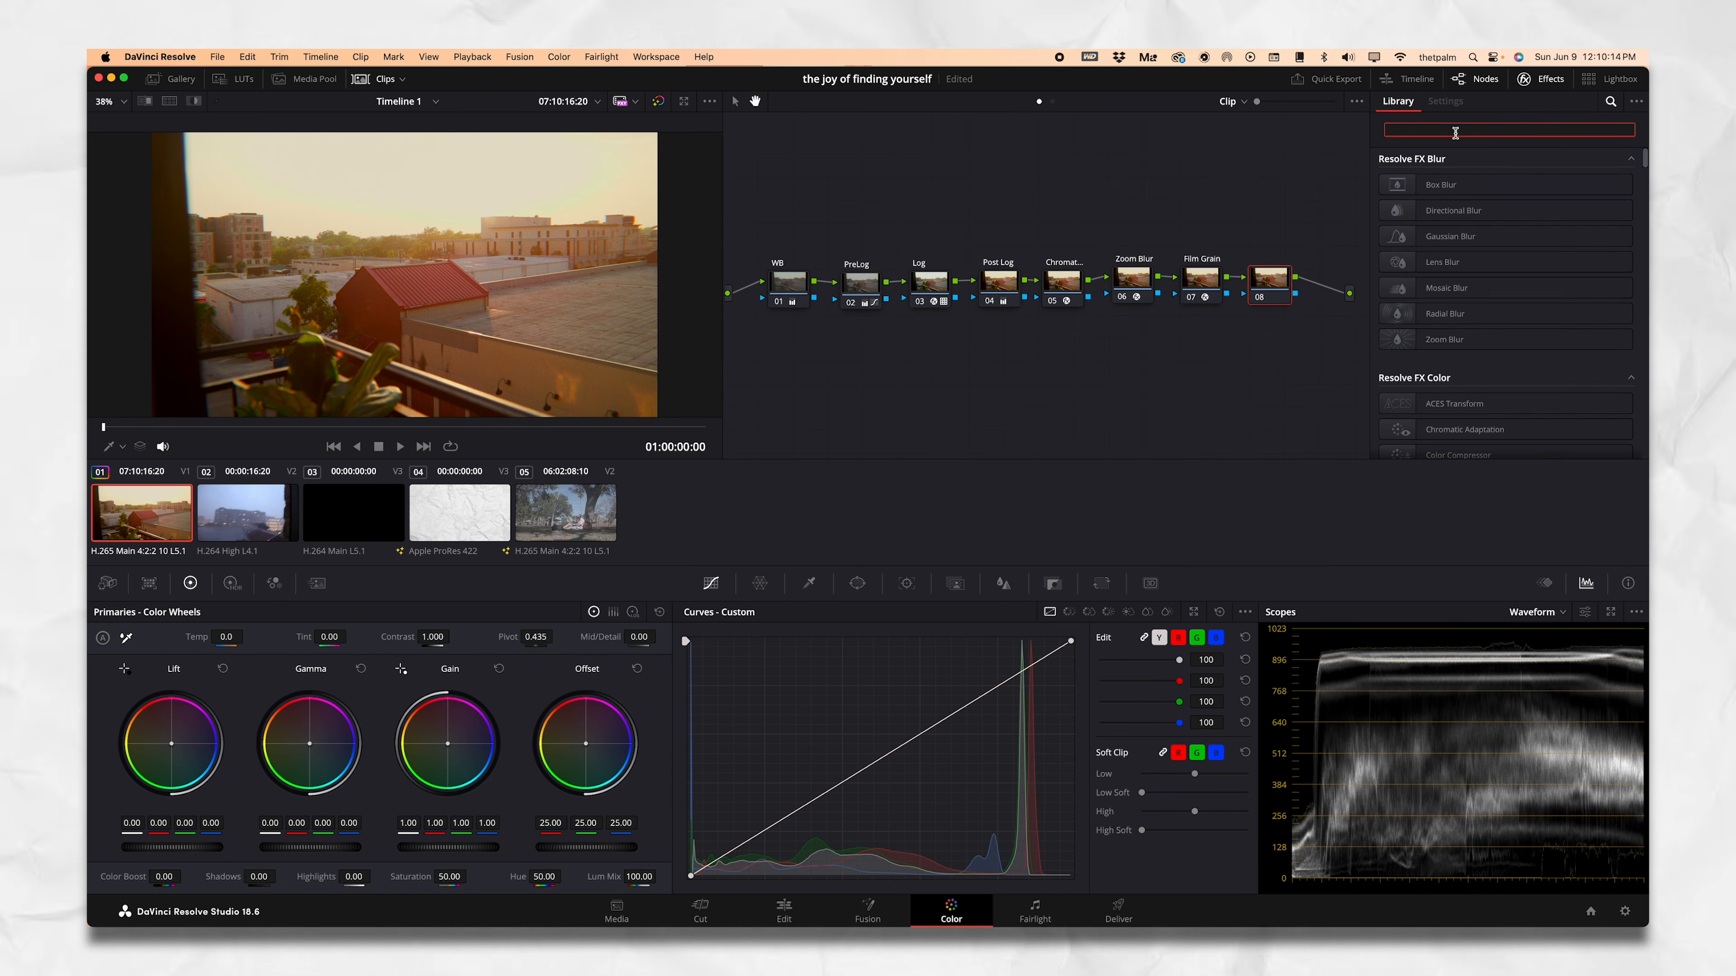
type("hal")
left_click_drag(1417, 183, 1290, 289)
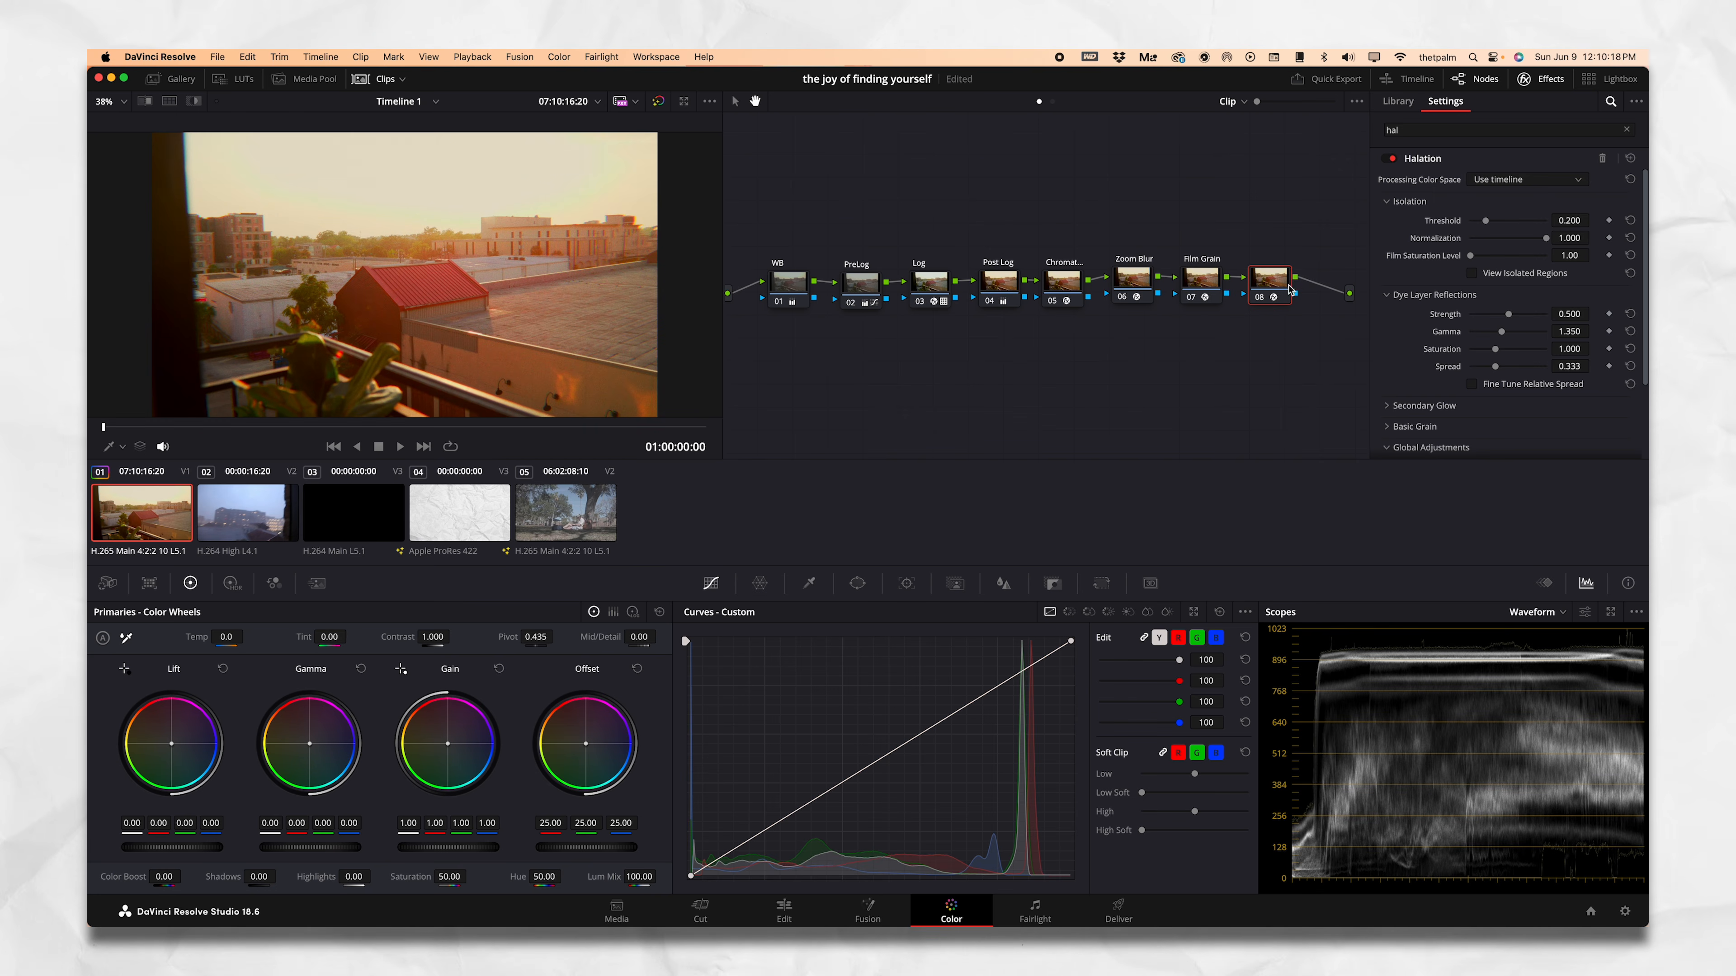
key("super+z")
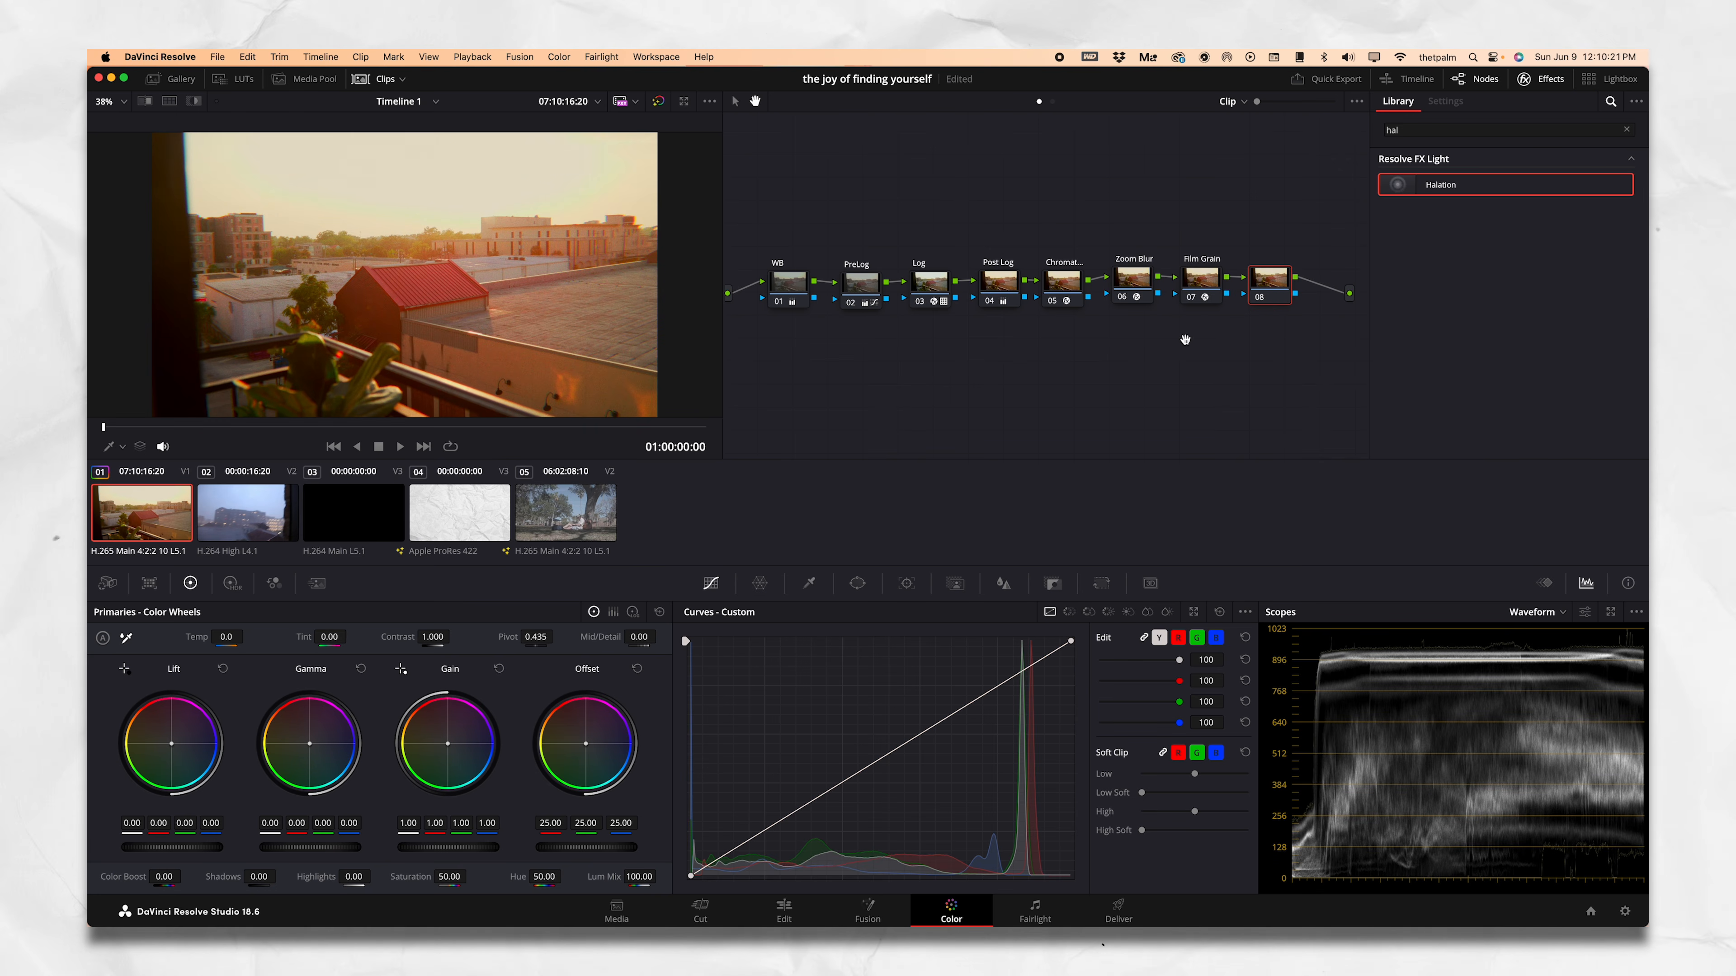
key("super+shift+z")
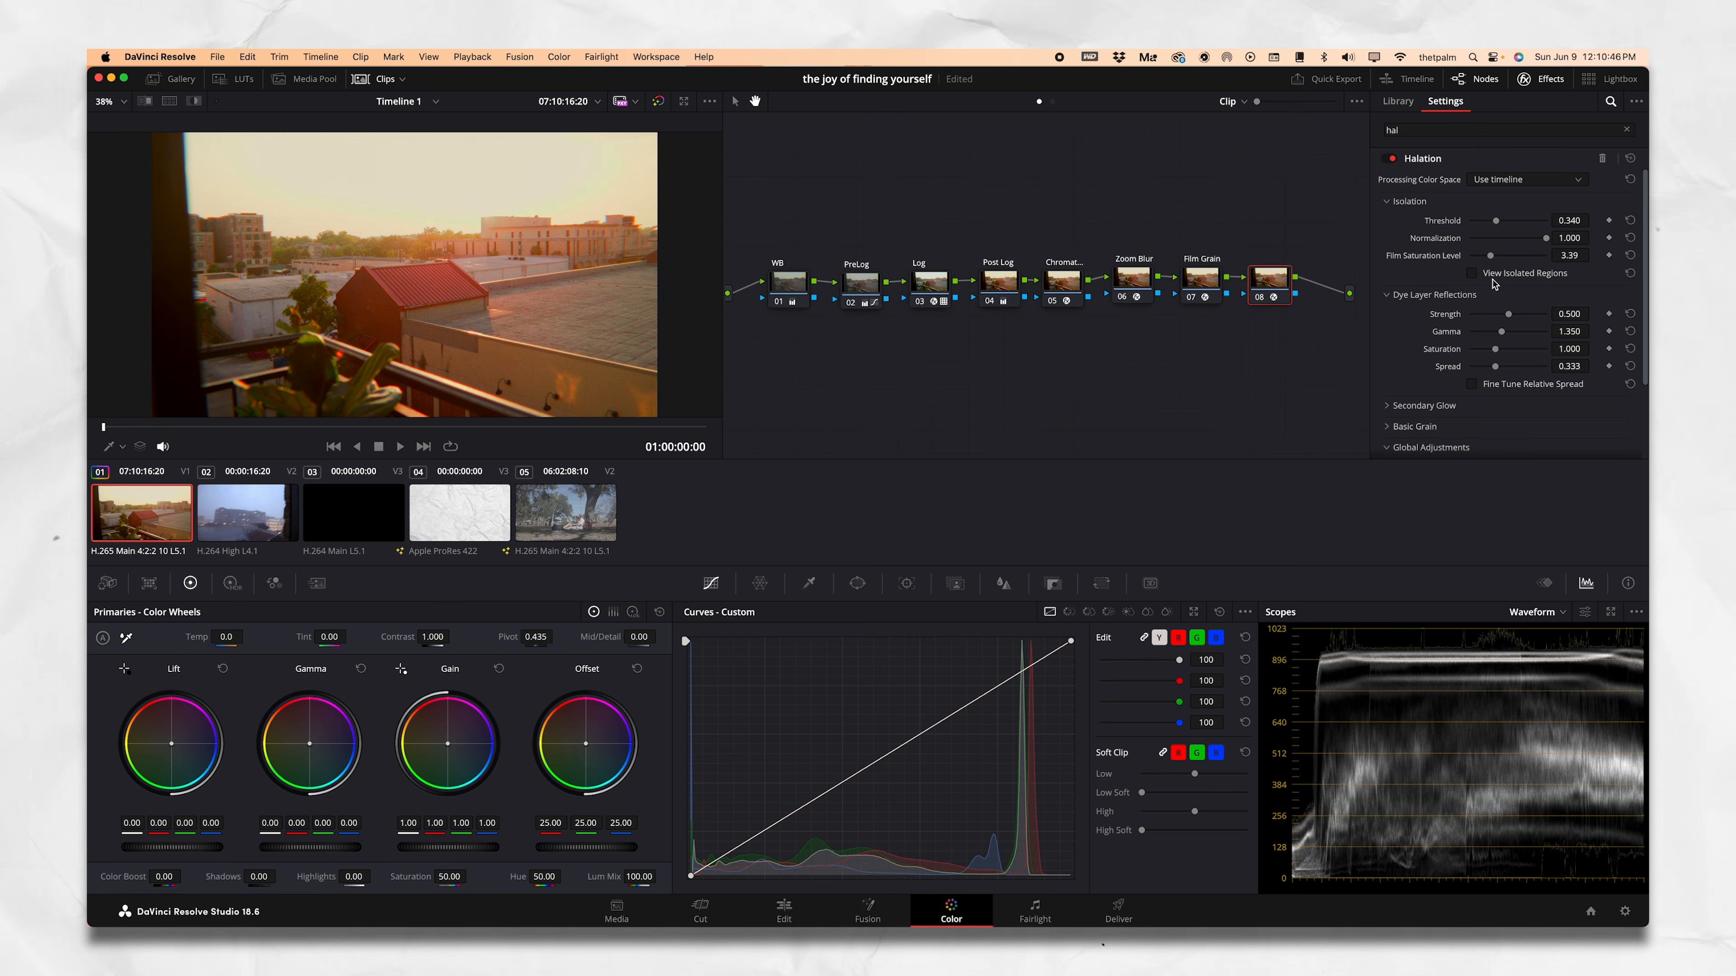
Show the Halation effect's isolated regions temporarily to set its threshold to 0.321, and review its remaining settings
left_click(1472, 273)
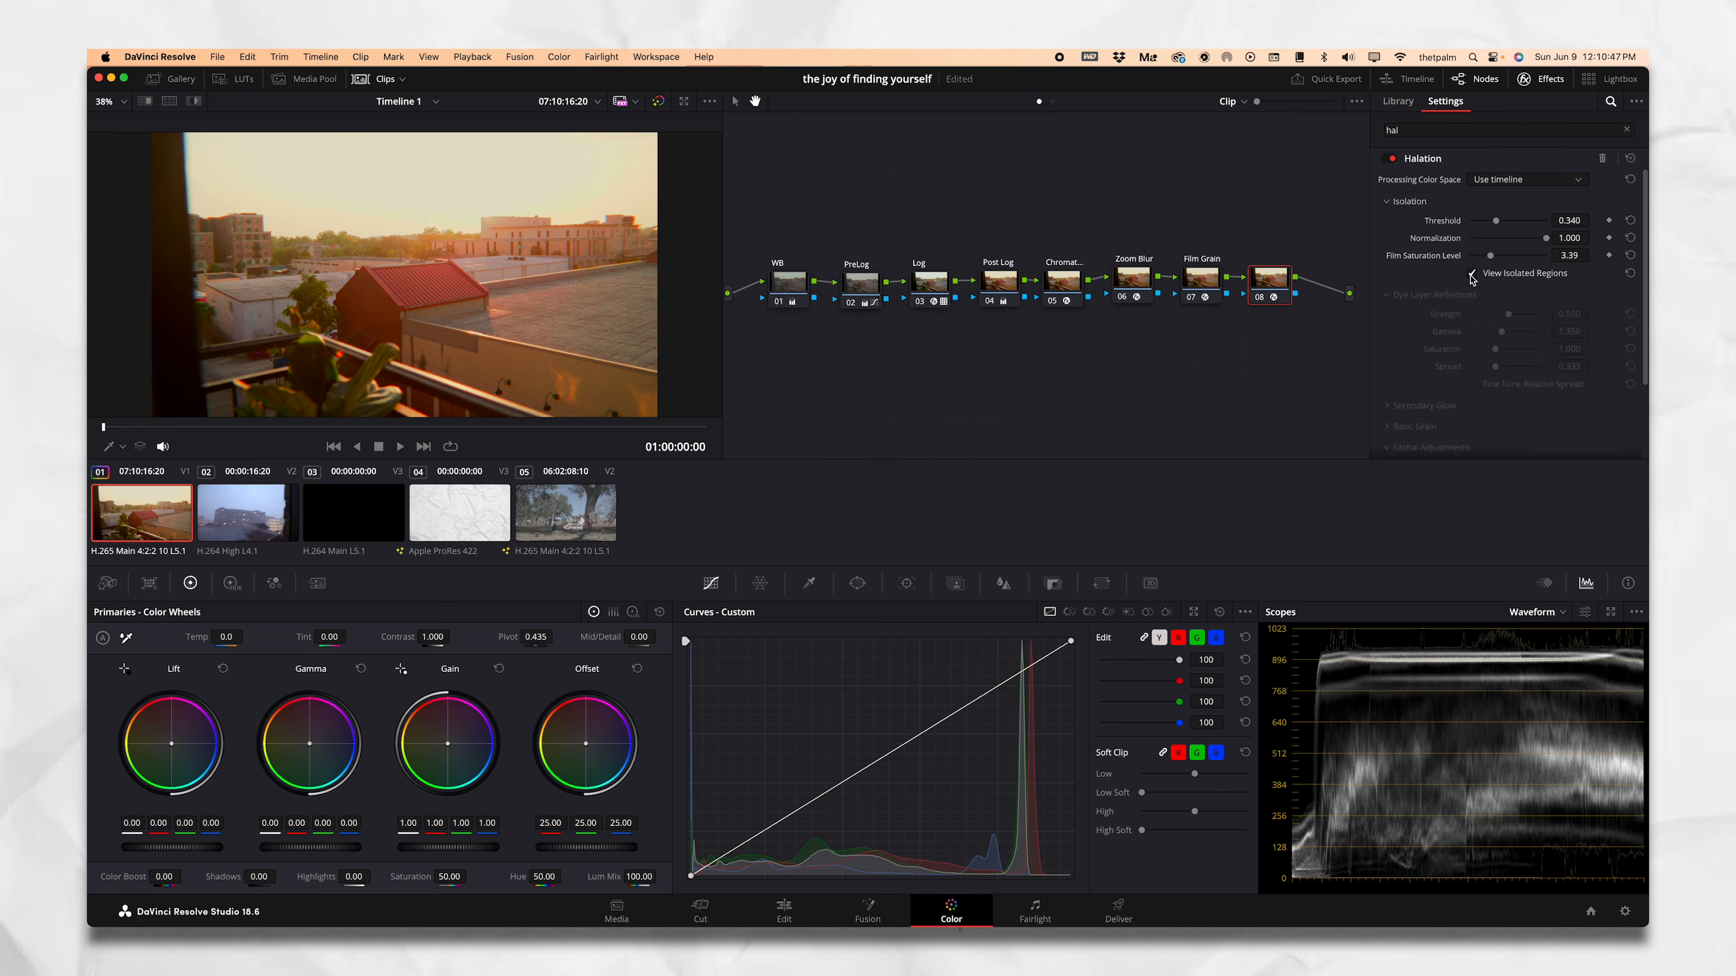
left_click_drag(1498, 228, 1488, 224)
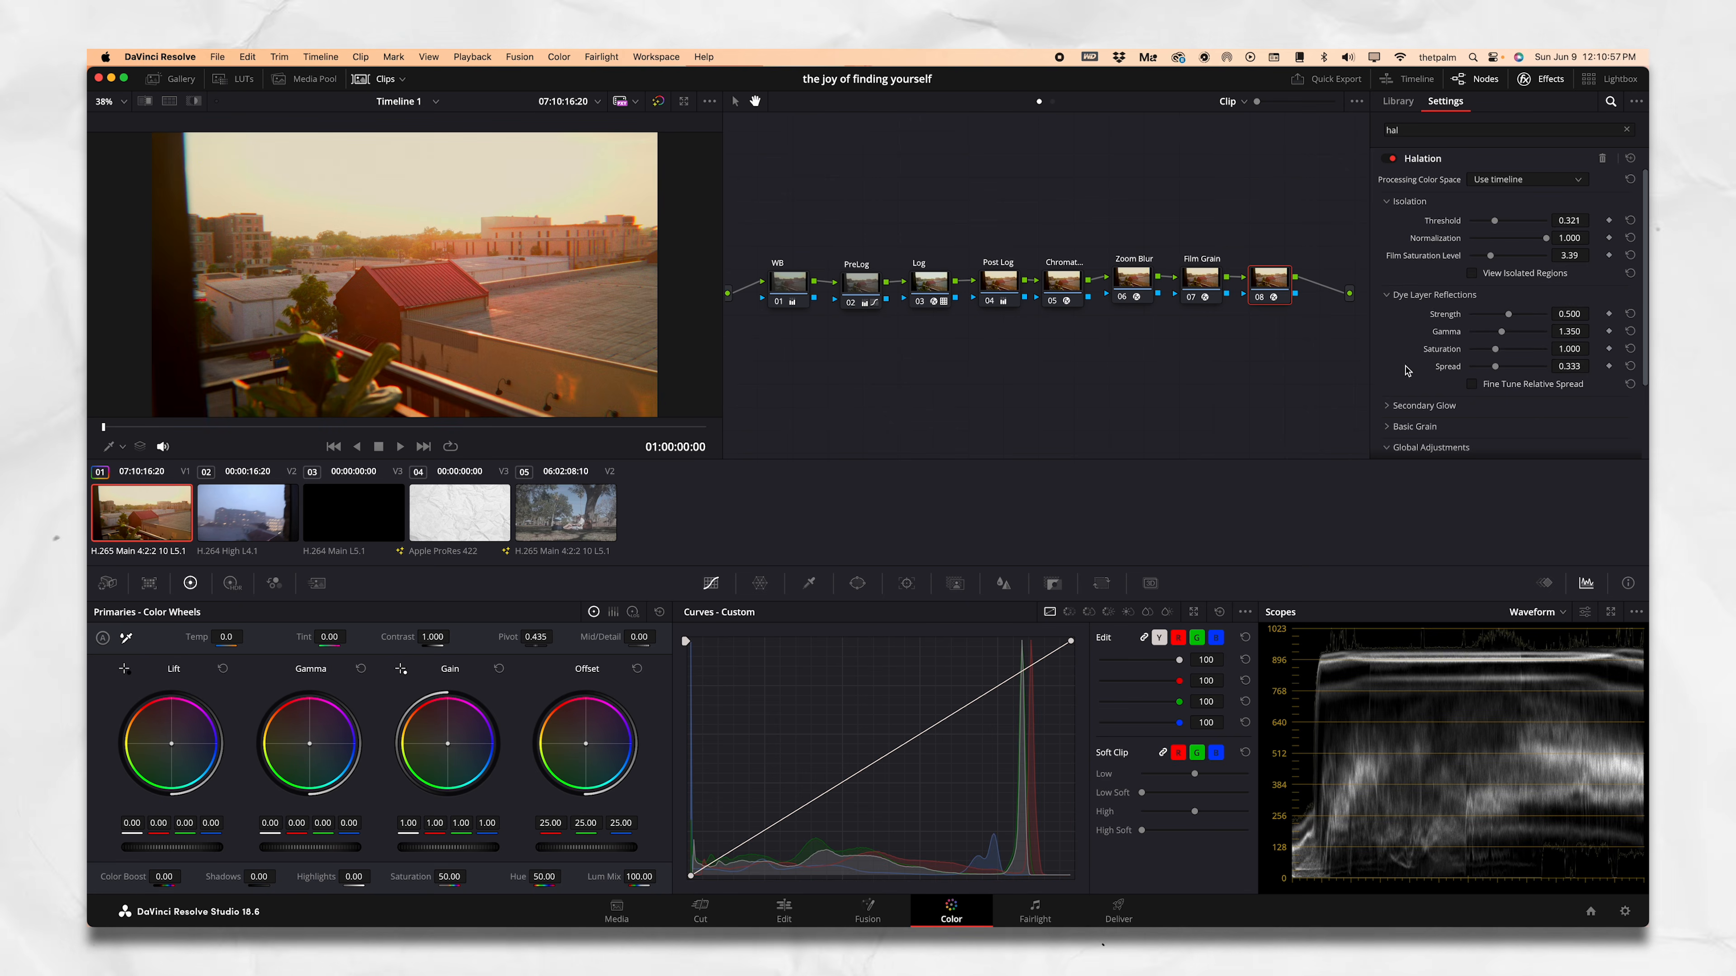
scroll(1409, 371, "down", 2)
scroll(1409, 372, "up", 2)
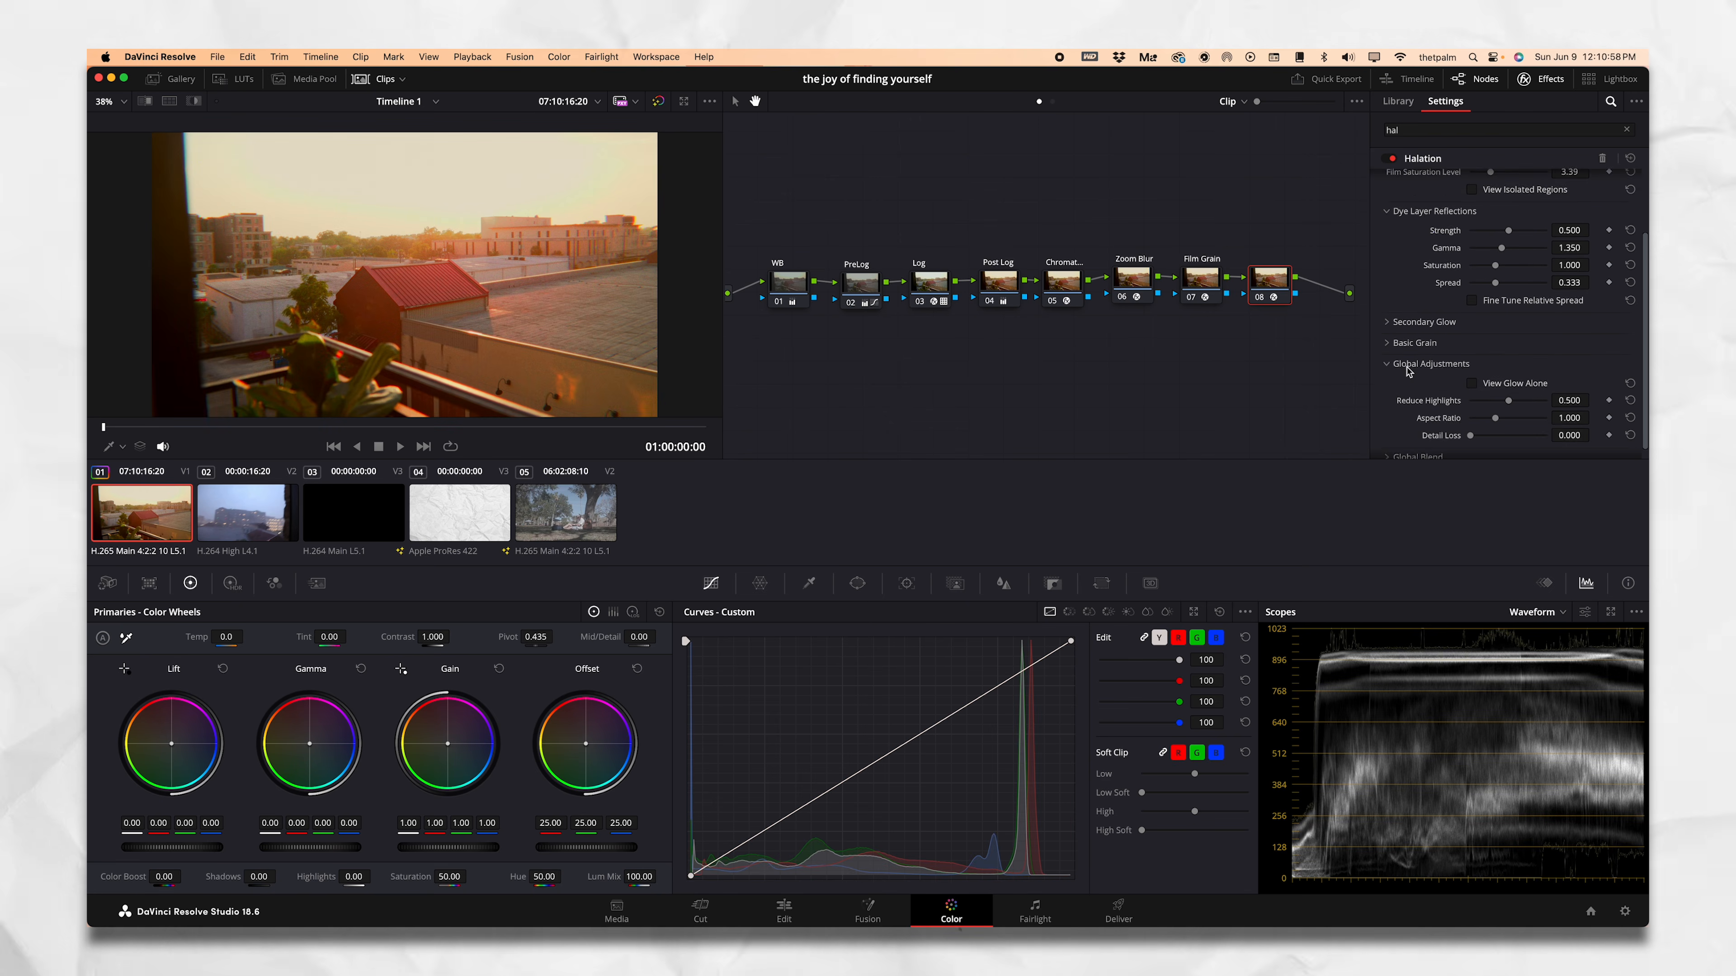
Label node 08 "Halation" and compare the clip with all grading bypassed and active
right_click(1268, 277)
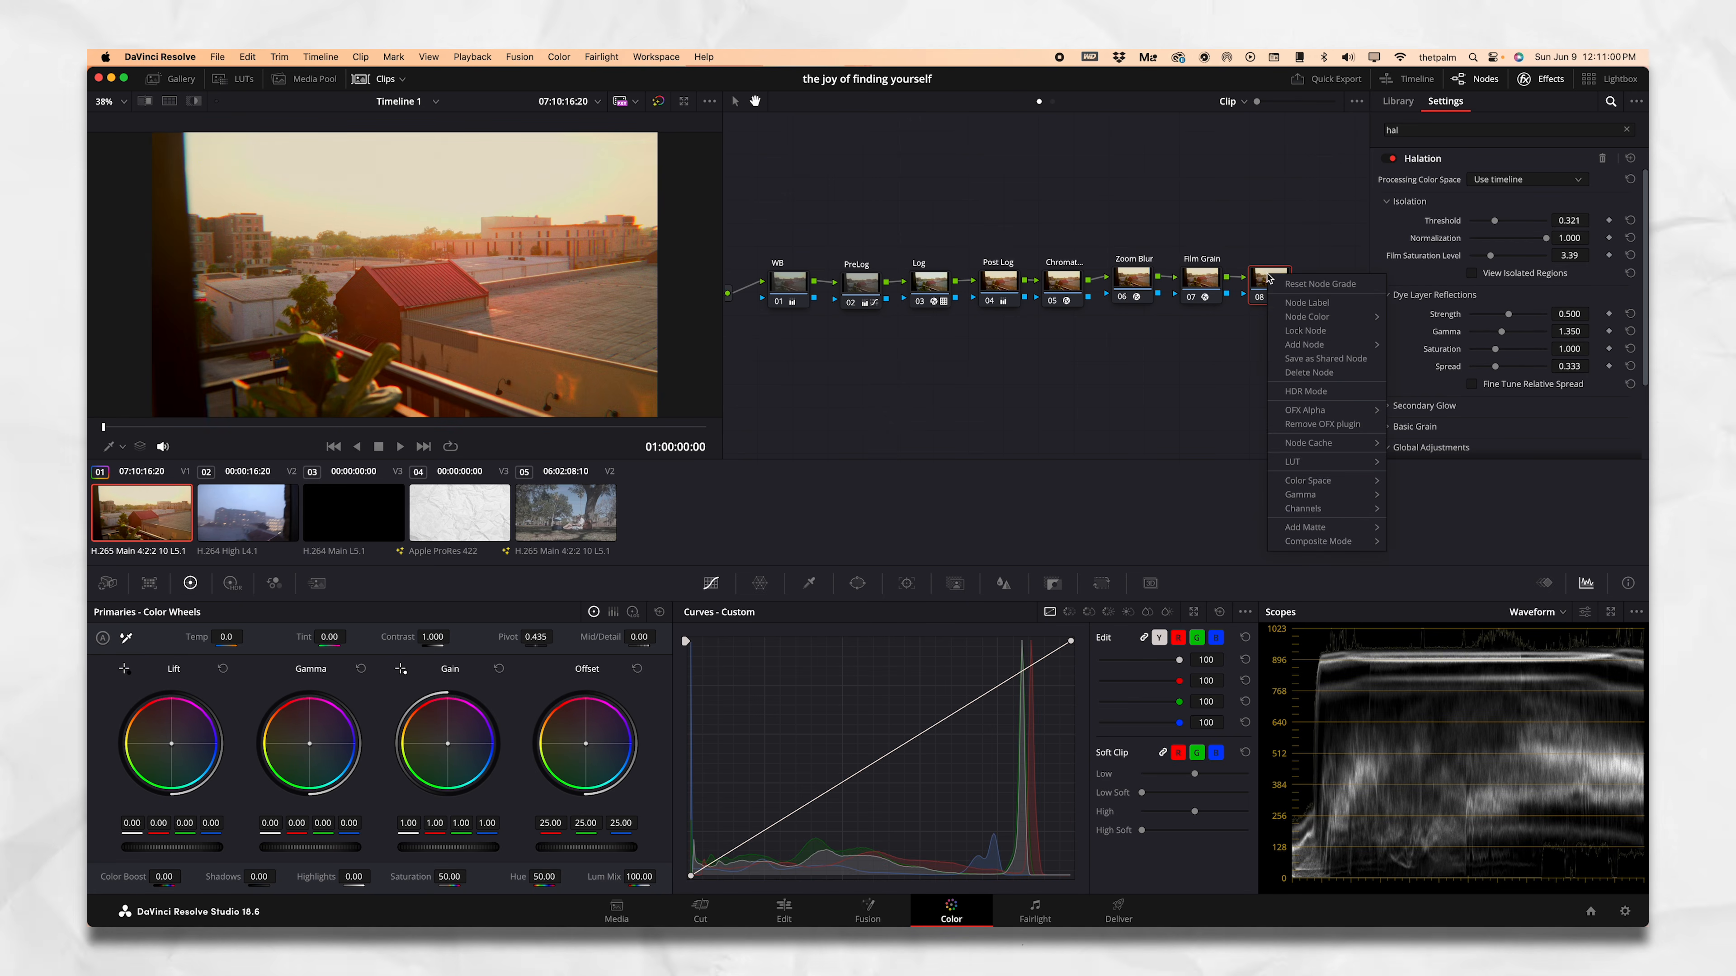
left_click(1308, 305)
type("Halation")
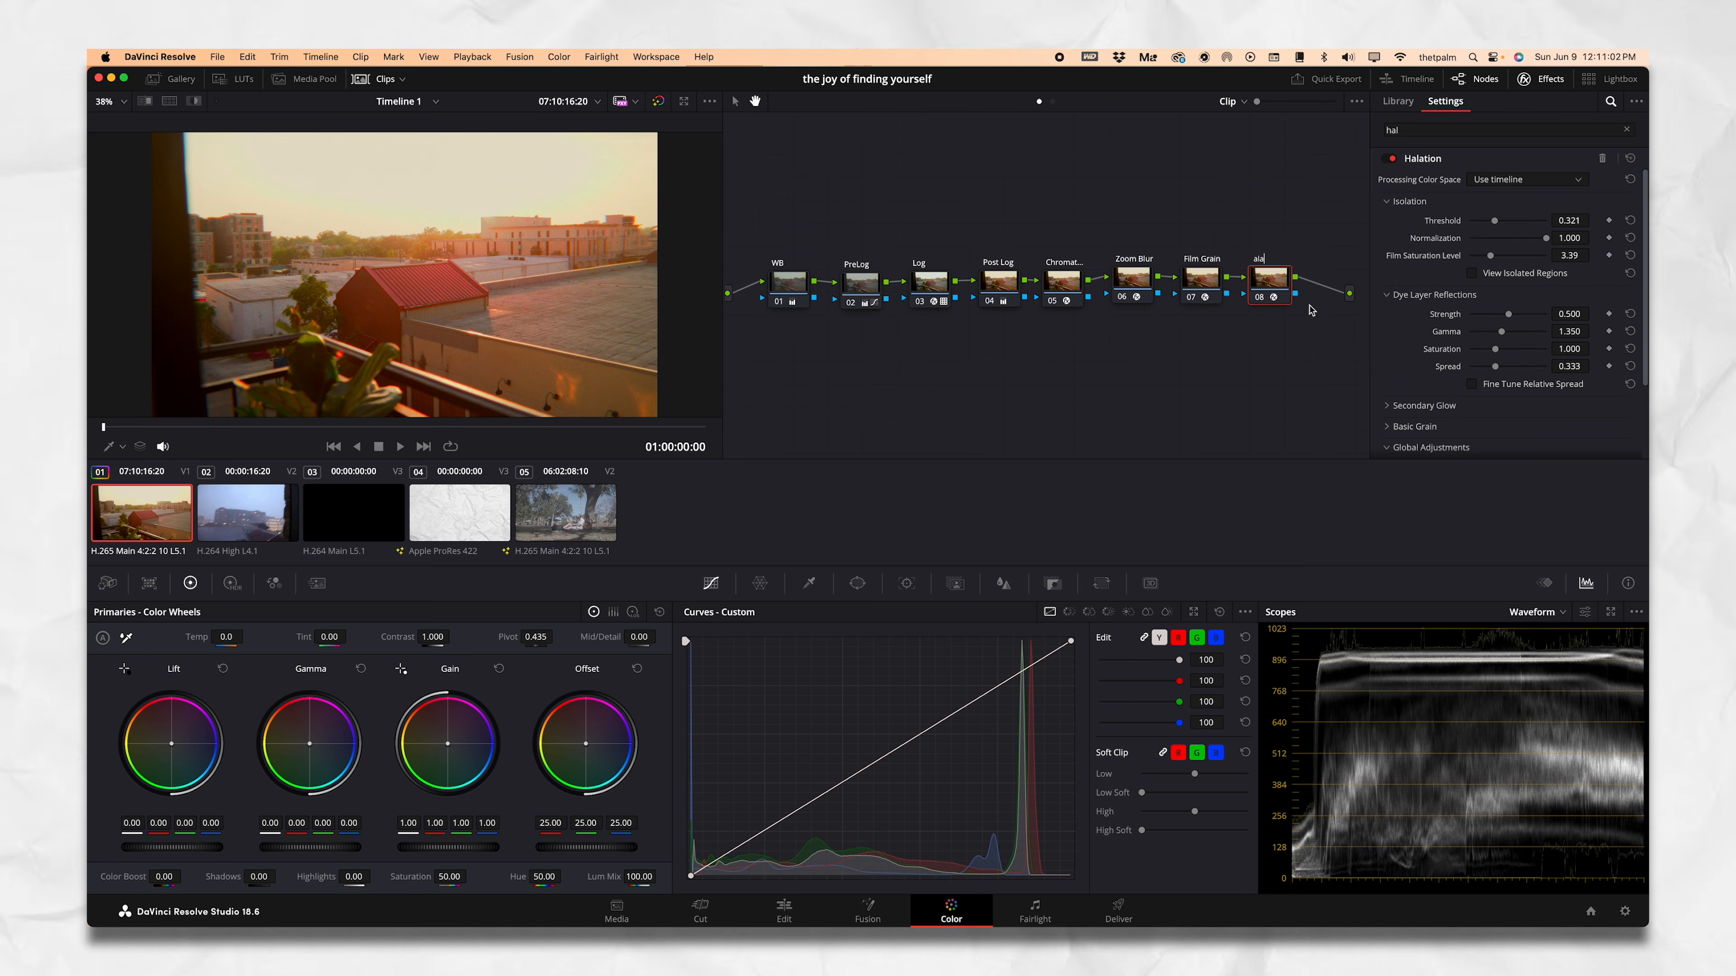
key("Return")
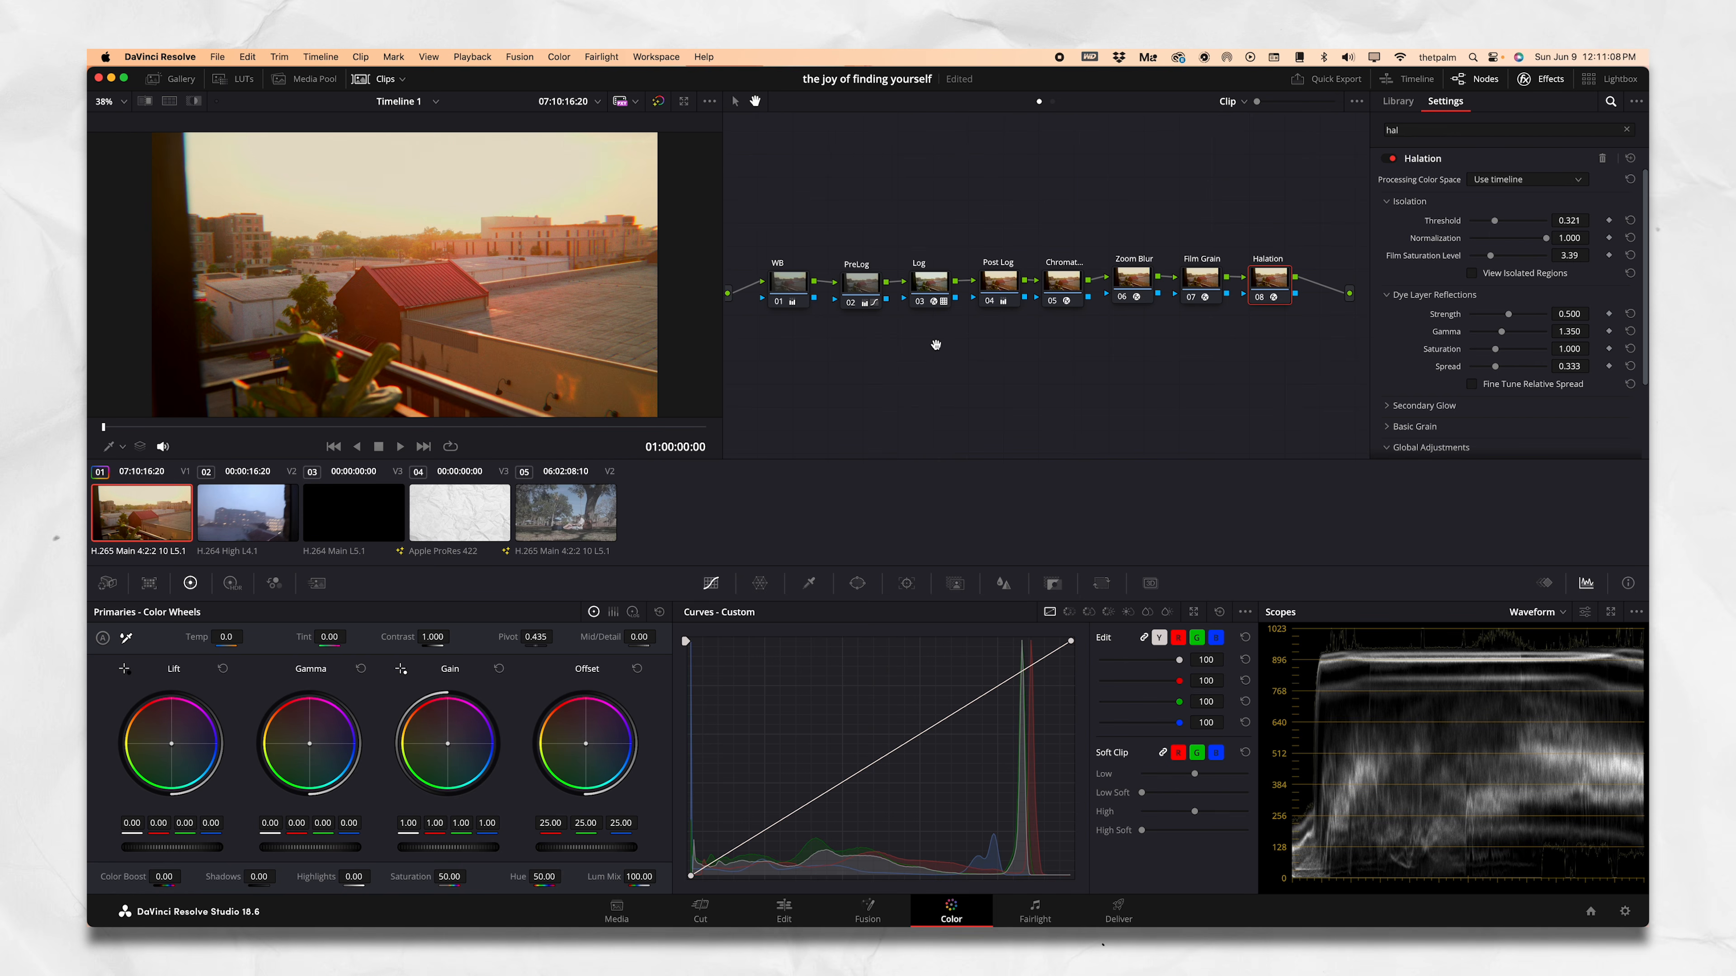
left_click(658, 101)
left_click(658, 101)
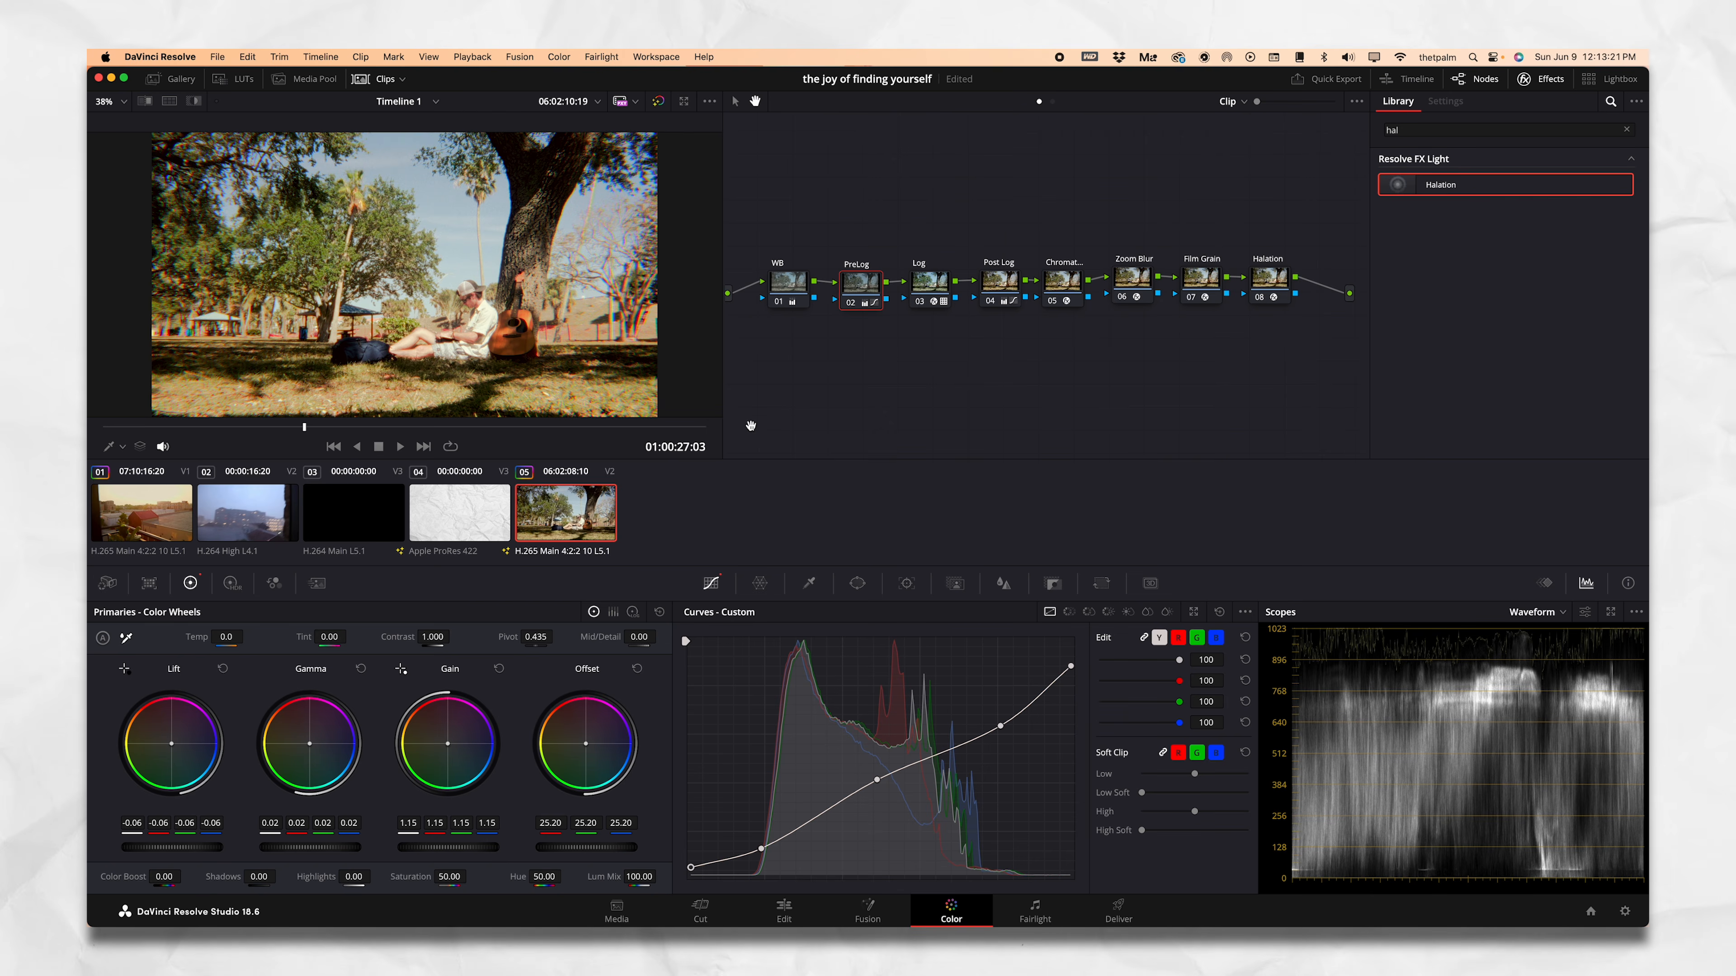
Switch to clip 01, open and dismiss its clip options, and return to clip 05 to view its grade
right_click(141, 512)
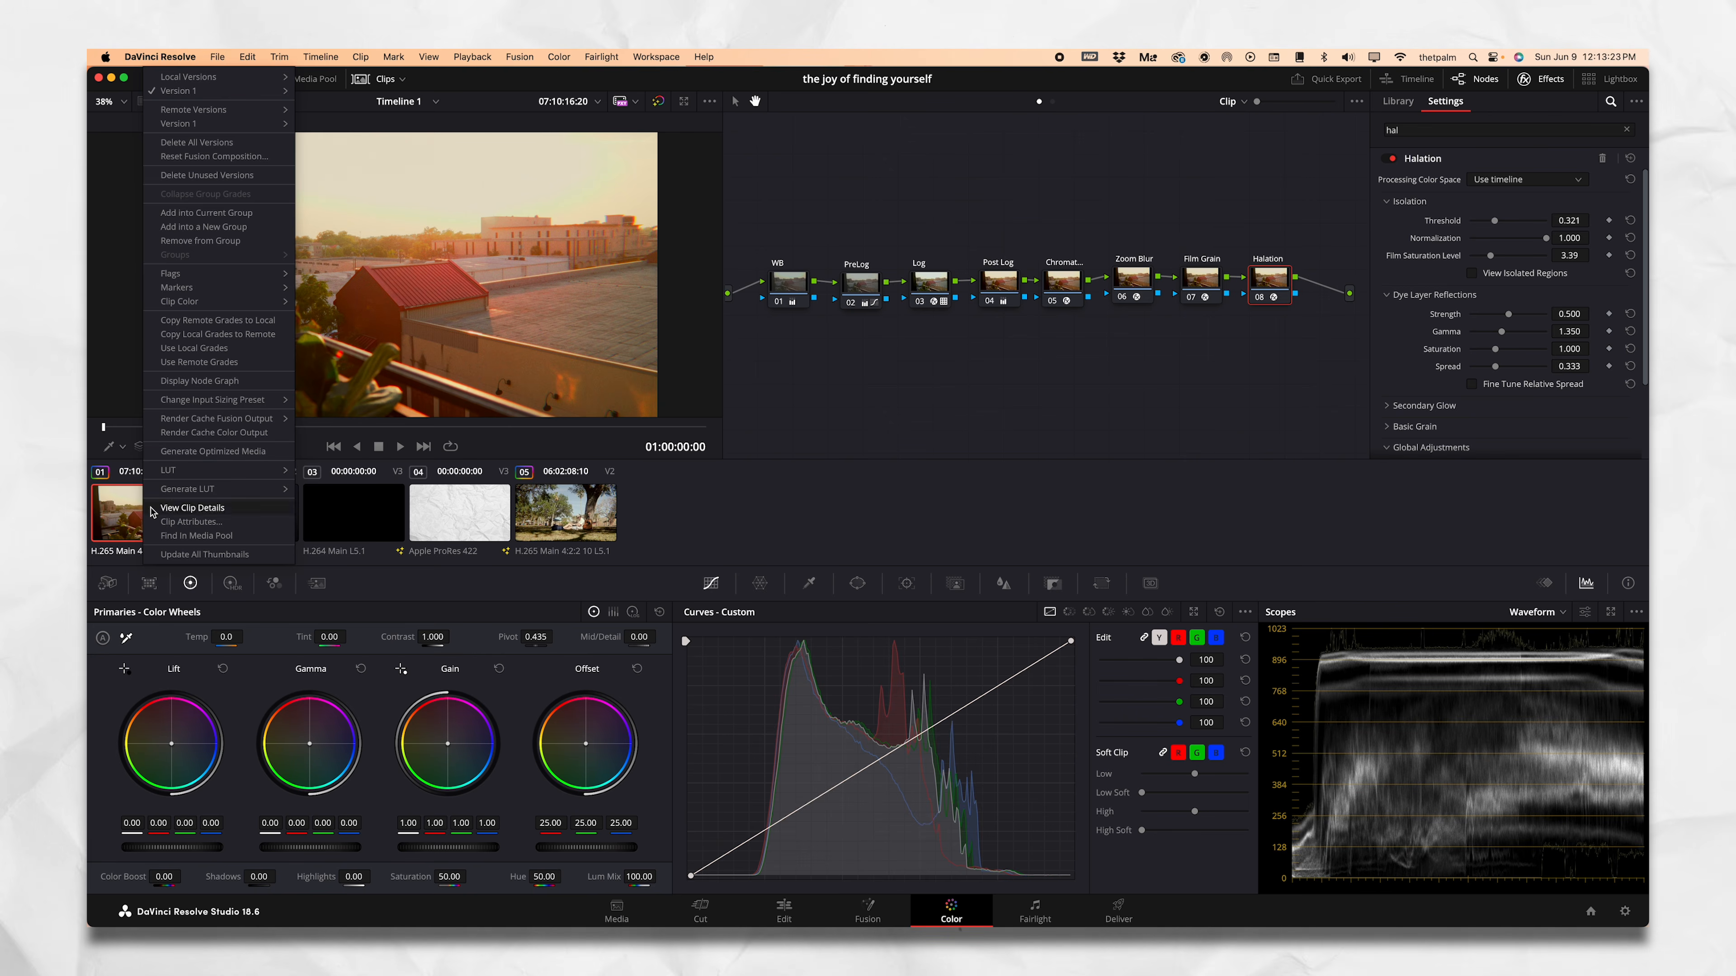
left_click(542, 559)
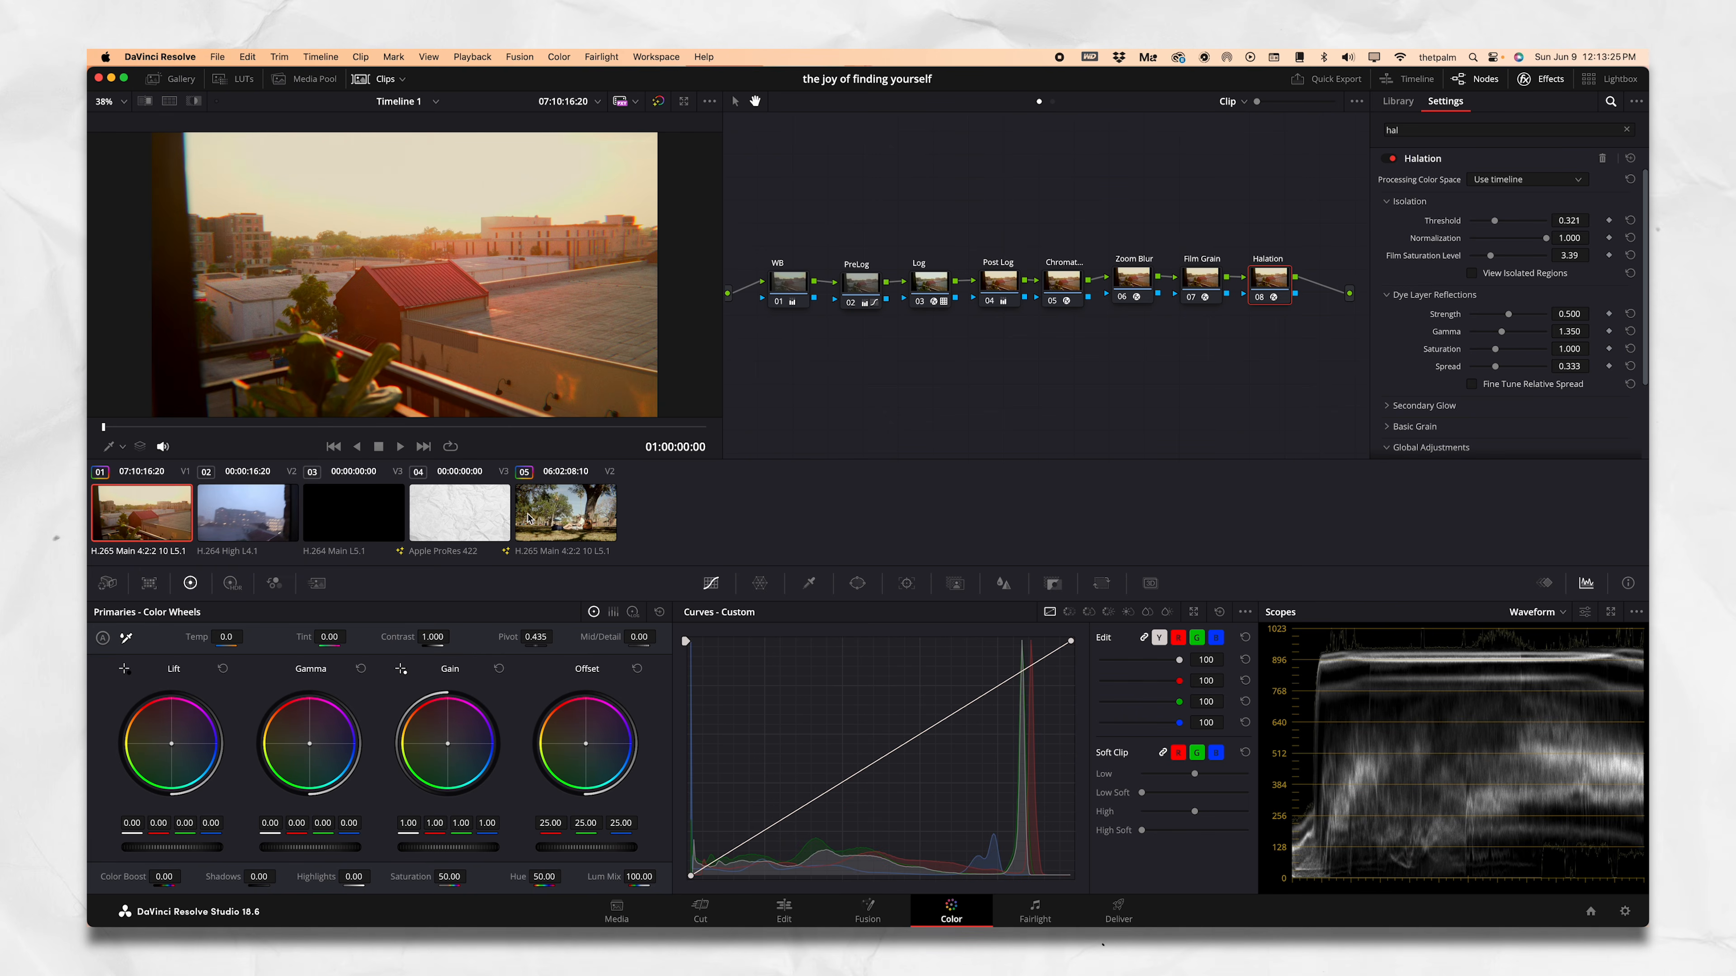
left_click(567, 501)
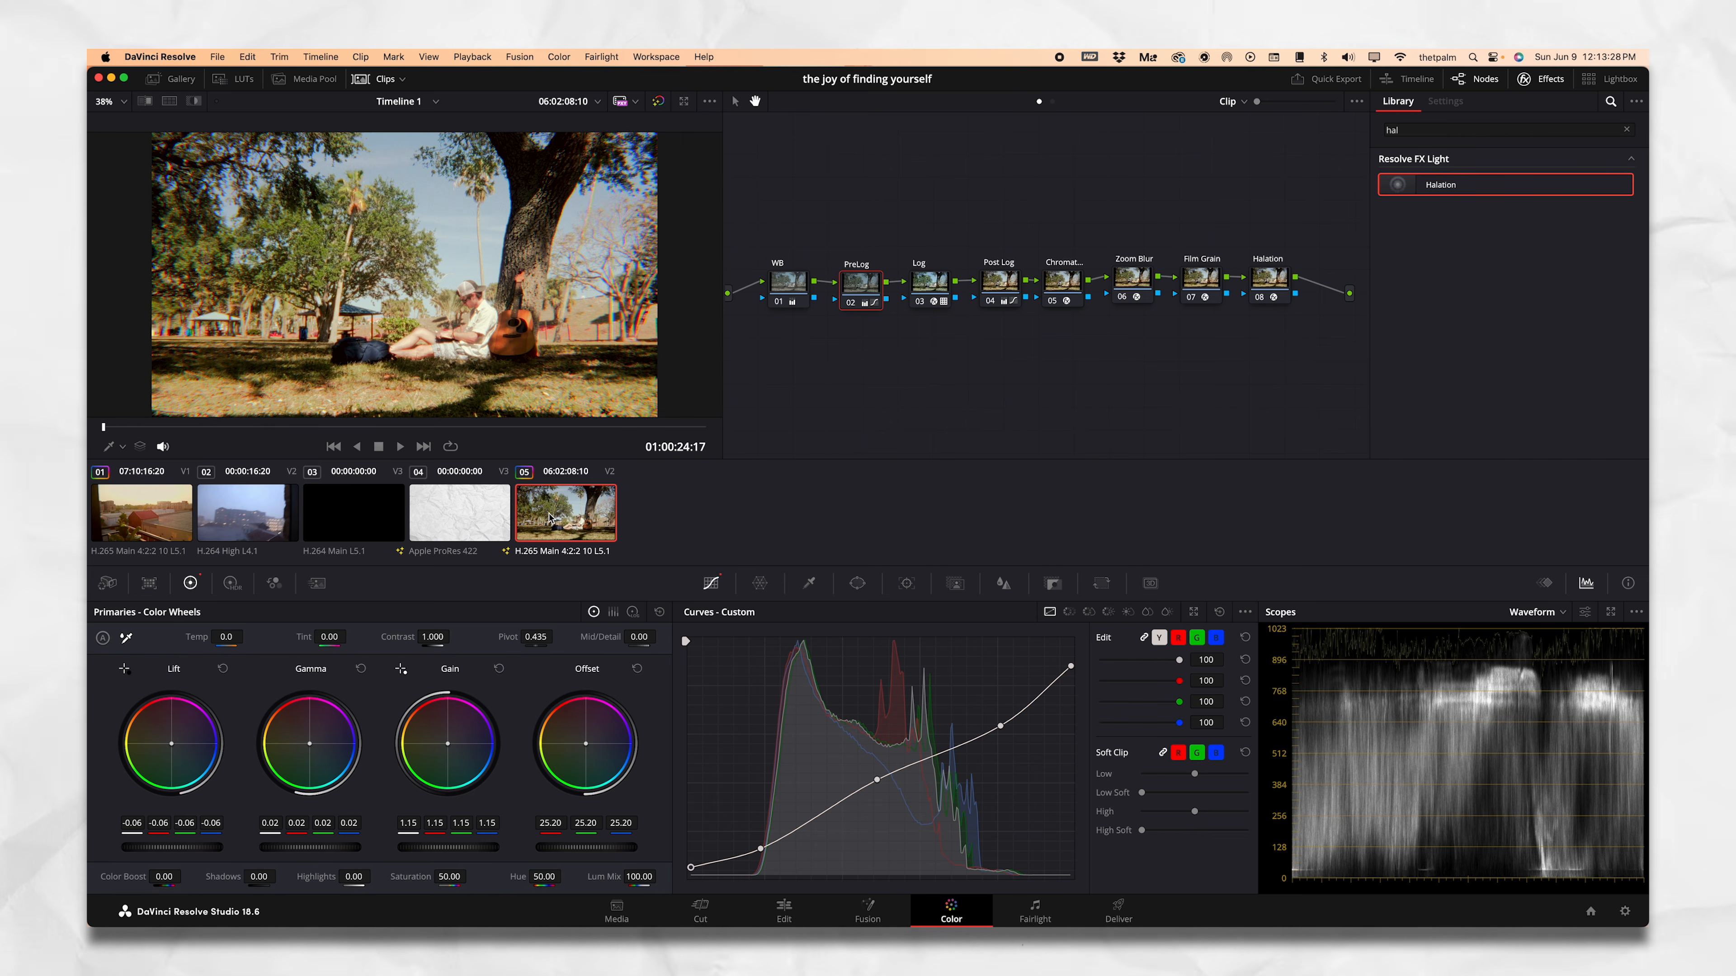